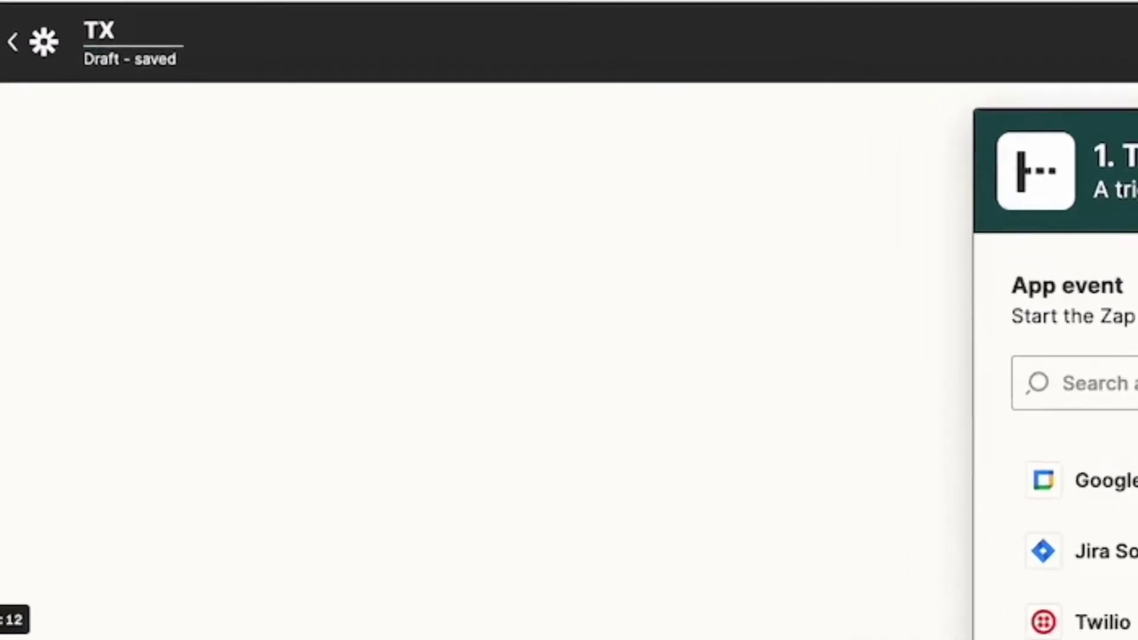
Name the Zap "TX to Jira - Create Issue [Project Jira Tutorial]".
text(Create Issue)
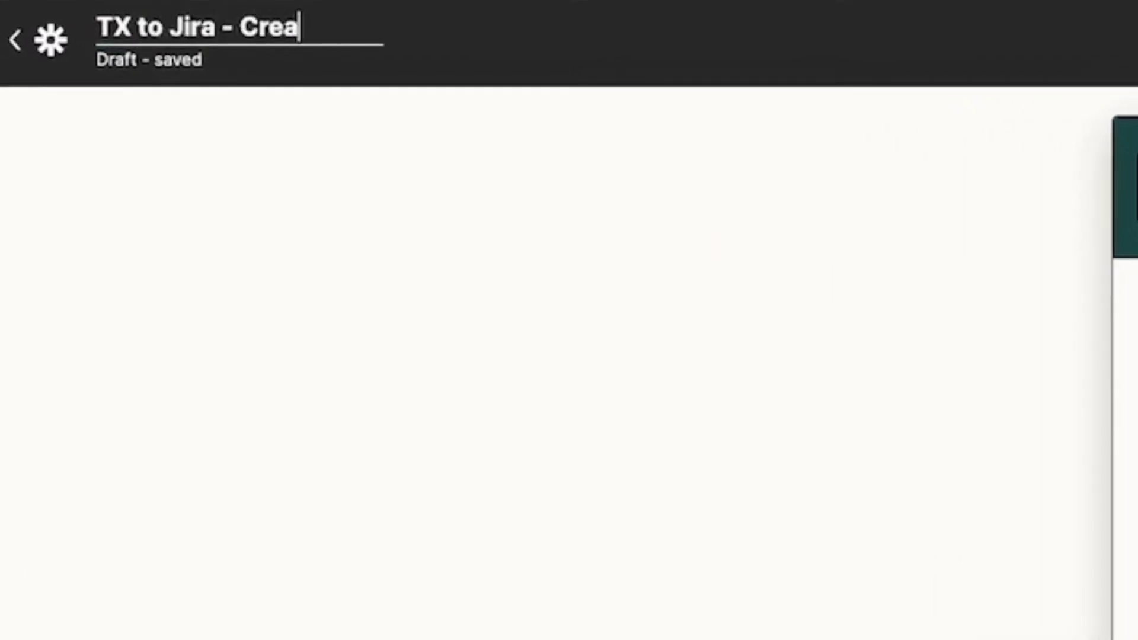
text( ()
key(BackSpace)
text([])
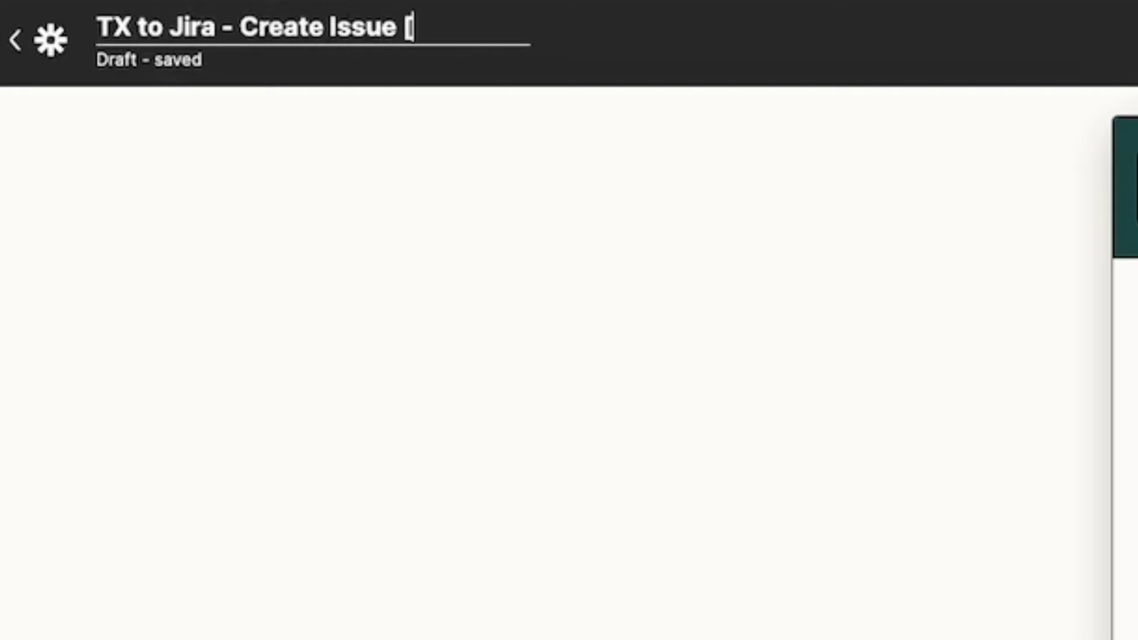
text(Project)
text( Jira Tutori)
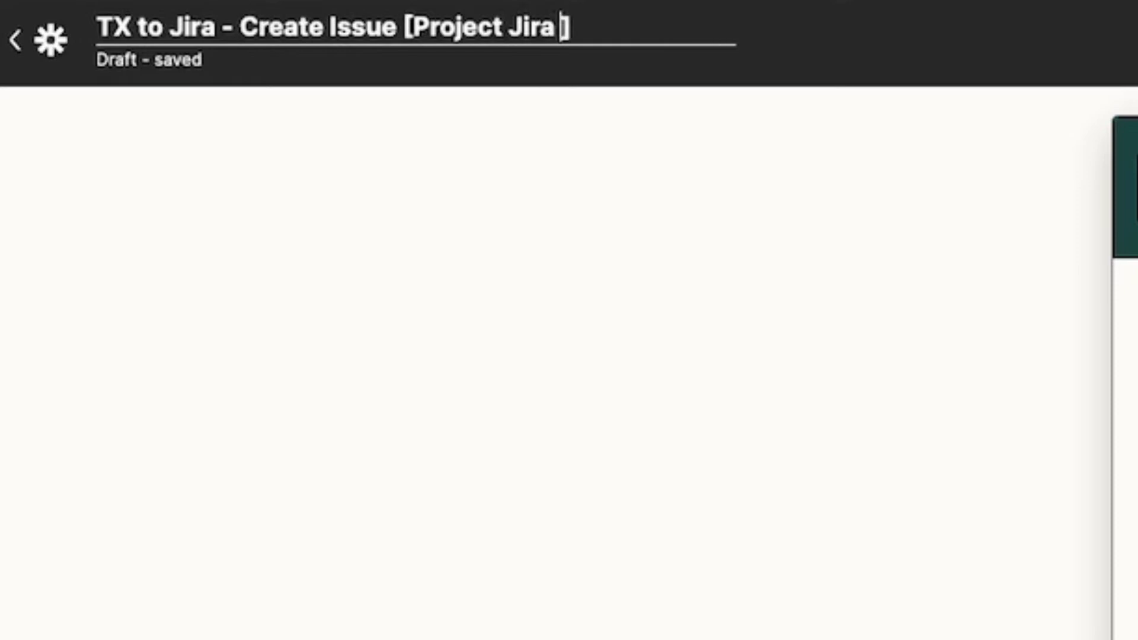
text(al)
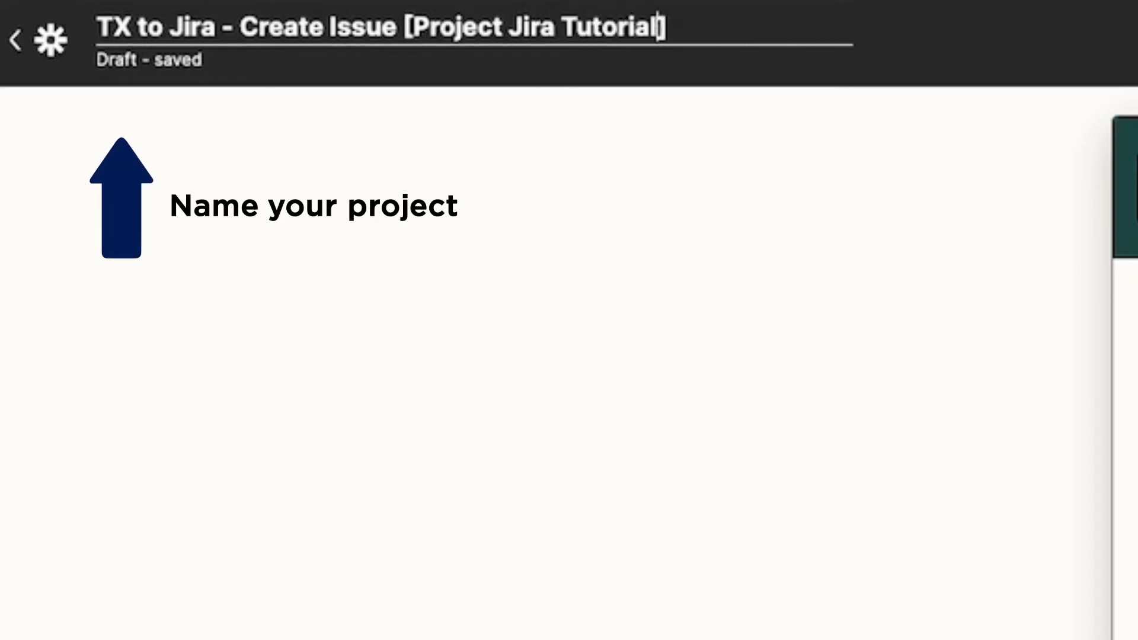
Set the trigger app to the latest version of Transifex with the event Task for a Set of Strings.
click(723, 354)
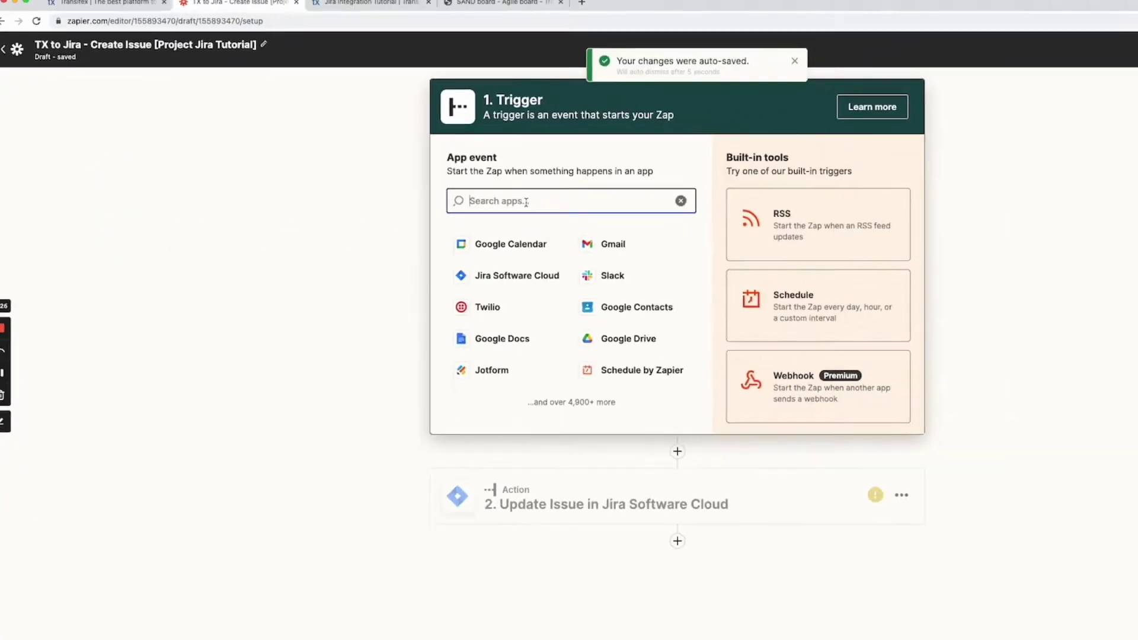
text(transifex)
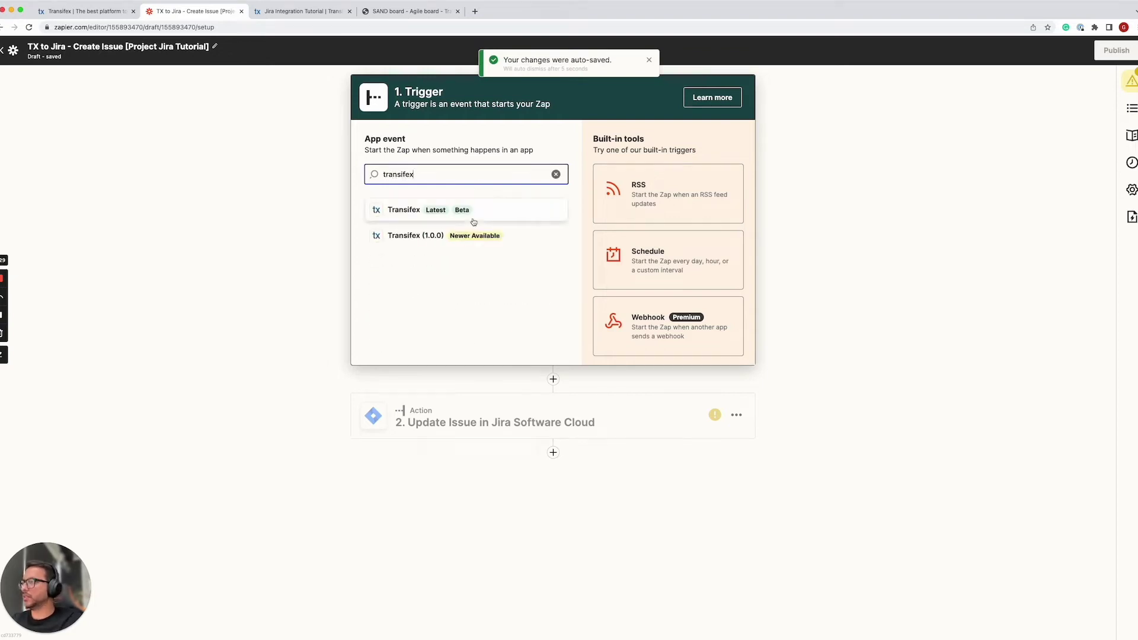
click(472, 221)
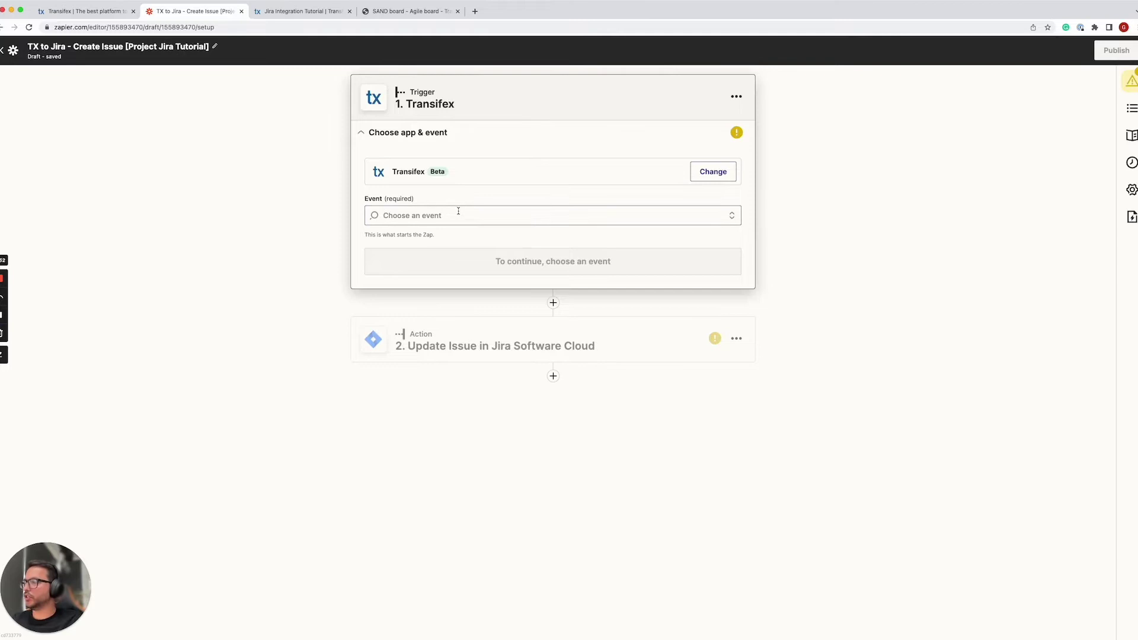
click(458, 216)
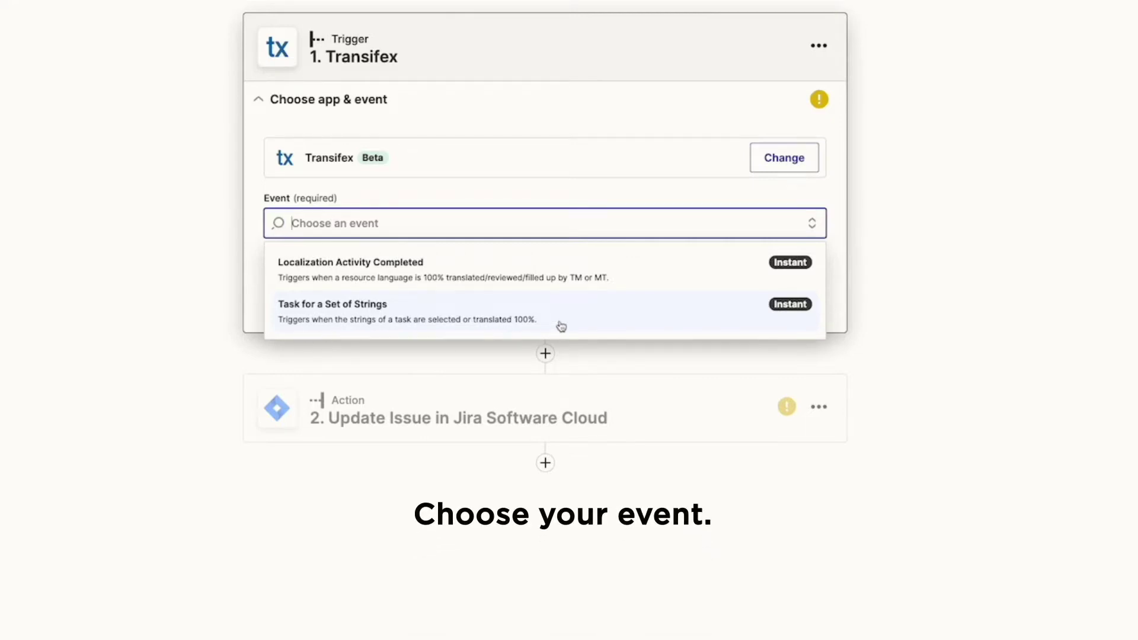
click(594, 322)
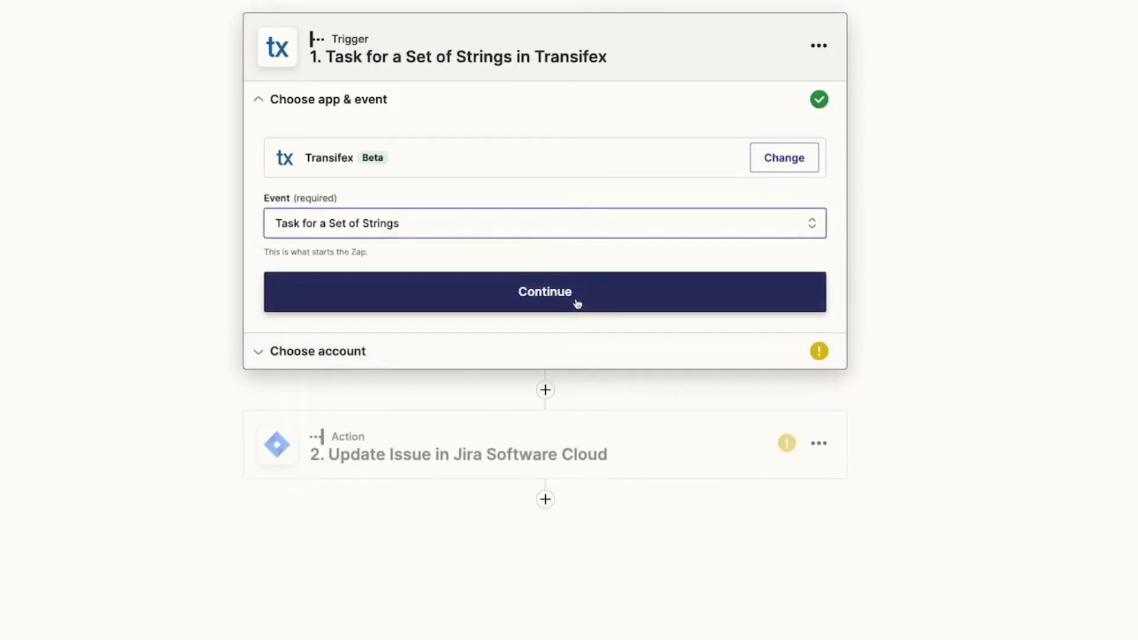
click(576, 302)
Choose the Transifex #2 account for the trigger and continue to the trigger setup.
click(455, 203)
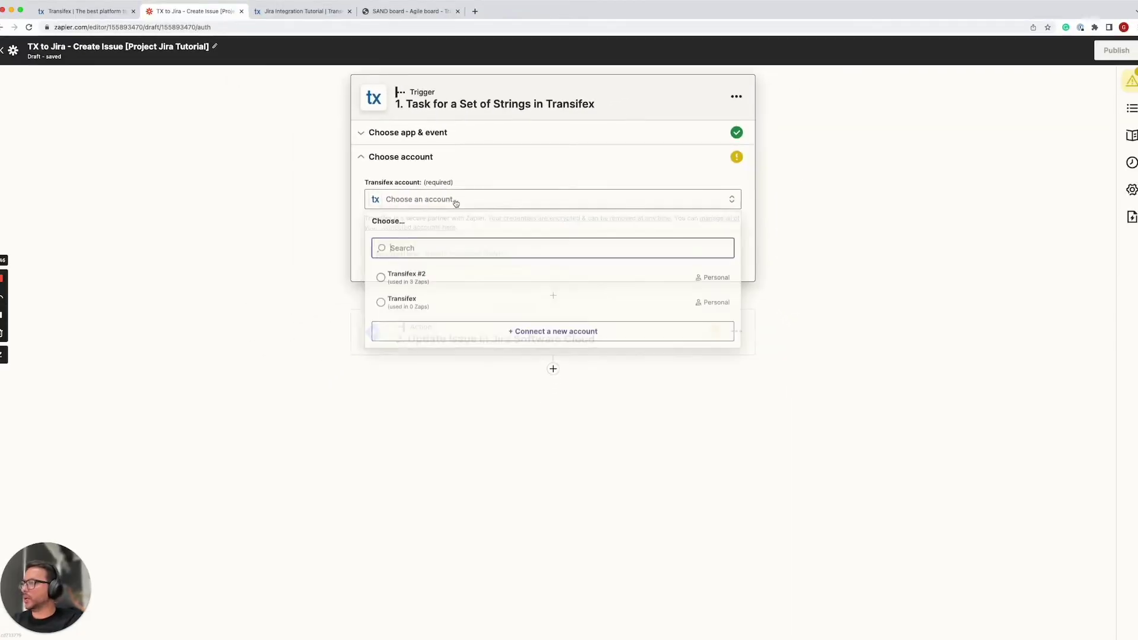
click(462, 276)
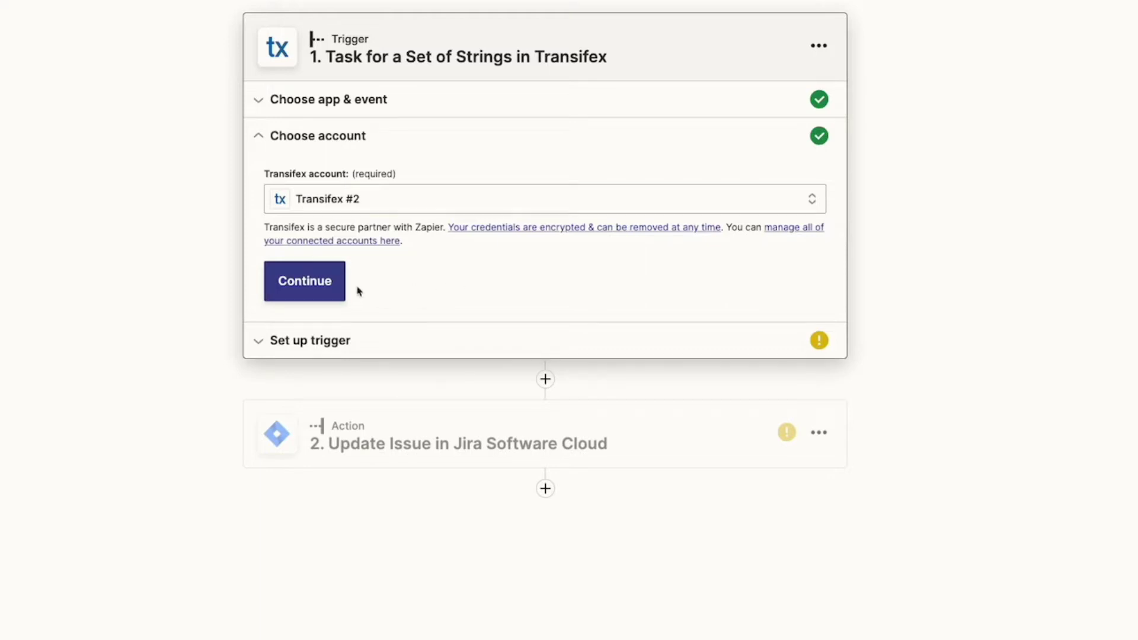
click(330, 287)
Set the trigger's organization to the personal one rather than Transifex Internal, and its project to Jira Integration Tutorial.
click(351, 247)
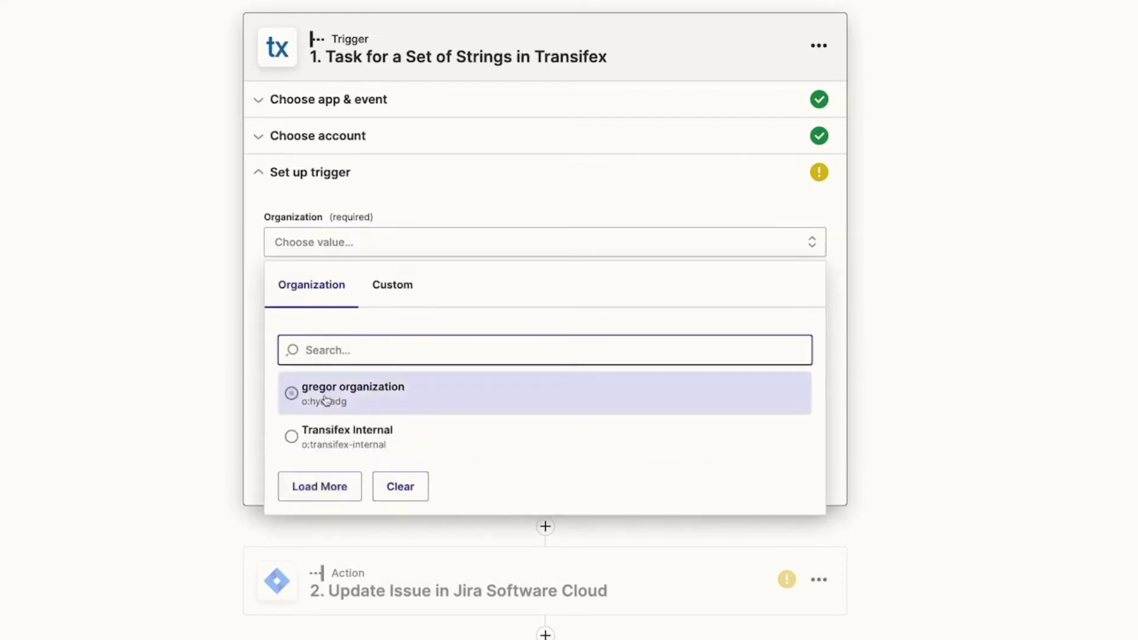
click(331, 396)
click(334, 330)
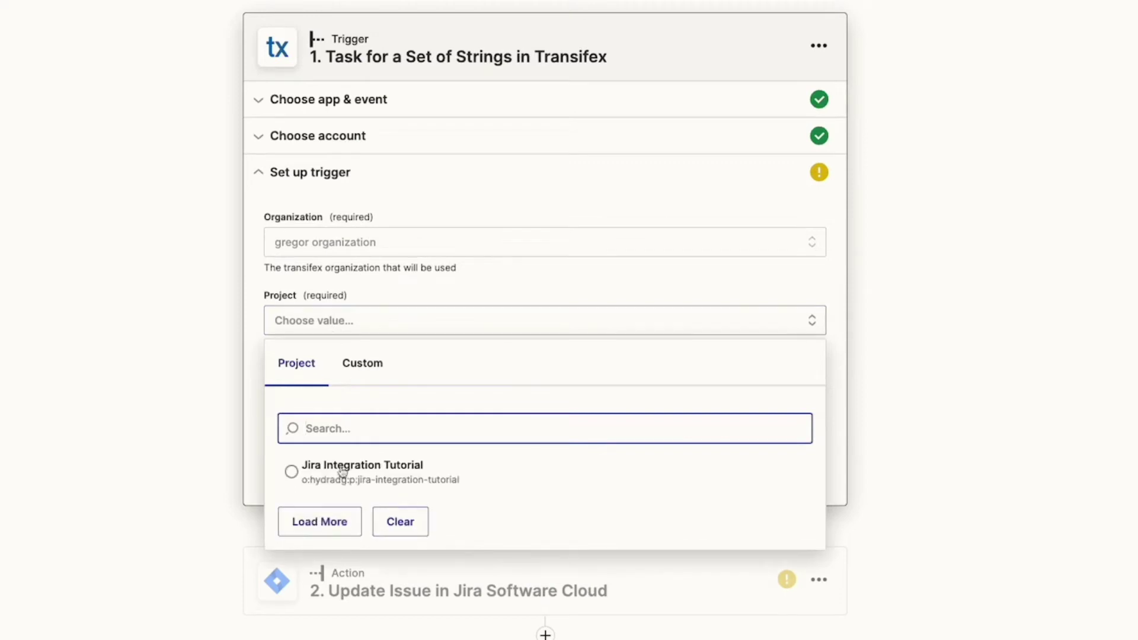
click(343, 468)
Enable the trigger event "Triggers whenever a set of strings is selected for a task" and continue.
click(343, 412)
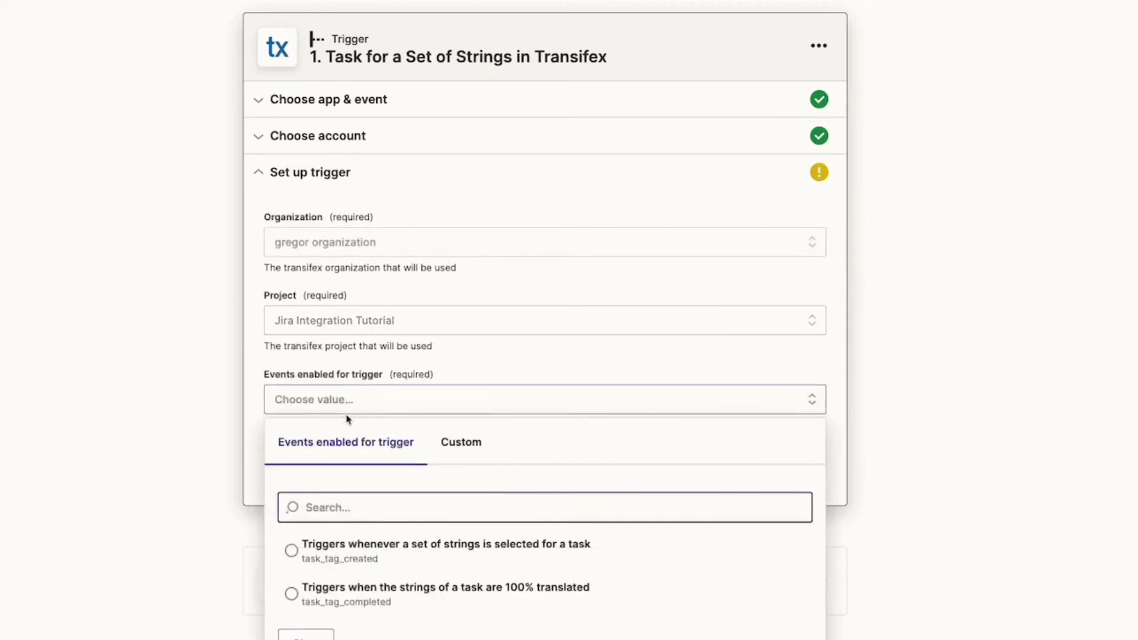
scroll(888, 456, down, 1)
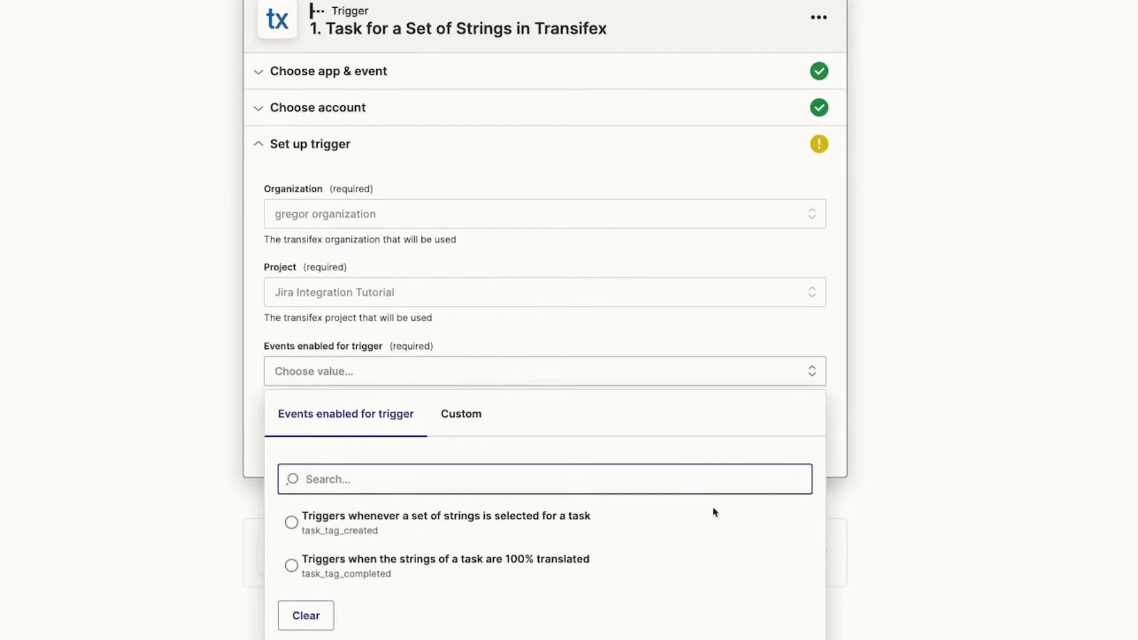
click(544, 477)
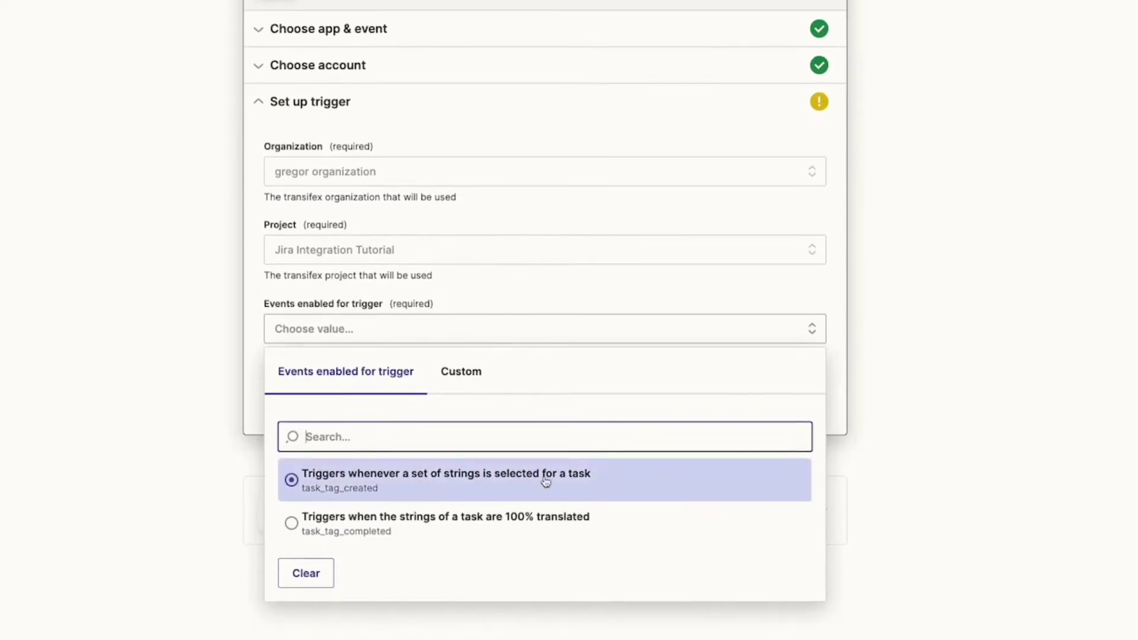
click(454, 495)
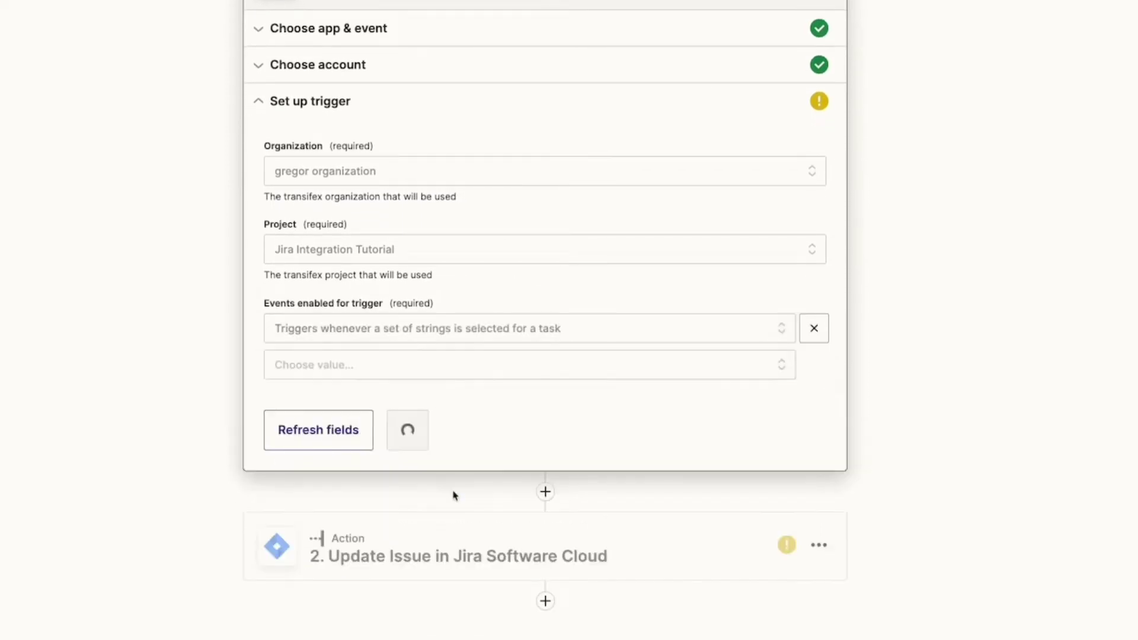
click(410, 432)
Test the trigger, review the returned sample task fields and continue to the Jira action.
click(533, 358)
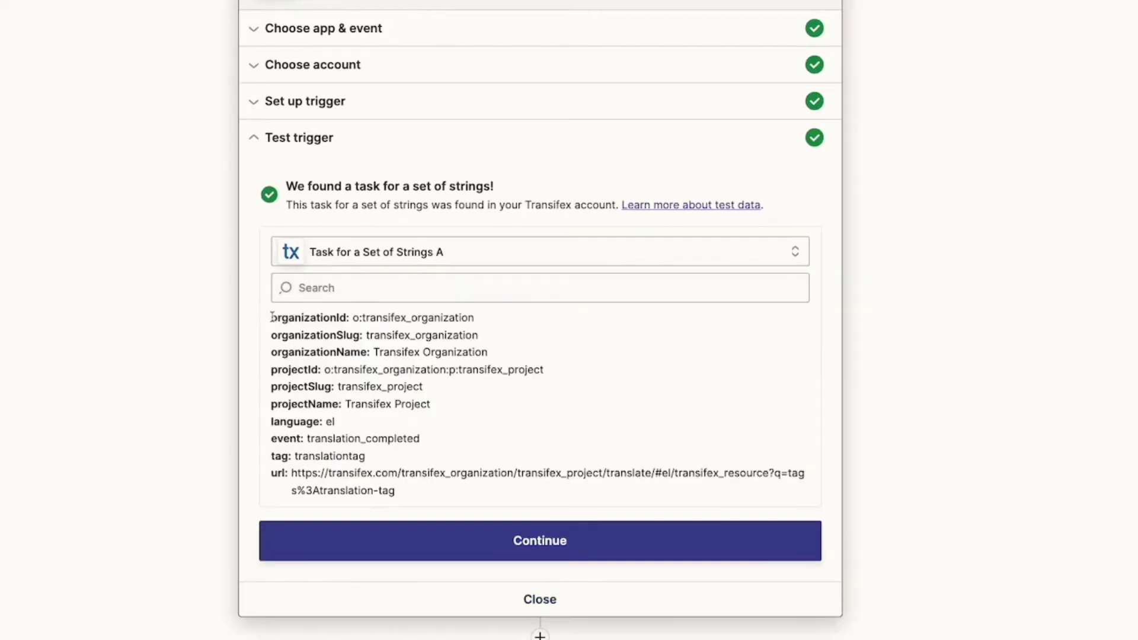
drag(272, 317, 660, 498)
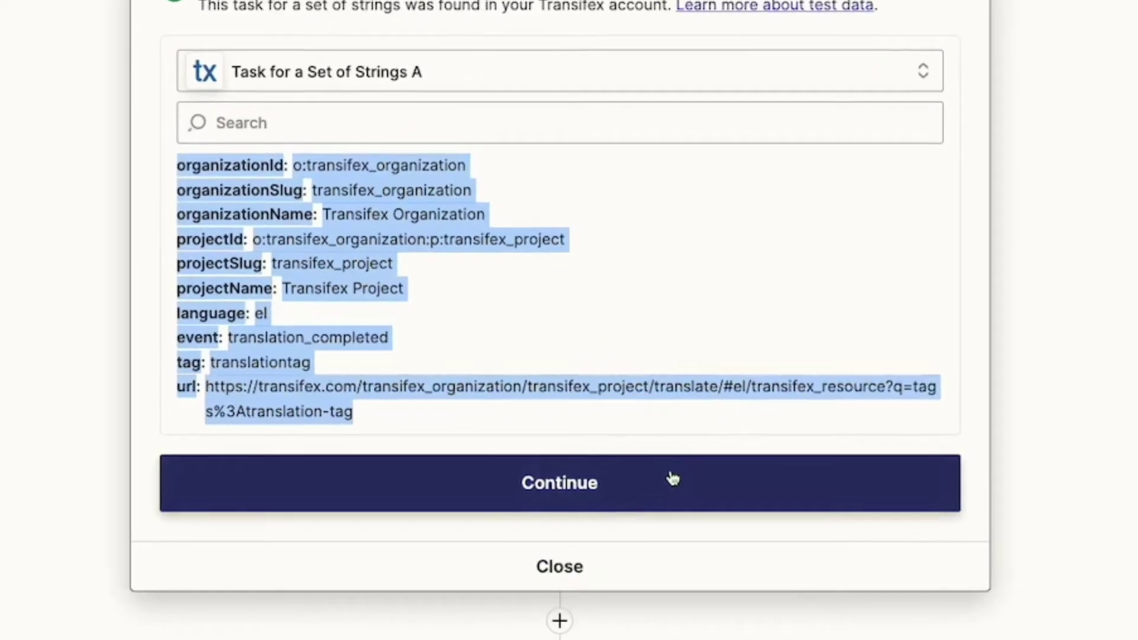
click(619, 539)
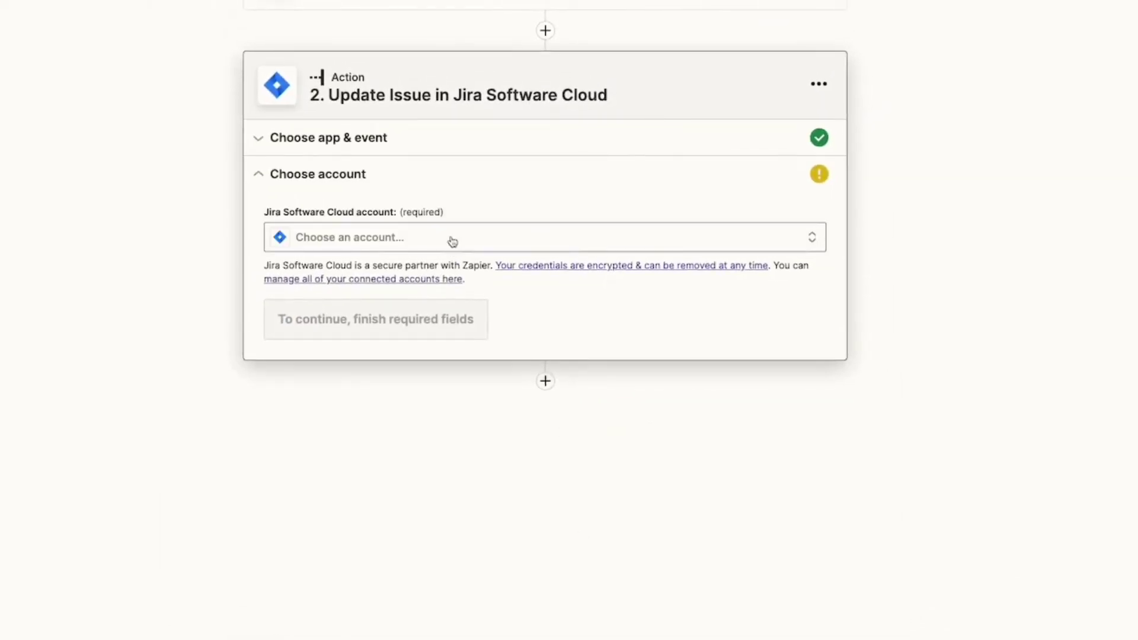
Reselect Jira Software Cloud as the action app and change its event to Create Issue.
click(427, 136)
click(458, 203)
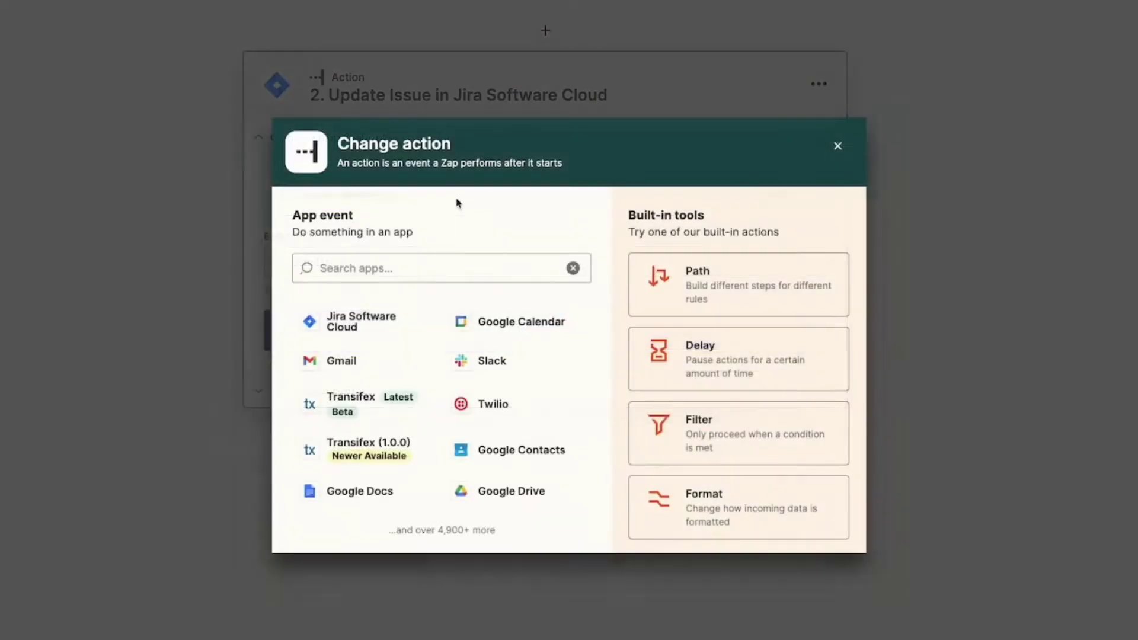
text(jira)
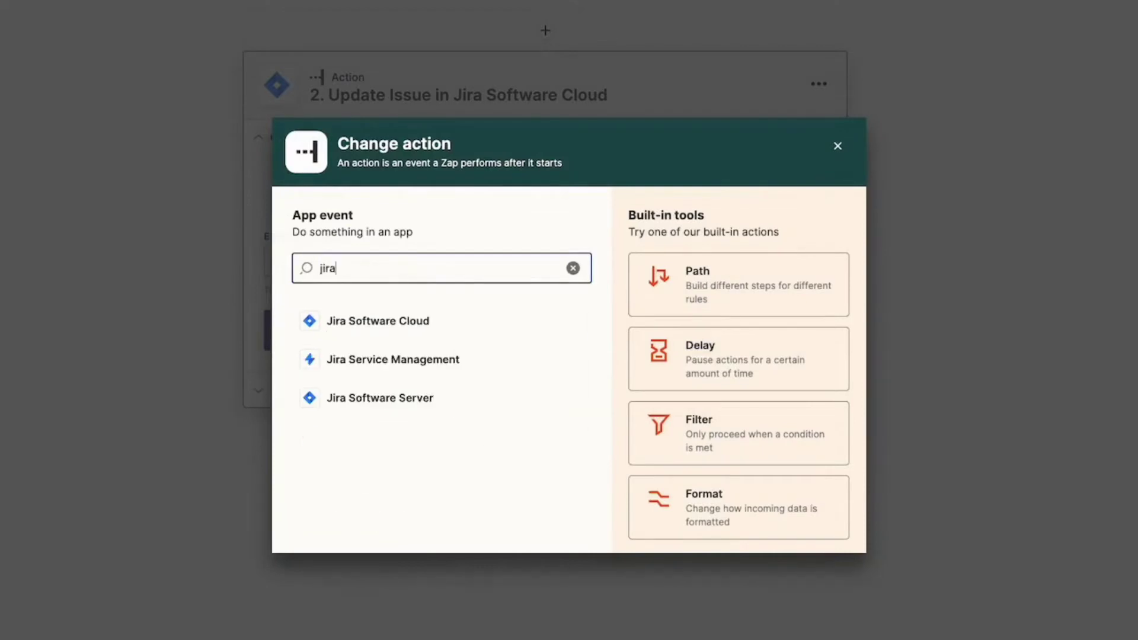
click(413, 323)
click(434, 265)
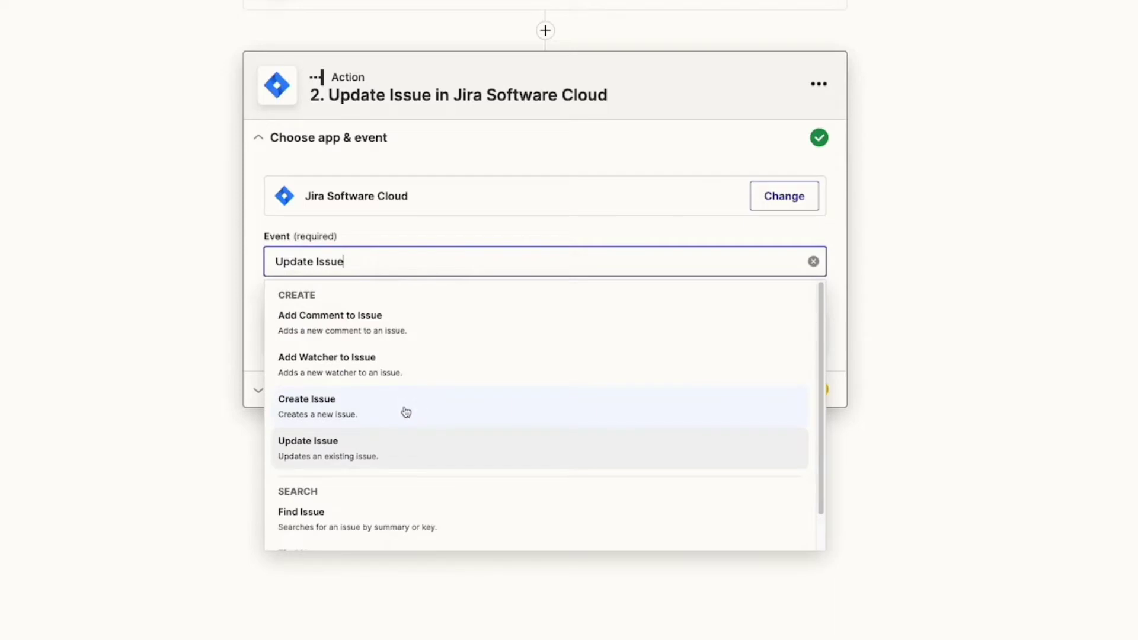
click(406, 412)
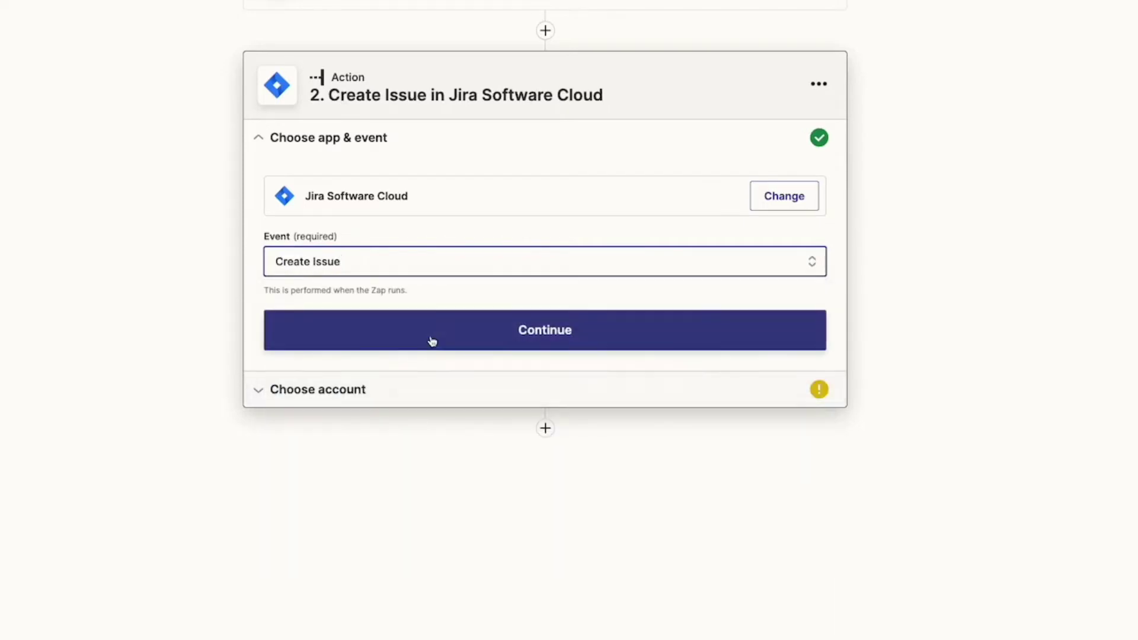
click(432, 338)
Choose the already connected personal Jira Software Cloud account and continue to the action setup.
click(421, 249)
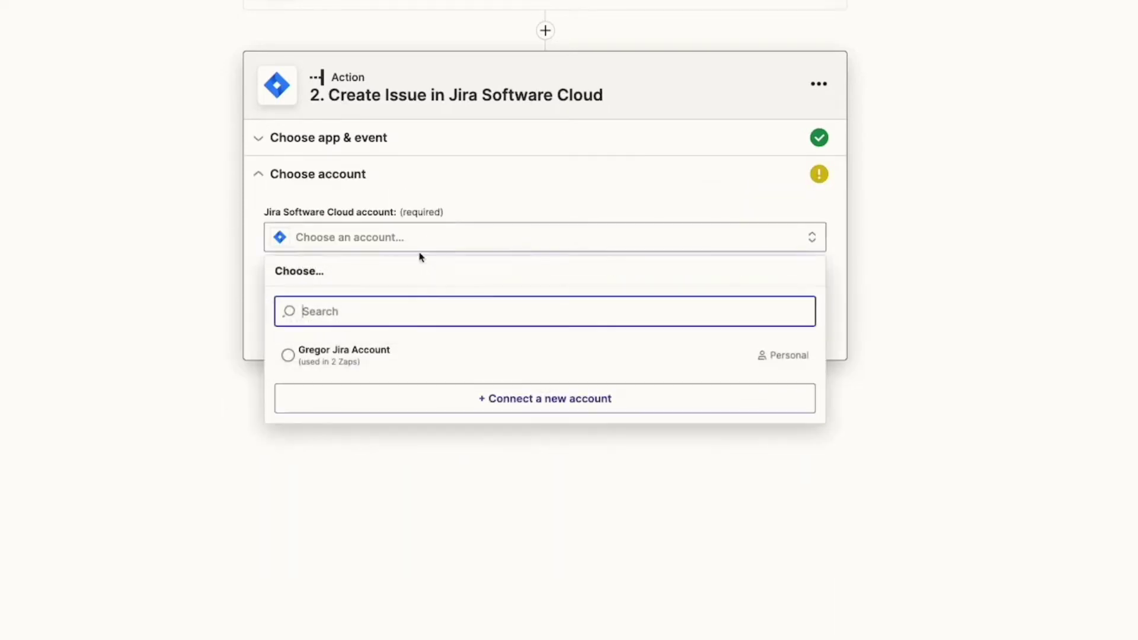
click(360, 360)
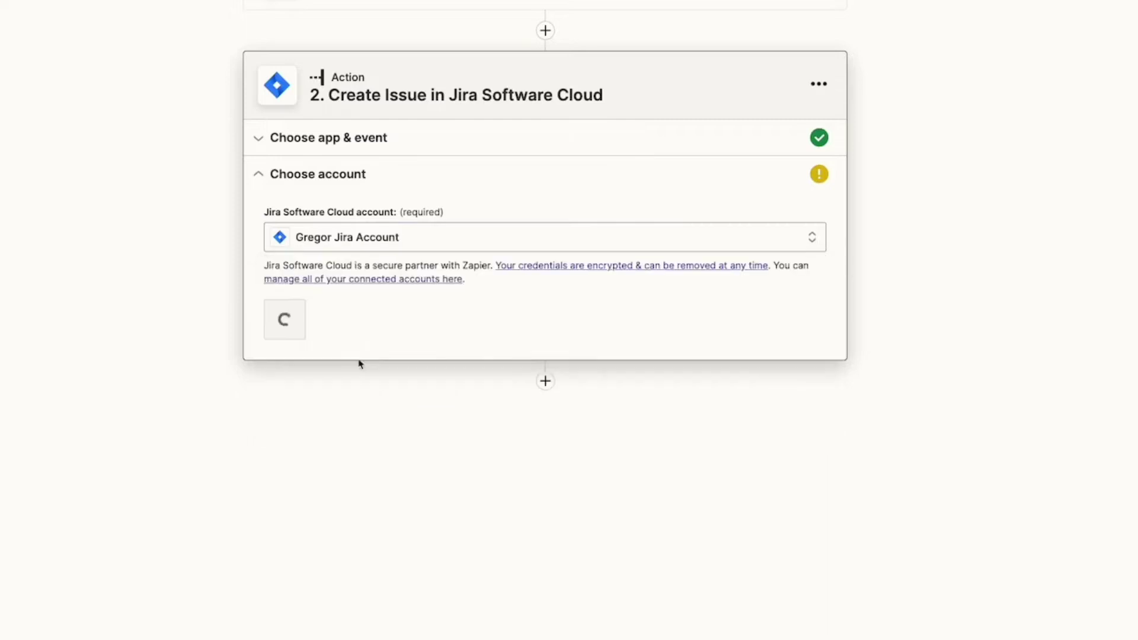
click(399, 247)
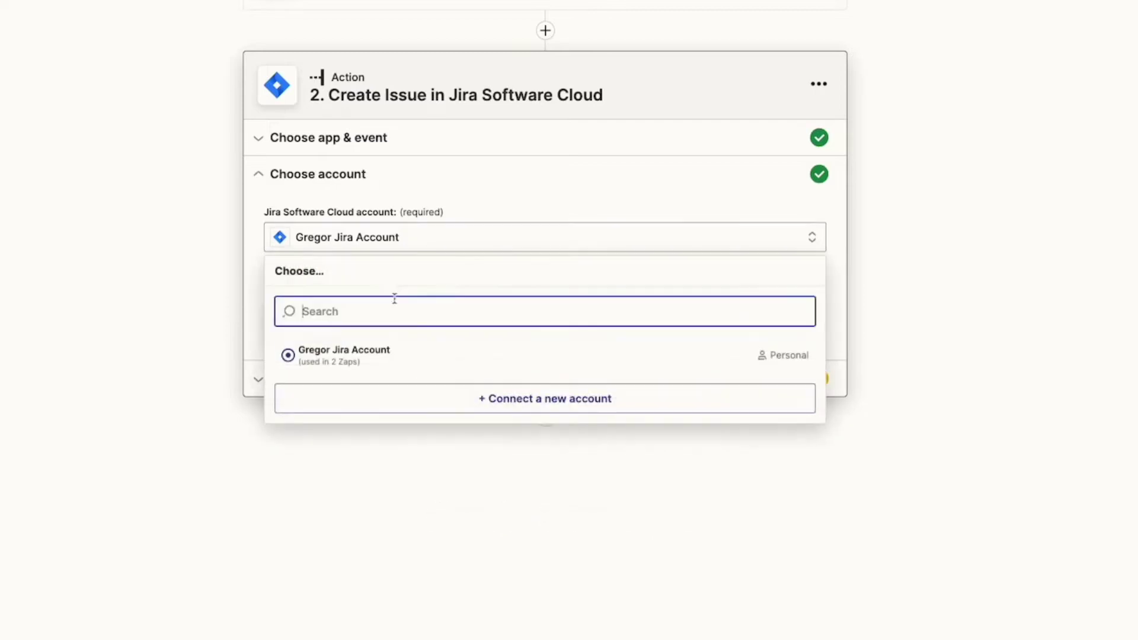
click(977, 316)
click(340, 317)
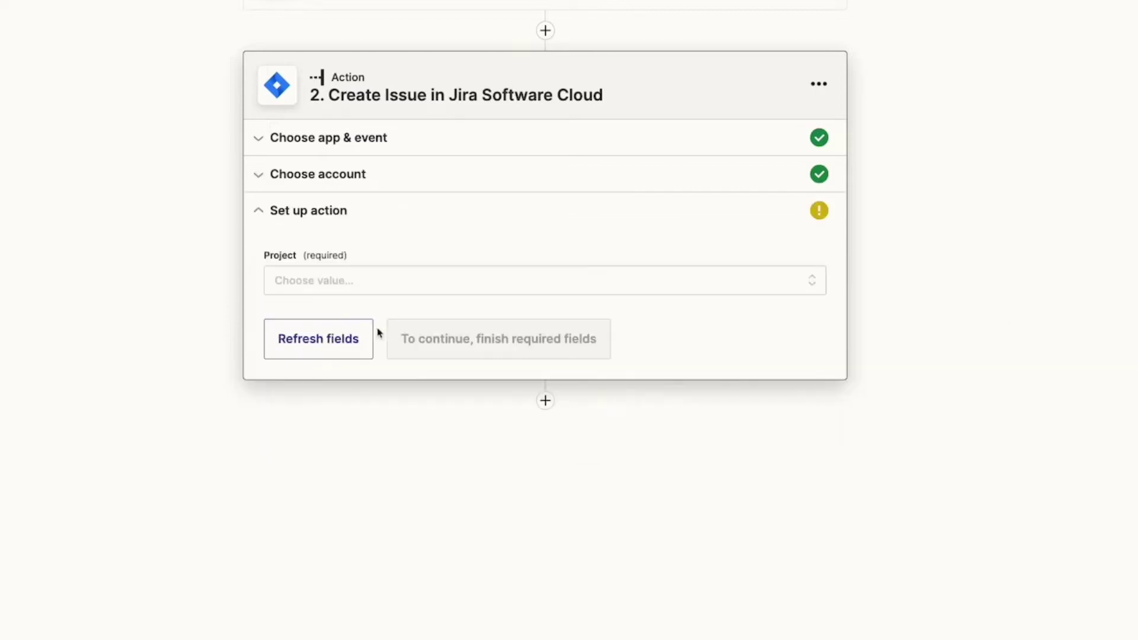
Set the Jira issue's project to Sandbox and its issue type to Task.
click(363, 285)
text(sa)
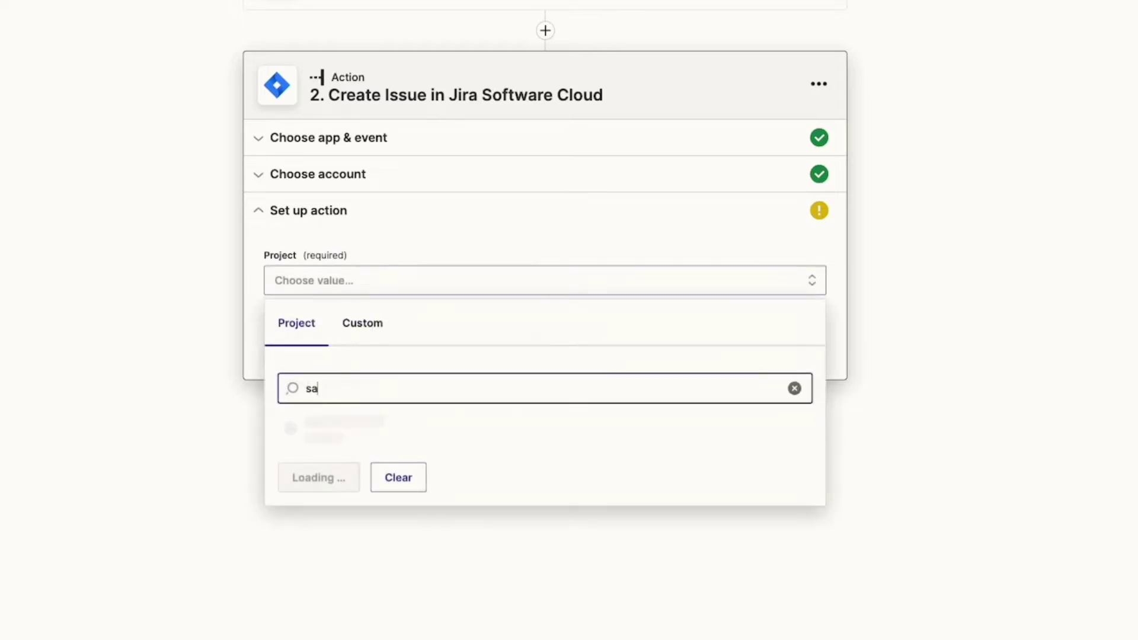
text(nd)
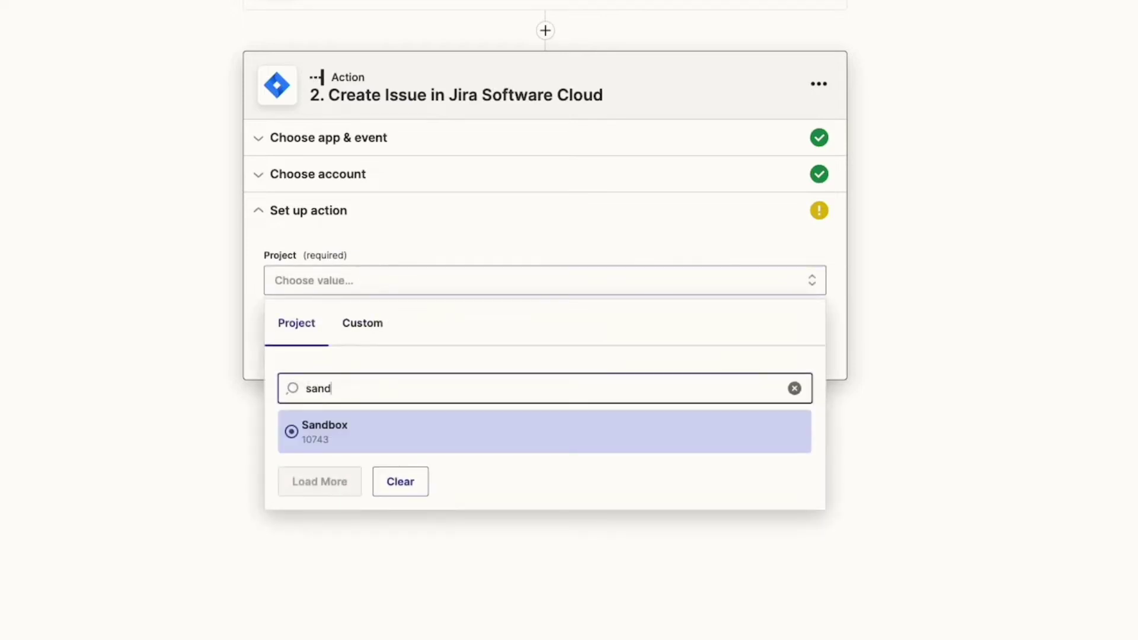
click(356, 438)
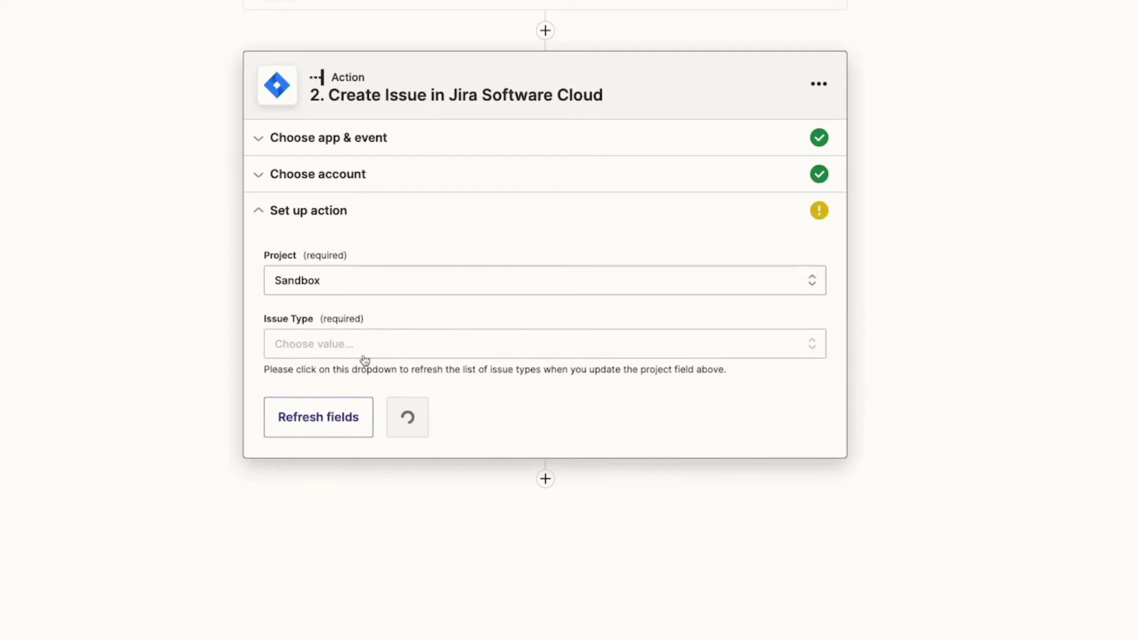
click(364, 350)
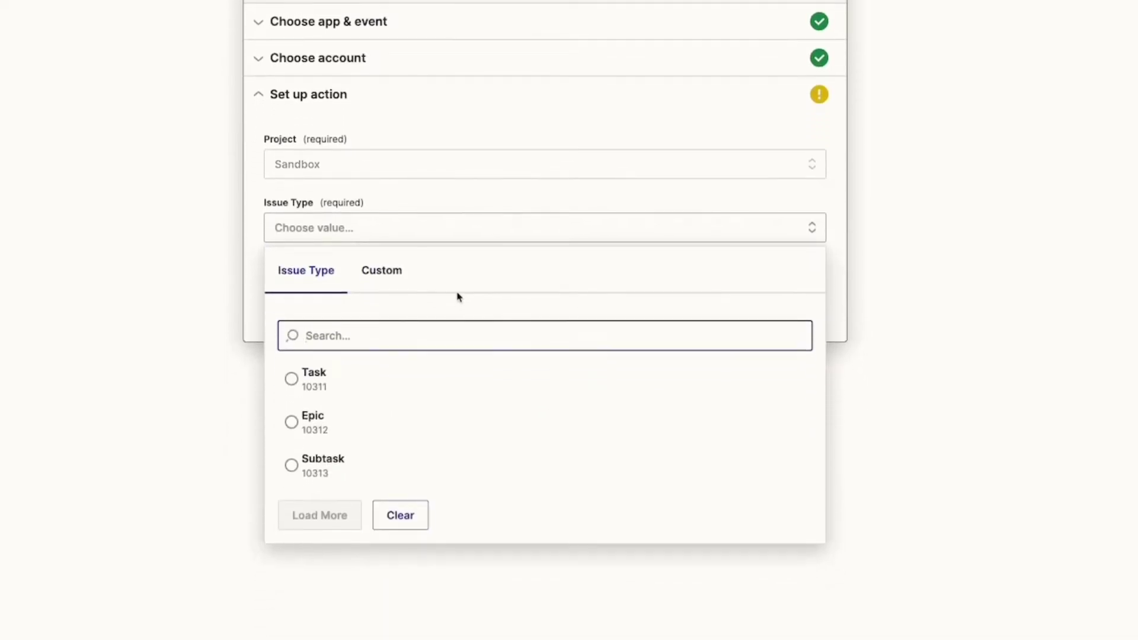
click(332, 382)
Compose the issue summary as "Task" plus the Transifex tag, "for project" plus the project name, and "and language:" plus the event's language code.
scroll(368, 391, down, 4)
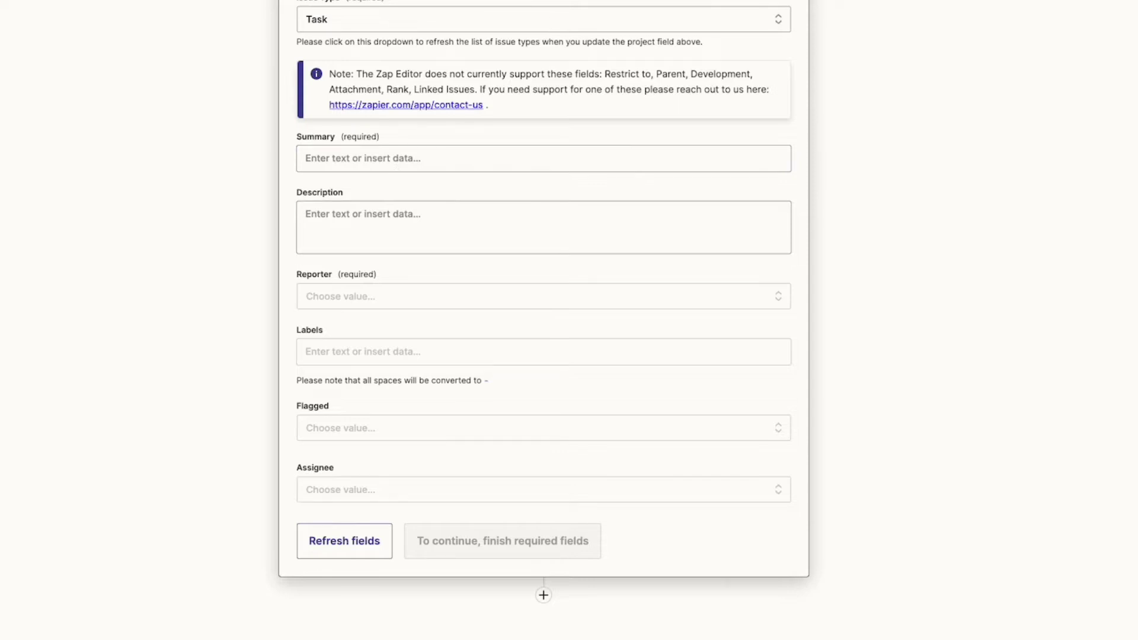
click(489, 160)
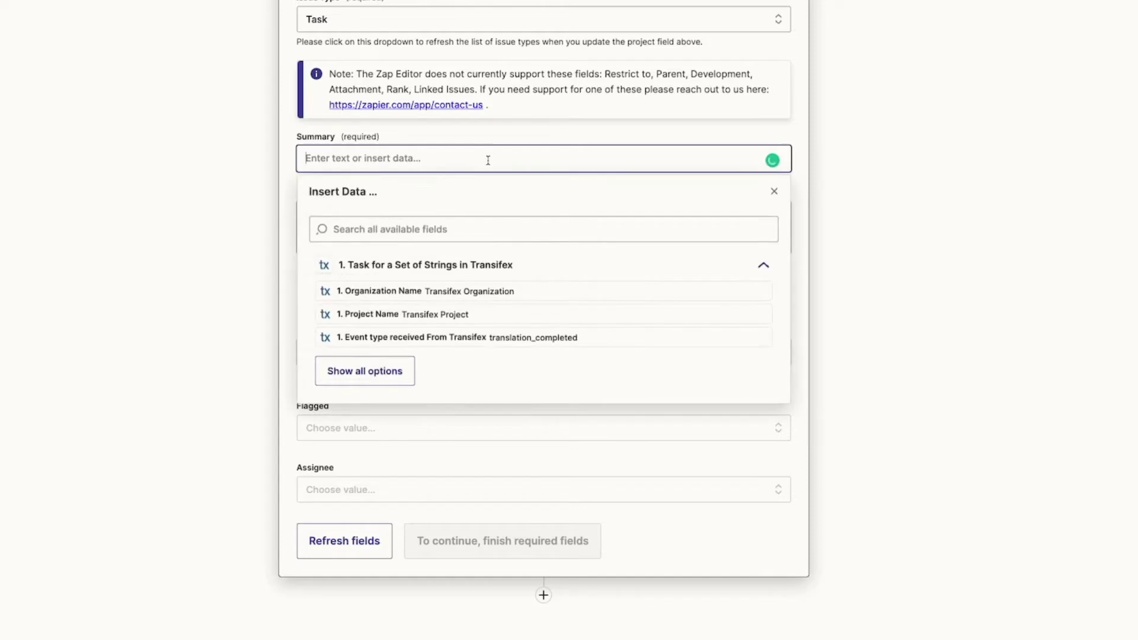
text(Task)
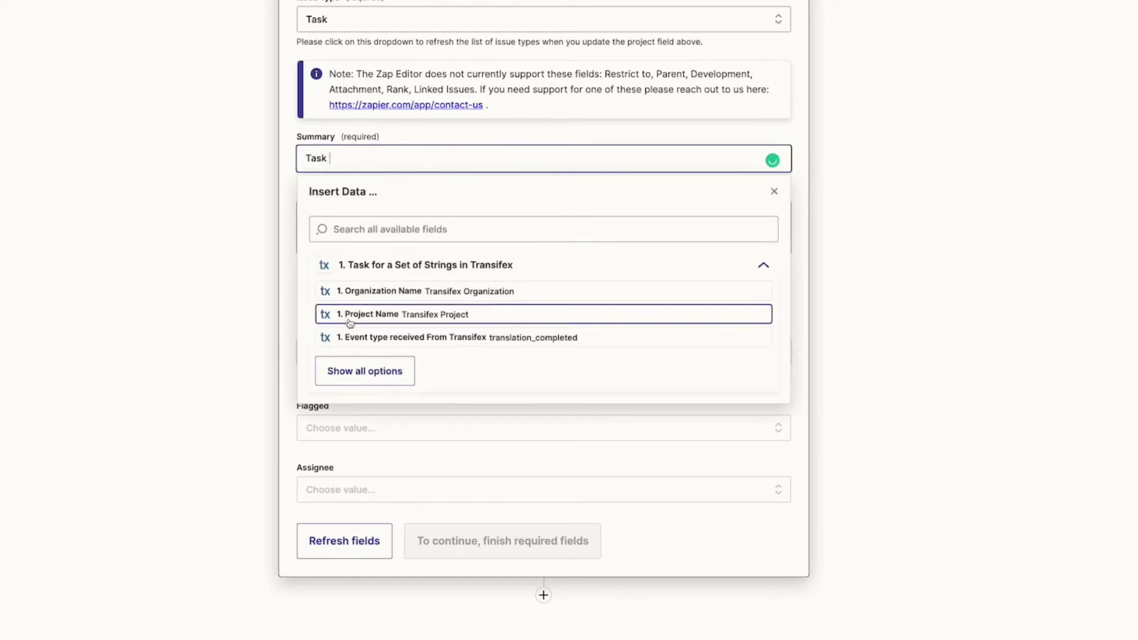
click(365, 371)
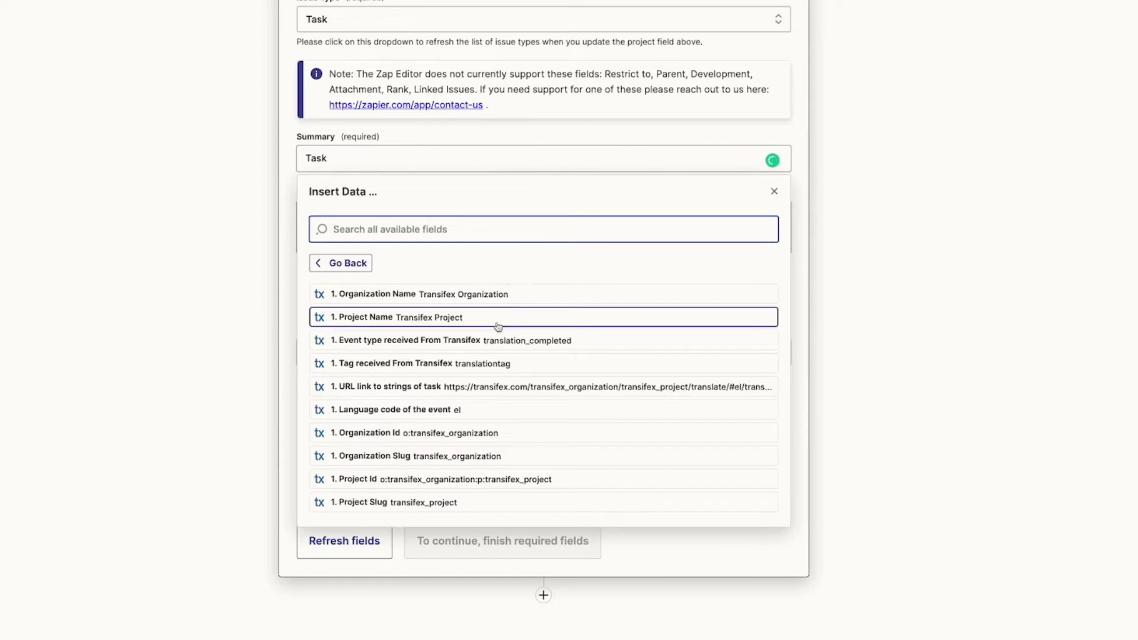
click(450, 364)
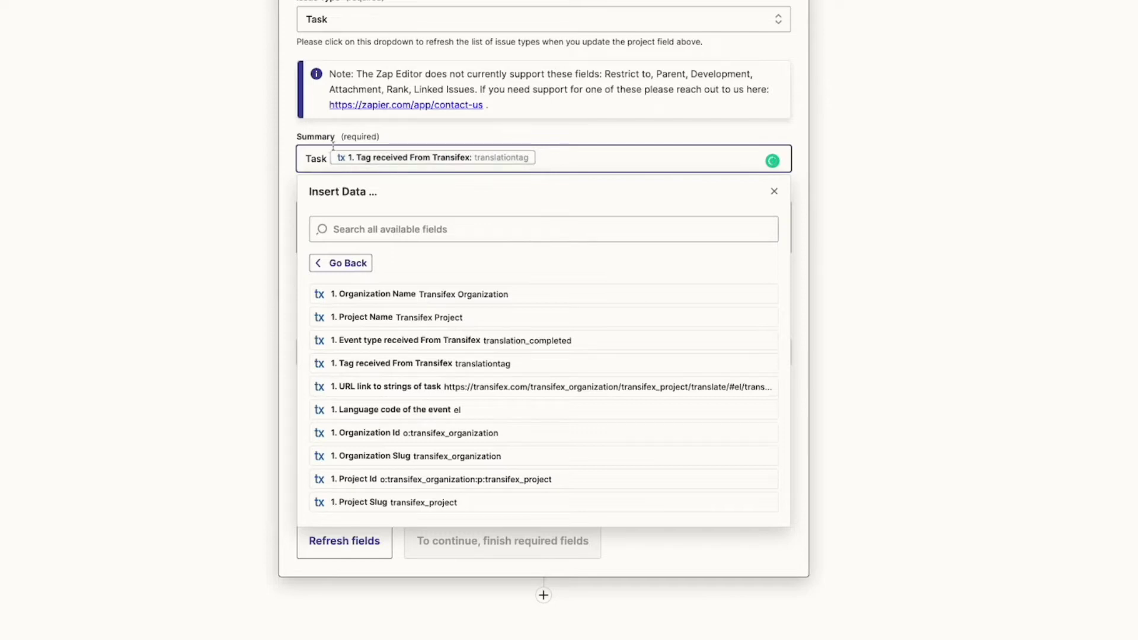
scroll(346, 153, up, 2)
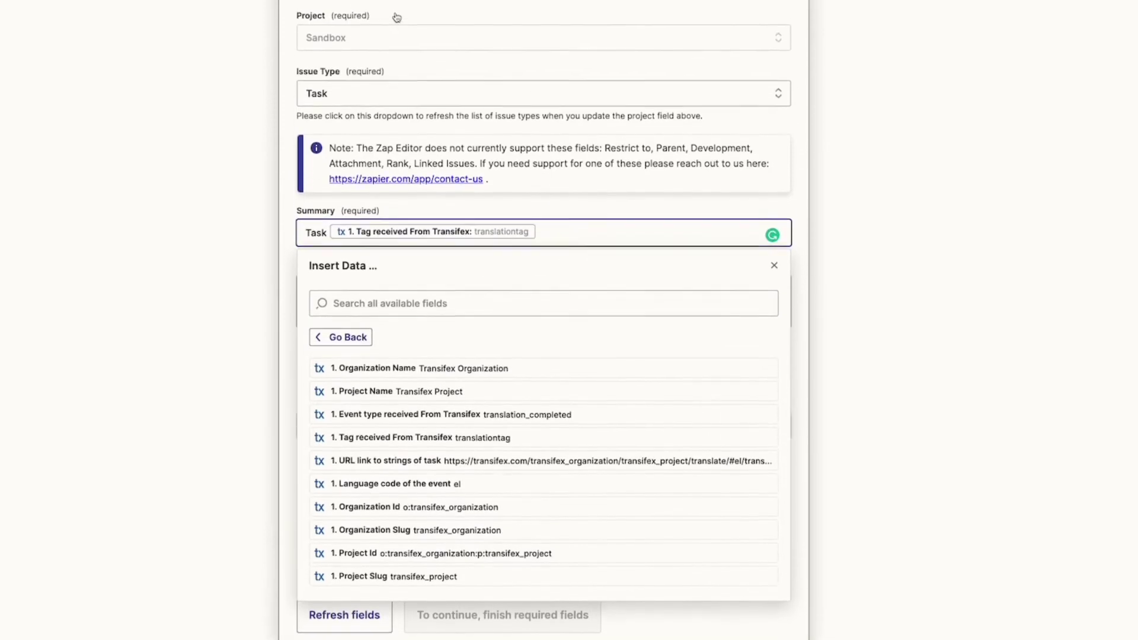
scroll(400, 185, down, 2)
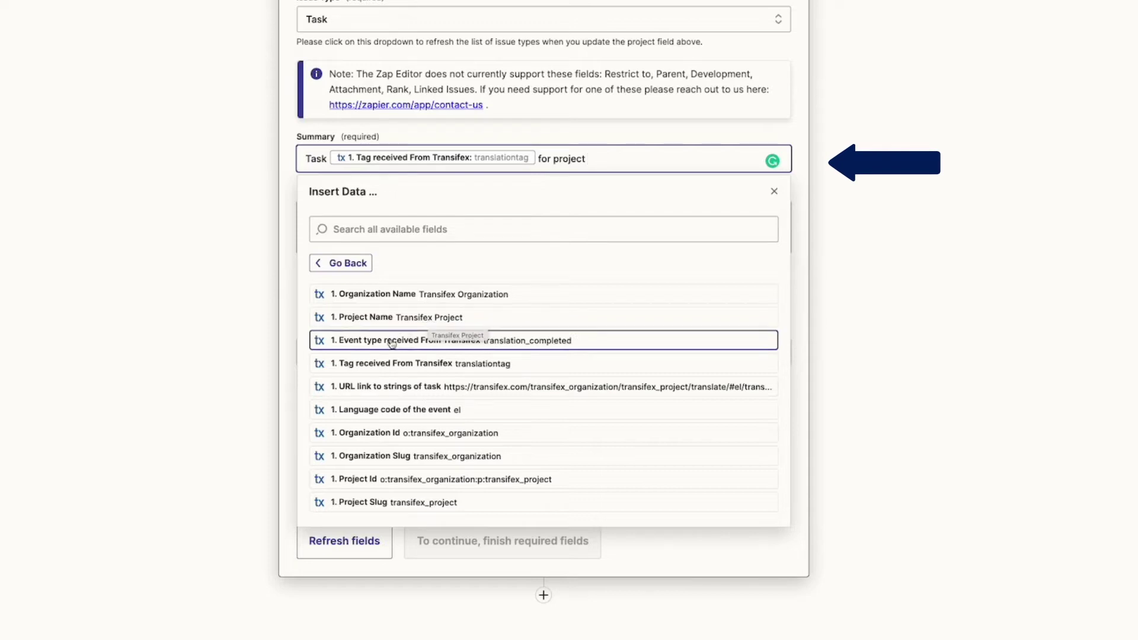
click(395, 323)
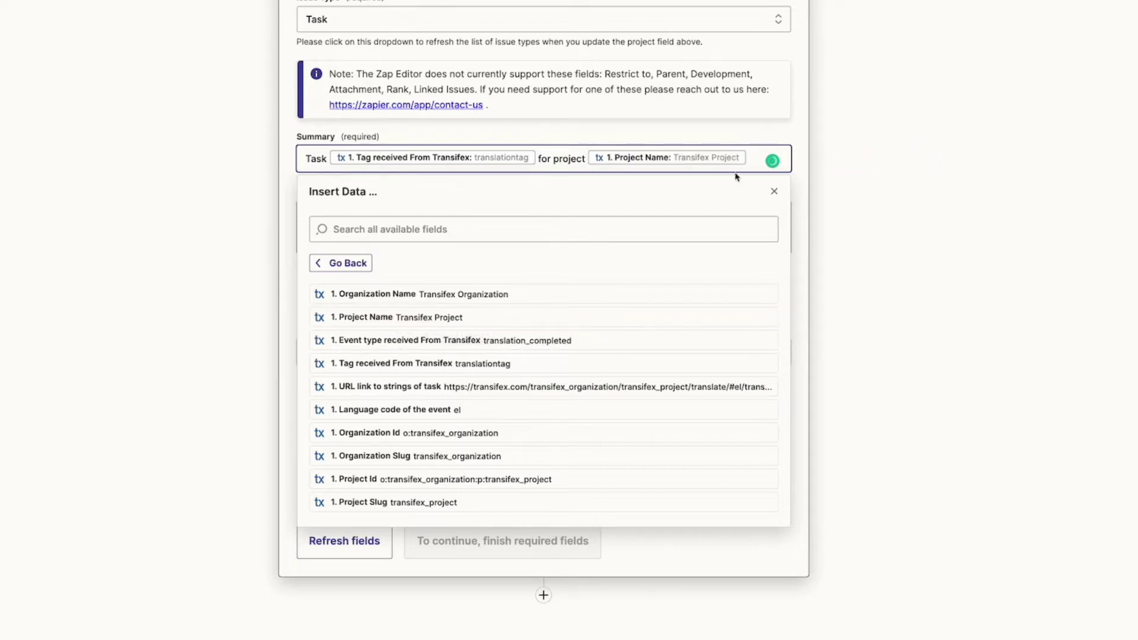
text(and language:)
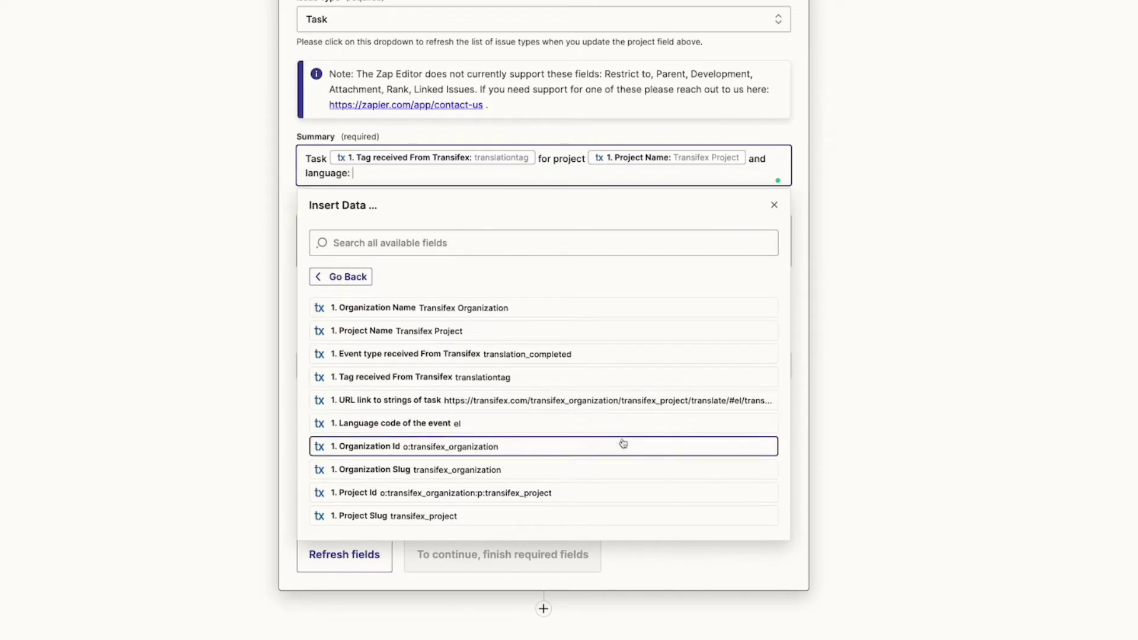
click(423, 428)
click(896, 235)
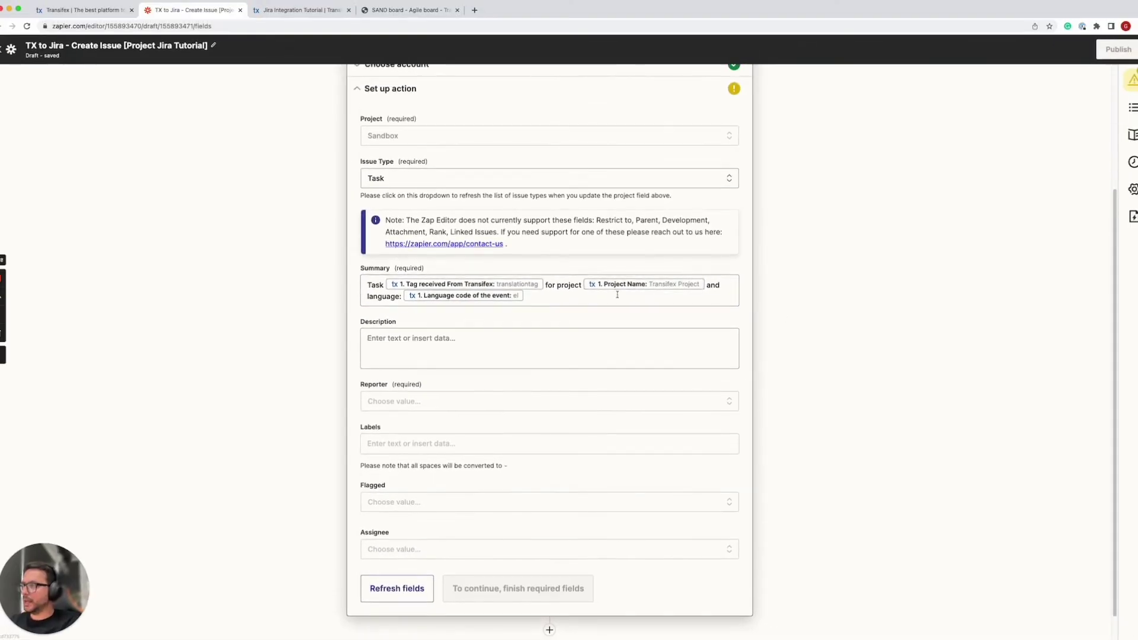
Review the trigger's sample data for the tag, language, project name and strings URL, and return to the Jira action setup.
scroll(839, 283, up, 3)
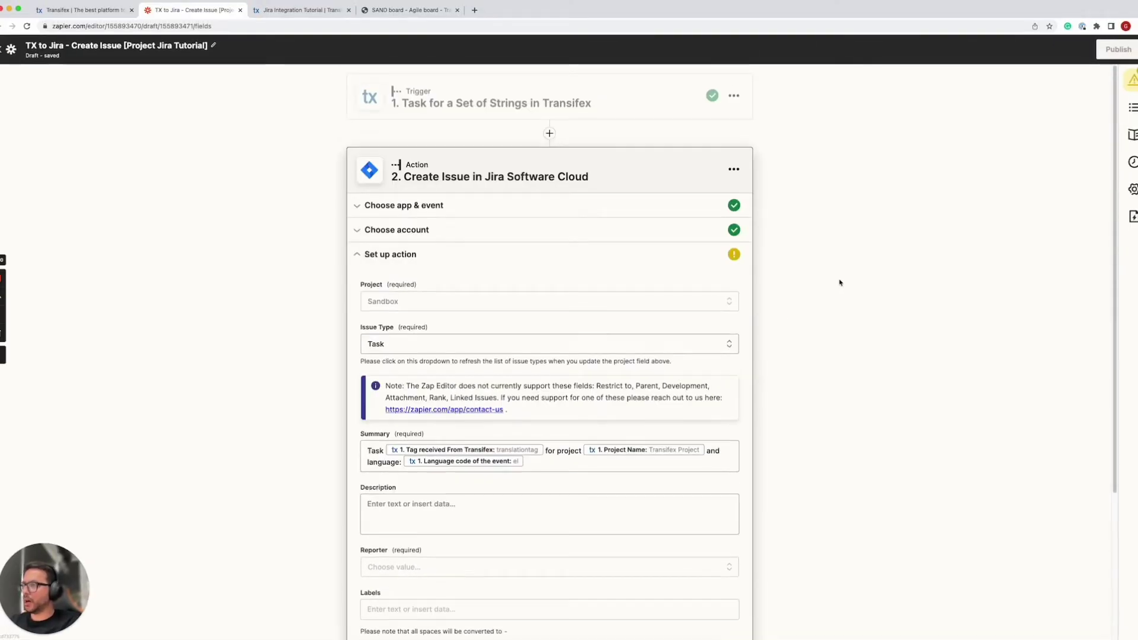
click(586, 109)
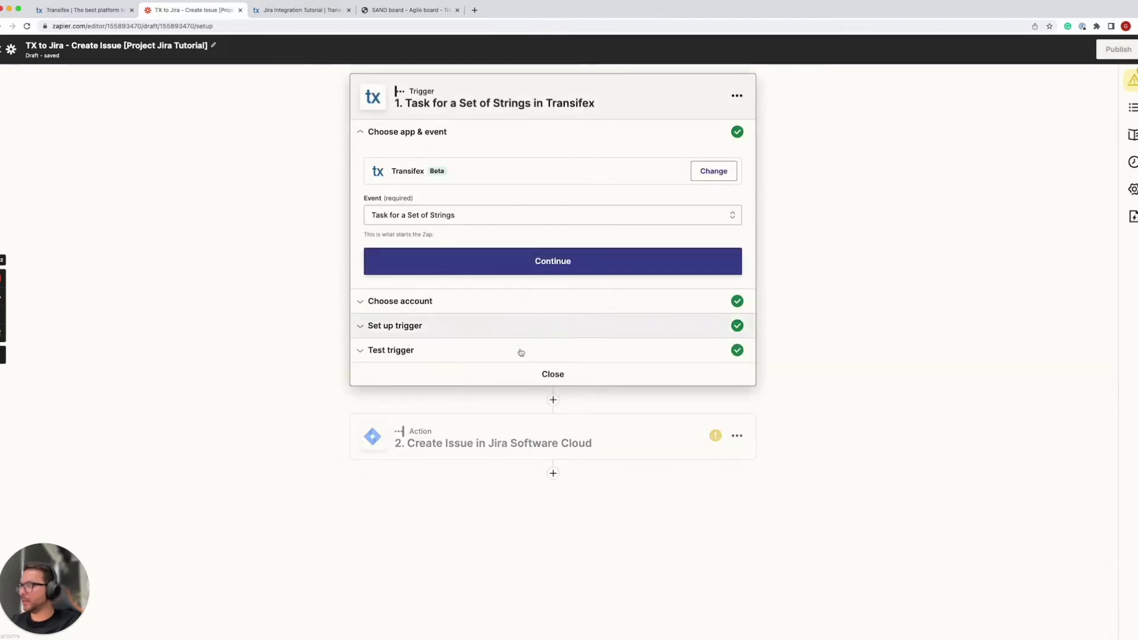
click(473, 356)
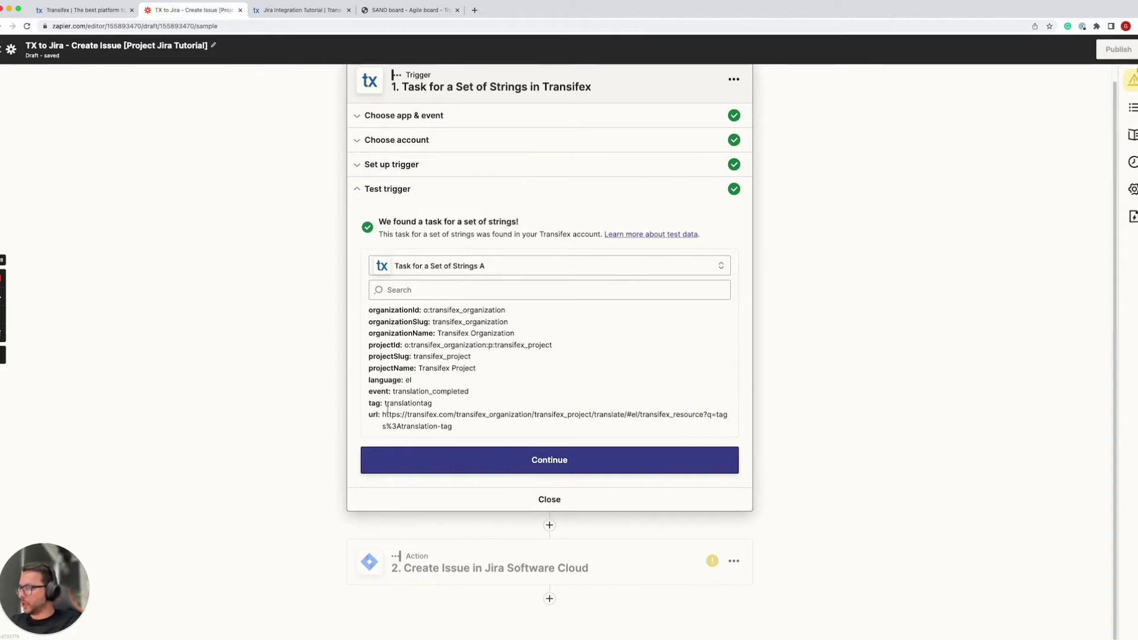
double_click(413, 405)
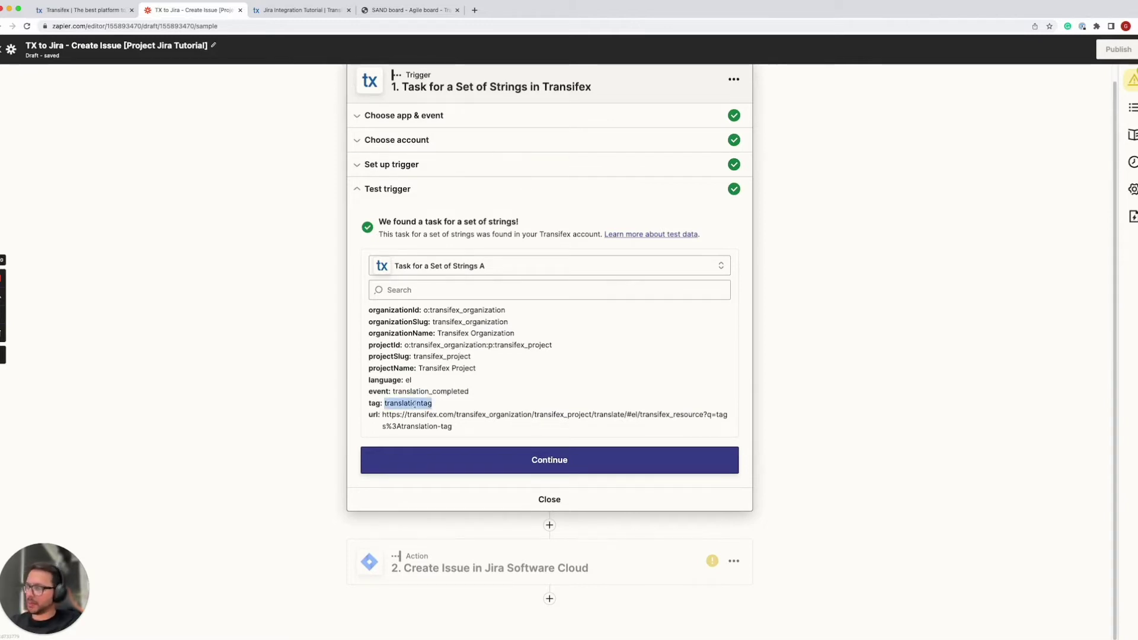
double_click(386, 380)
double_click(407, 380)
double_click(393, 369)
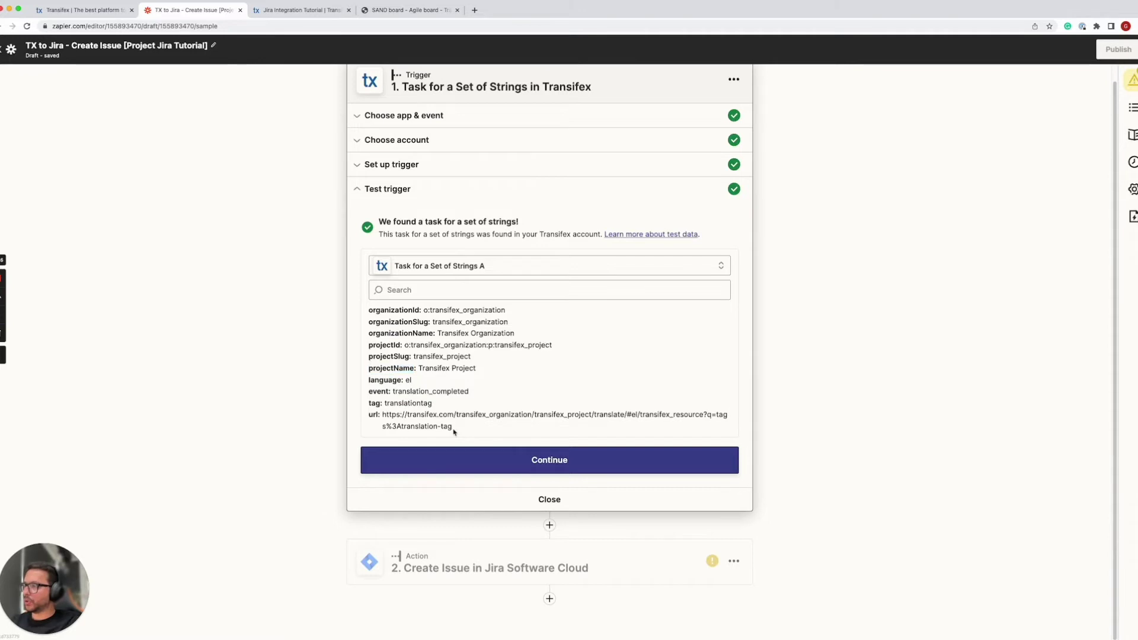
drag(454, 428, 385, 414)
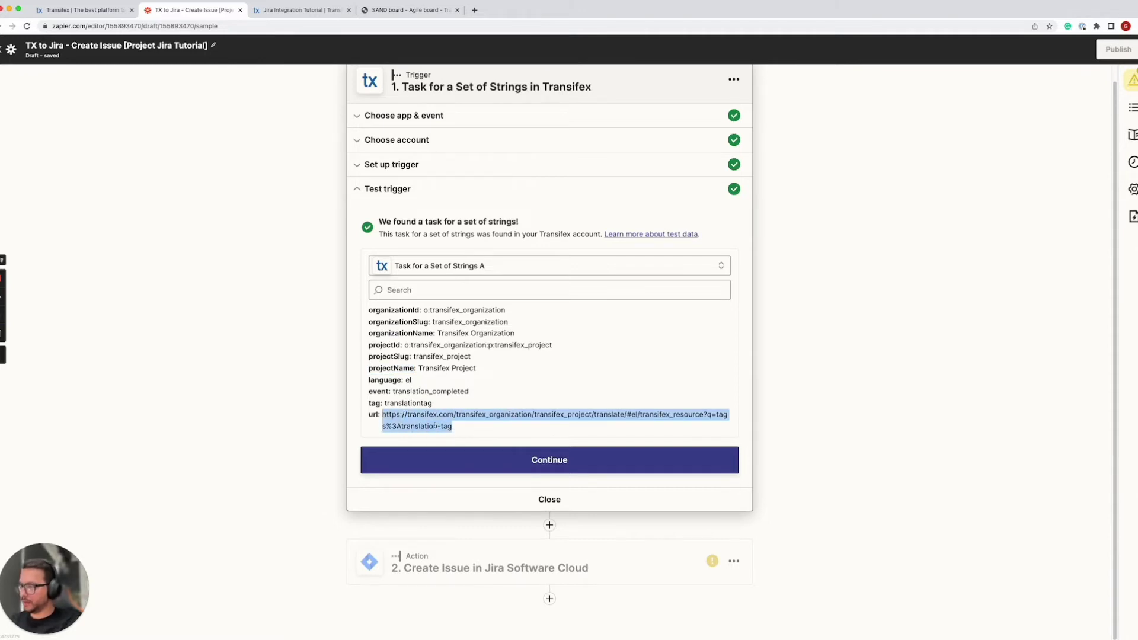
click(569, 460)
Write the issue description as "Please translate the following strings:" followed on a new line by the task's strings URL link.
scroll(762, 419, down, 5)
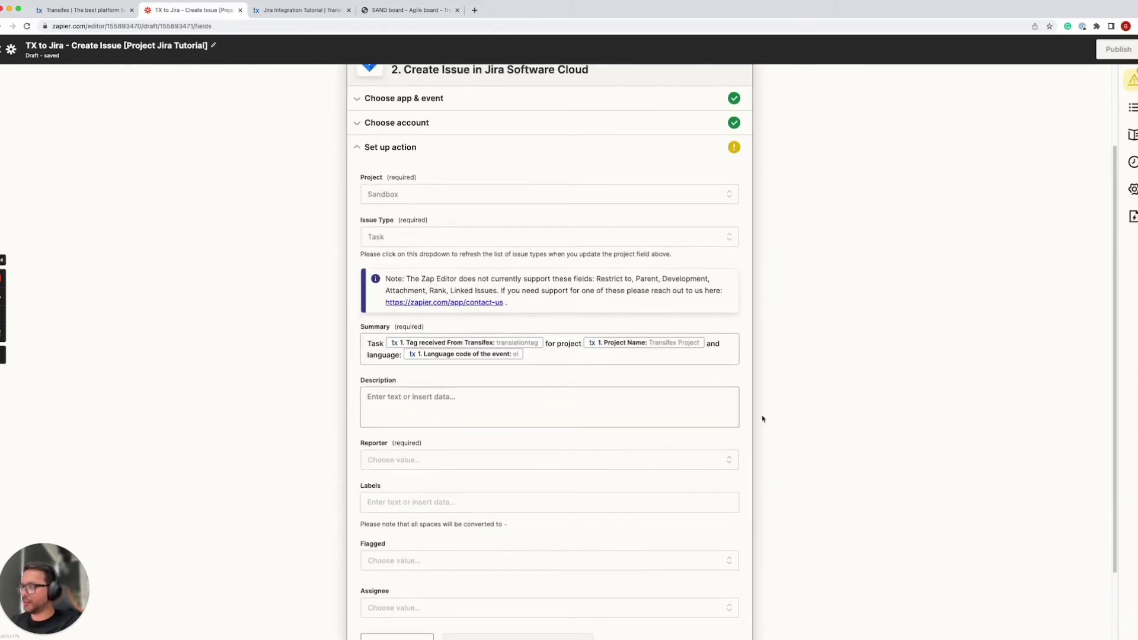
click(556, 323)
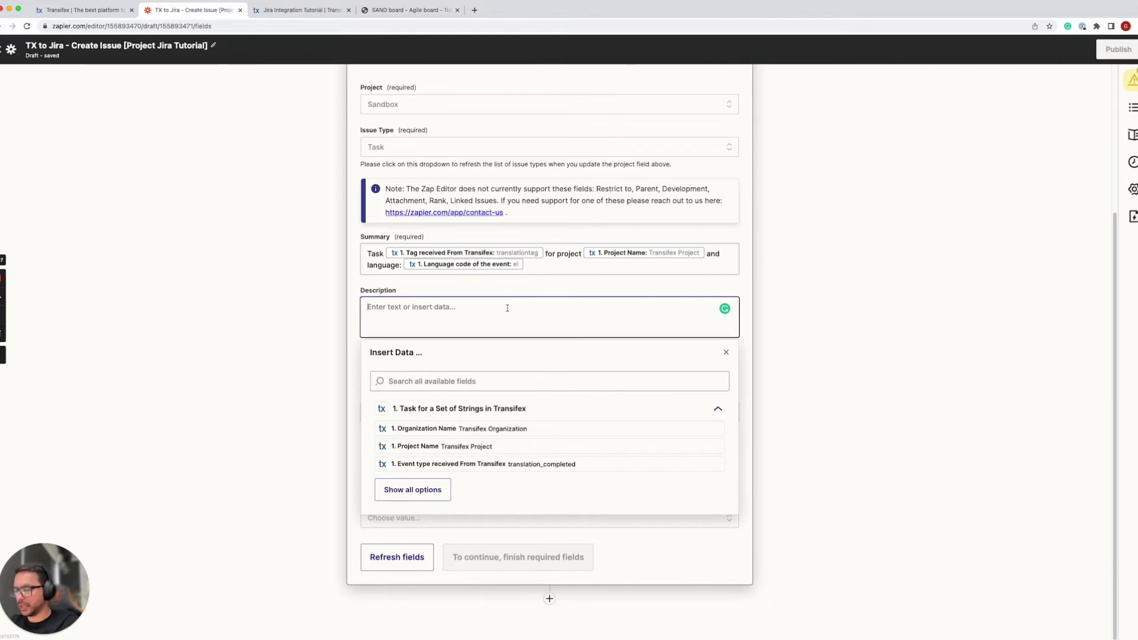
text(Please translate the fo)
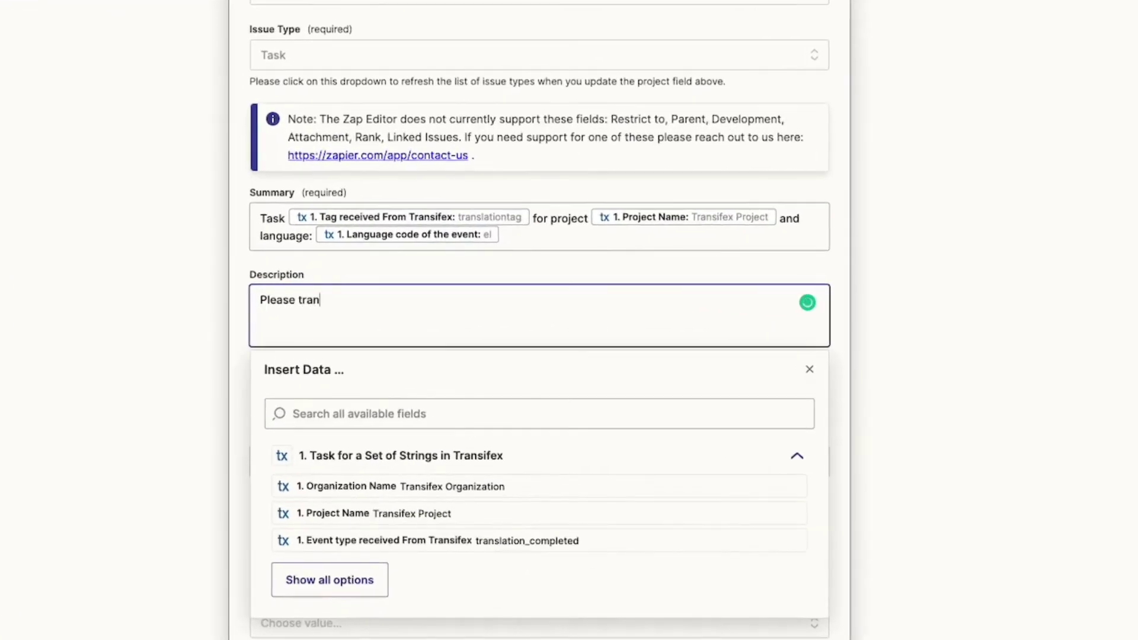
text(owing strings:)
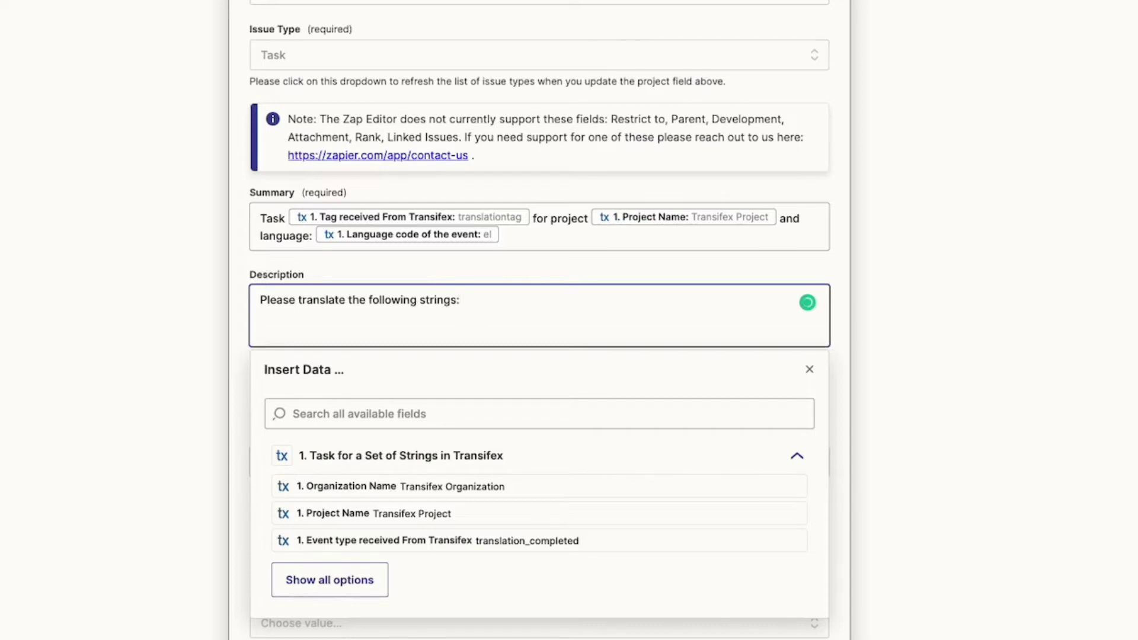
key(Return)
click(347, 583)
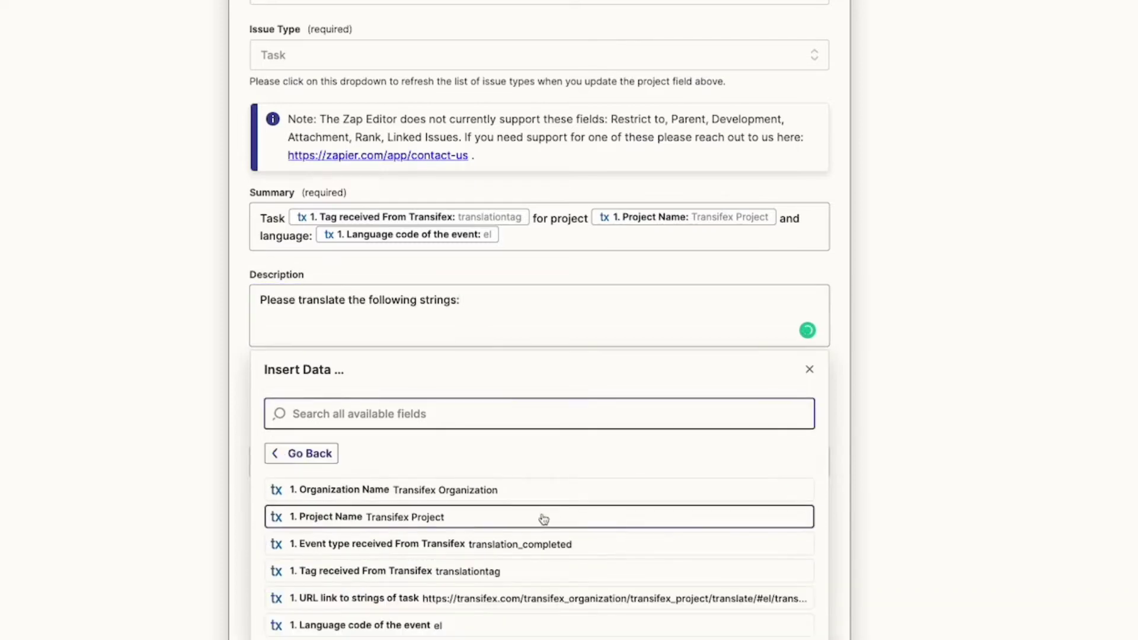
click(483, 551)
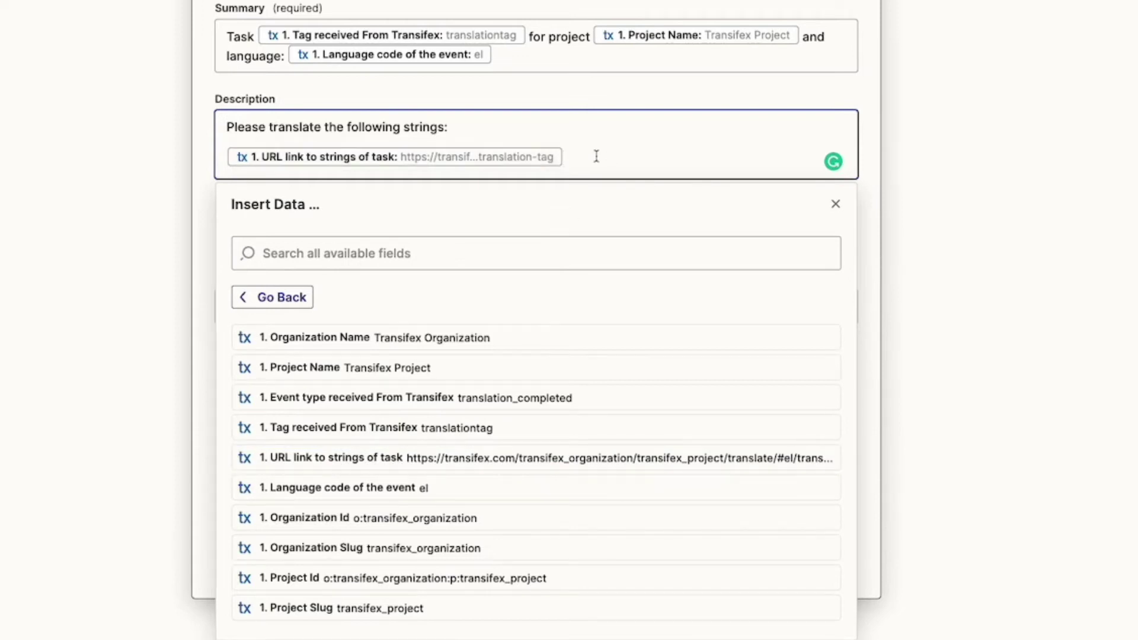
click(944, 277)
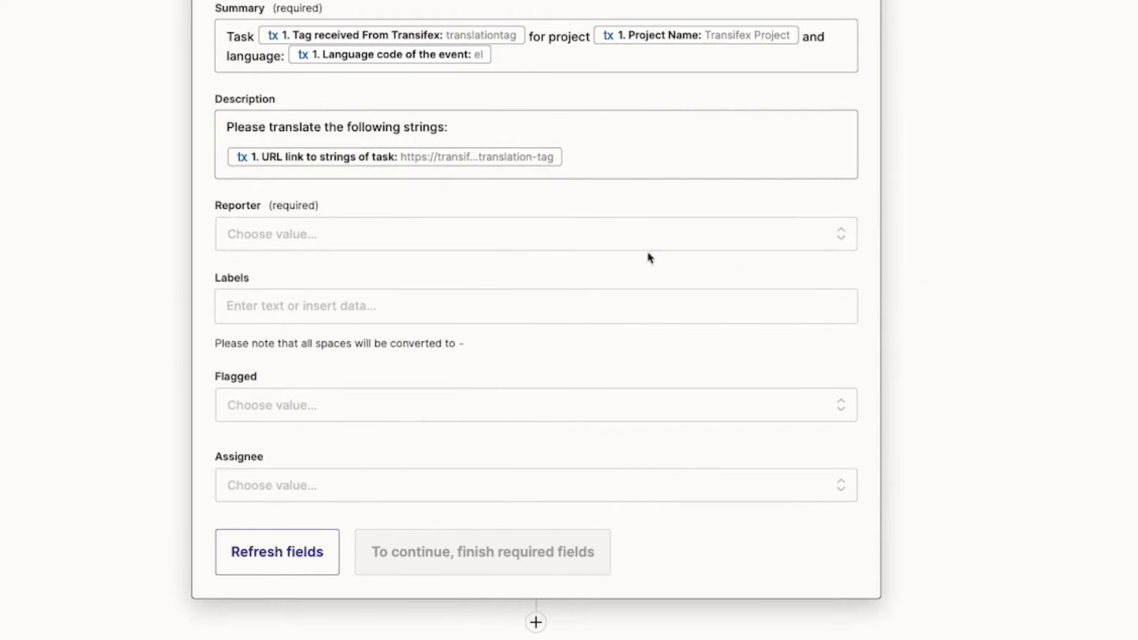
Search for the reporter by first name and set that person as the issue's reporter.
click(465, 247)
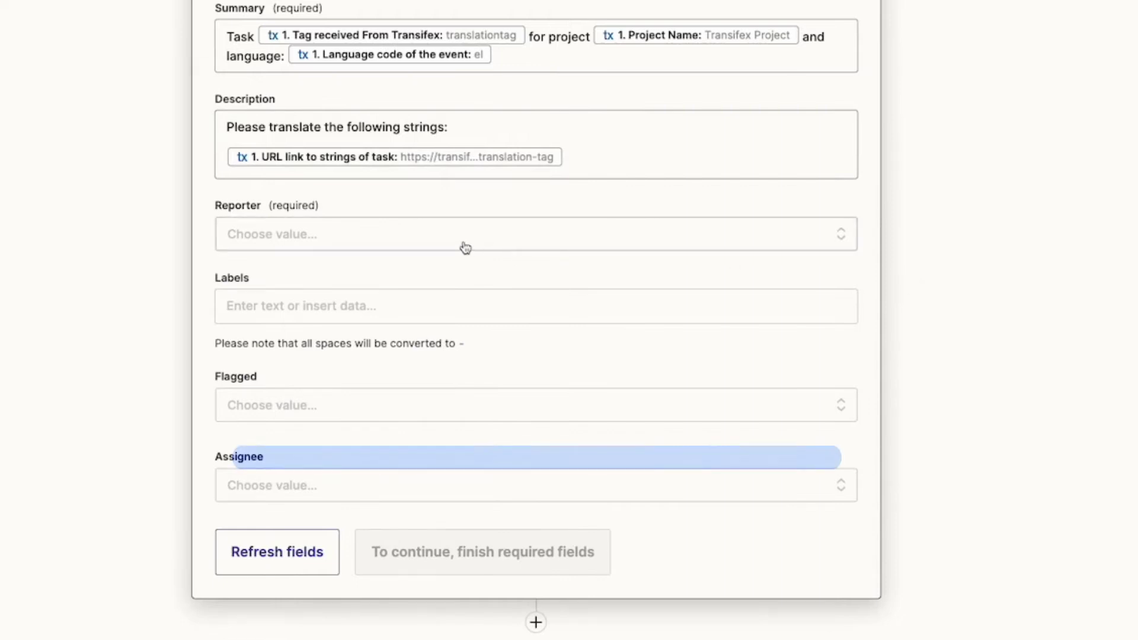
text(gregor)
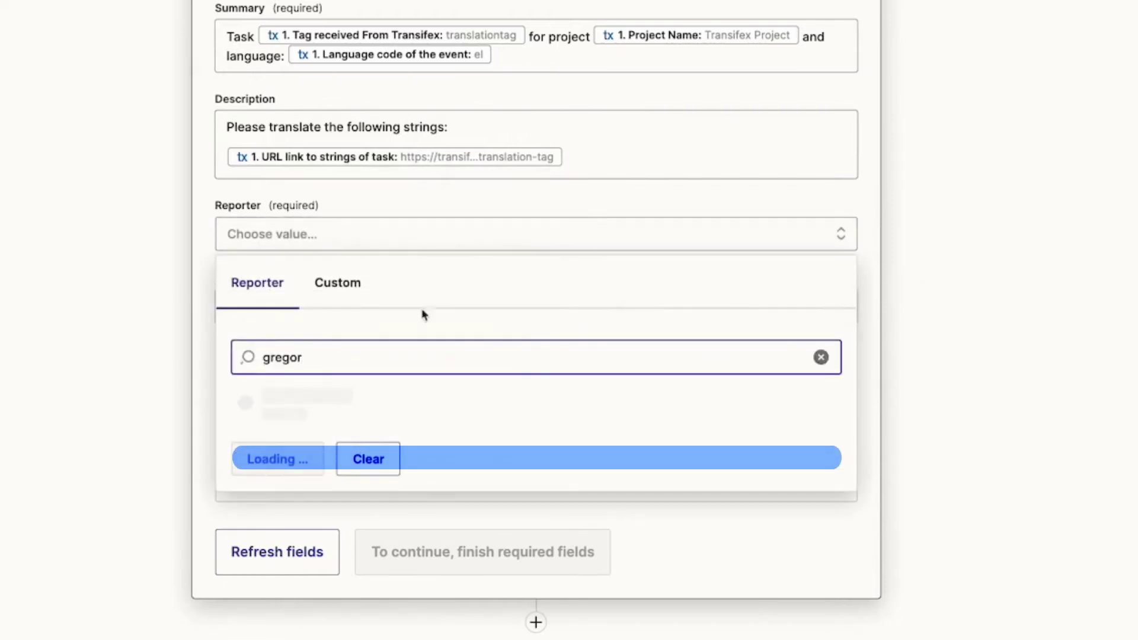
click(300, 407)
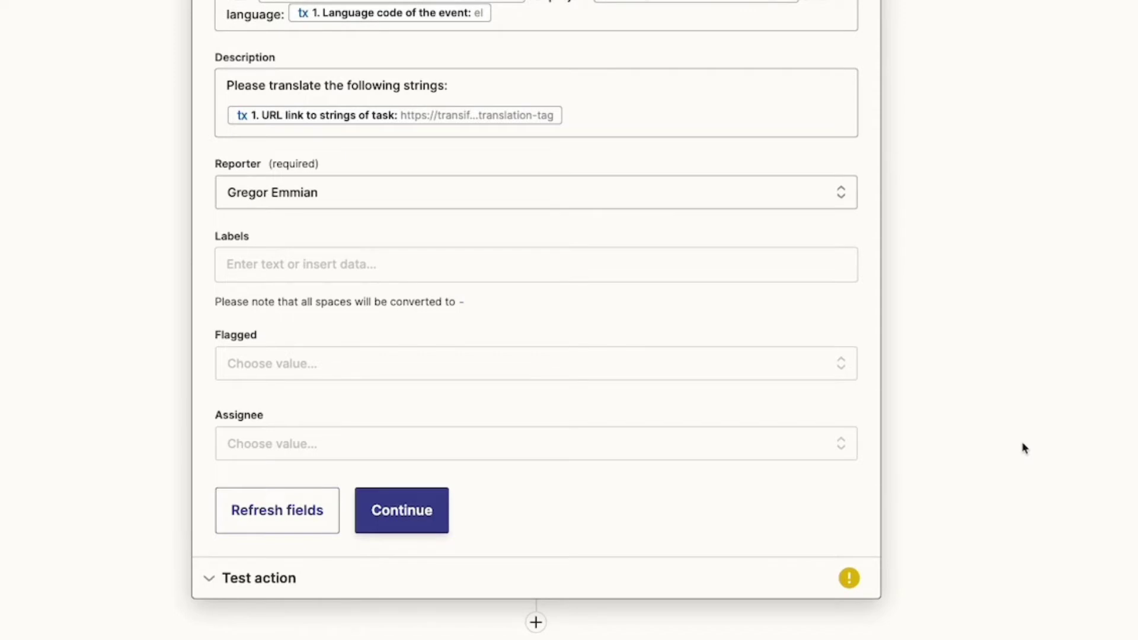
click(721, 446)
text(greg)
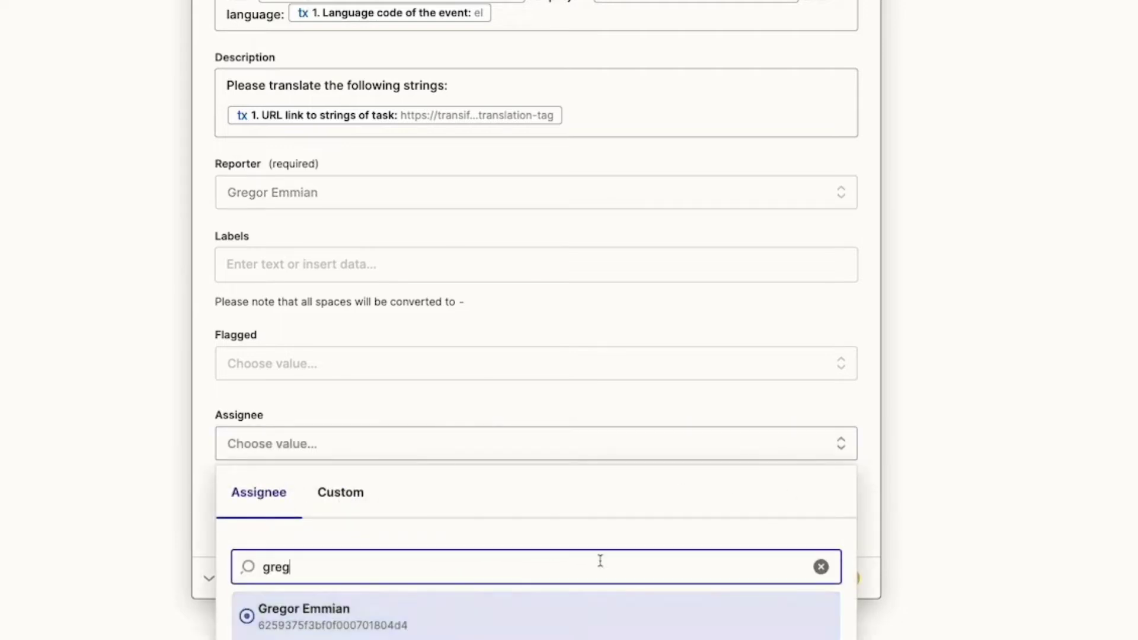
scroll(988, 474, down, 1)
click(821, 505)
click(1064, 429)
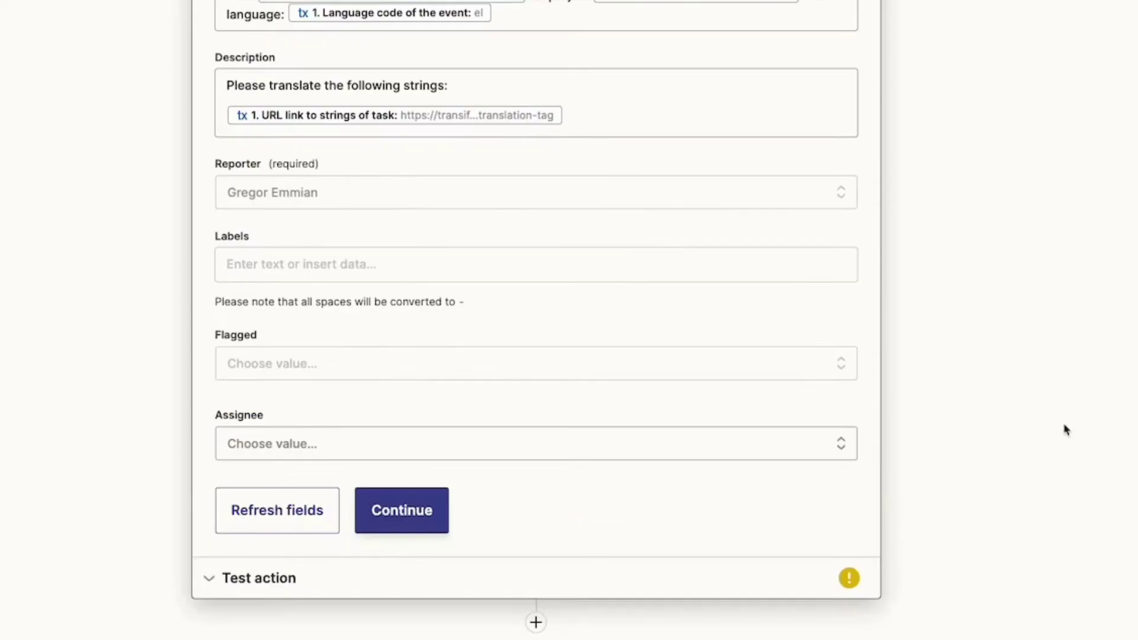
Test the Jira action by sending a sample issue, and publish and turn on the Zap.
click(424, 529)
click(483, 576)
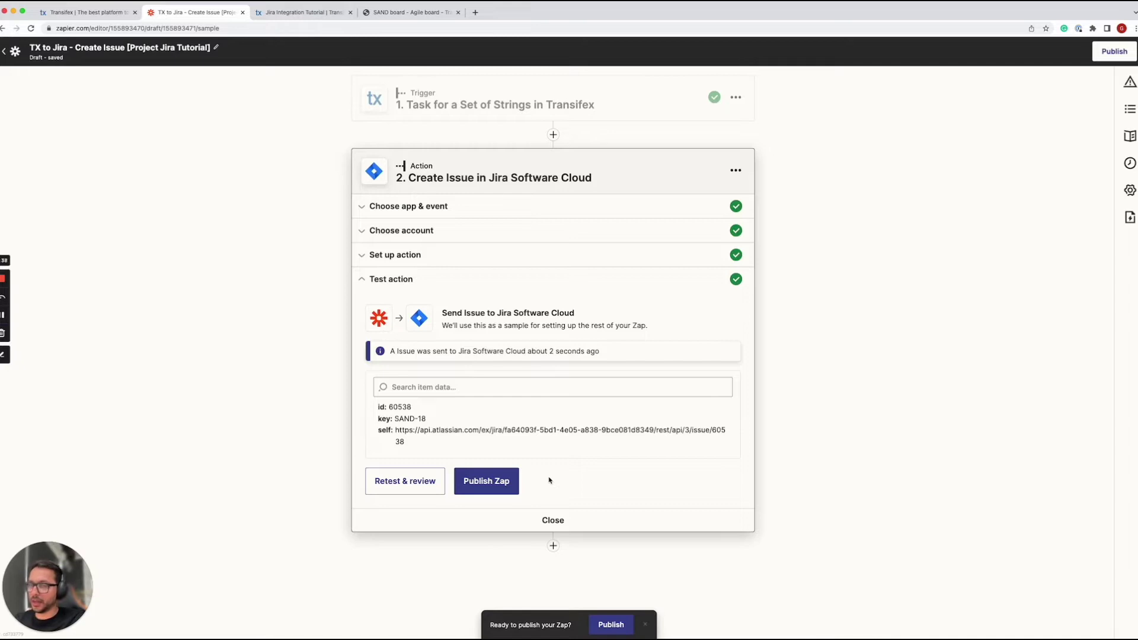
click(509, 486)
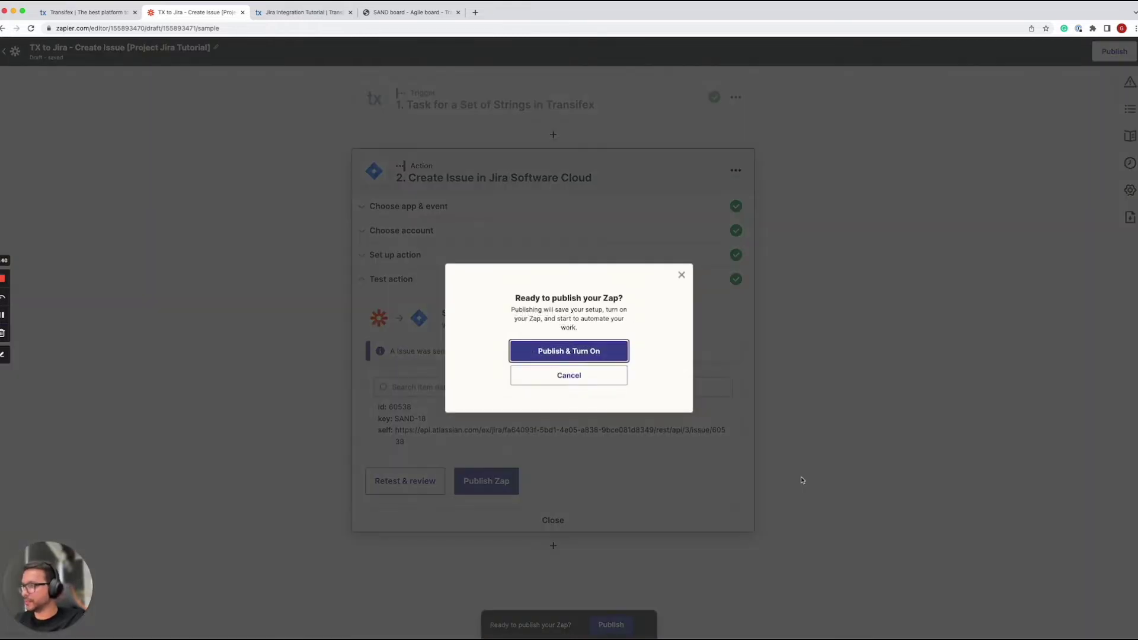
click(578, 355)
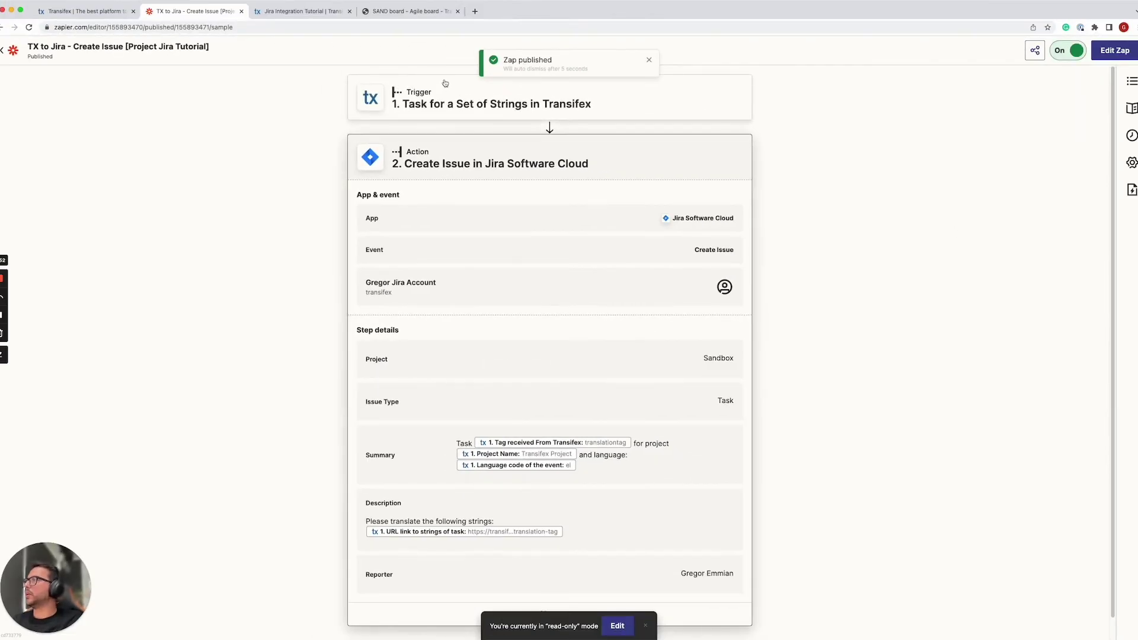
Switch to Transifex and select the strings "You no longer need to manually follow up with your tasks", "Accelerate your project" and "Automate Status Updates".
click(316, 16)
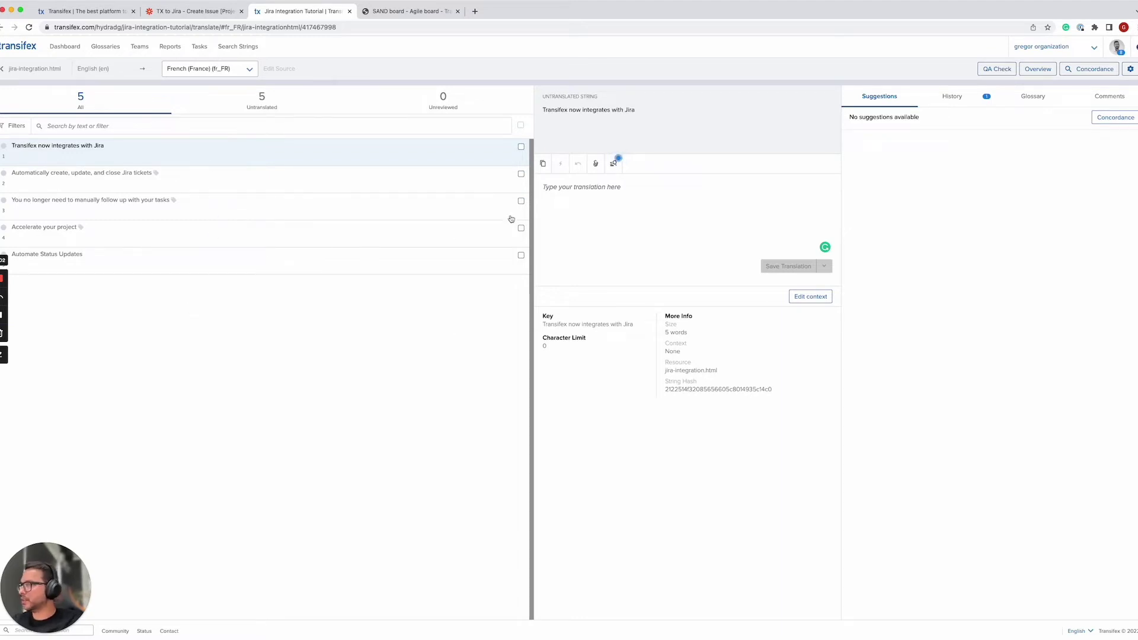
click(521, 201)
click(521, 229)
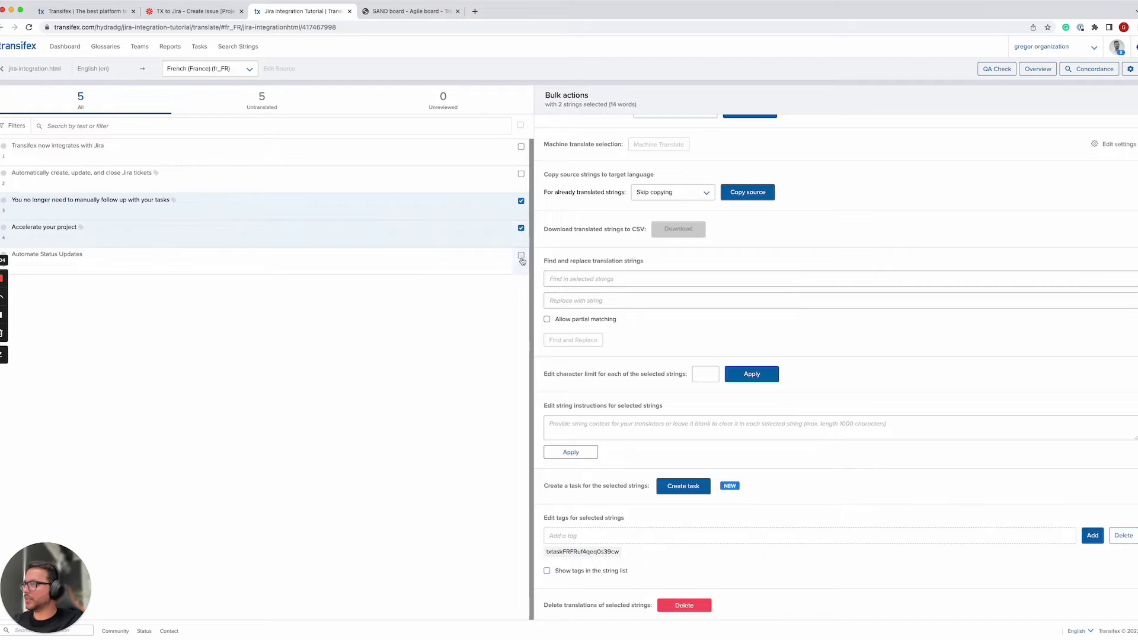
click(521, 255)
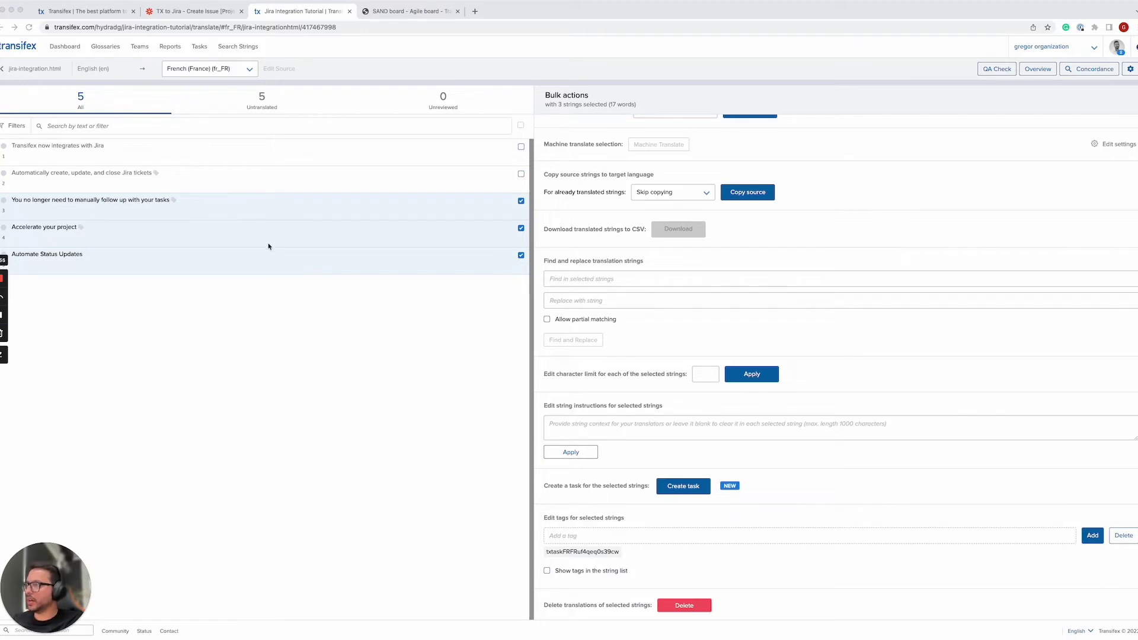
scroll(601, 227, up, 1)
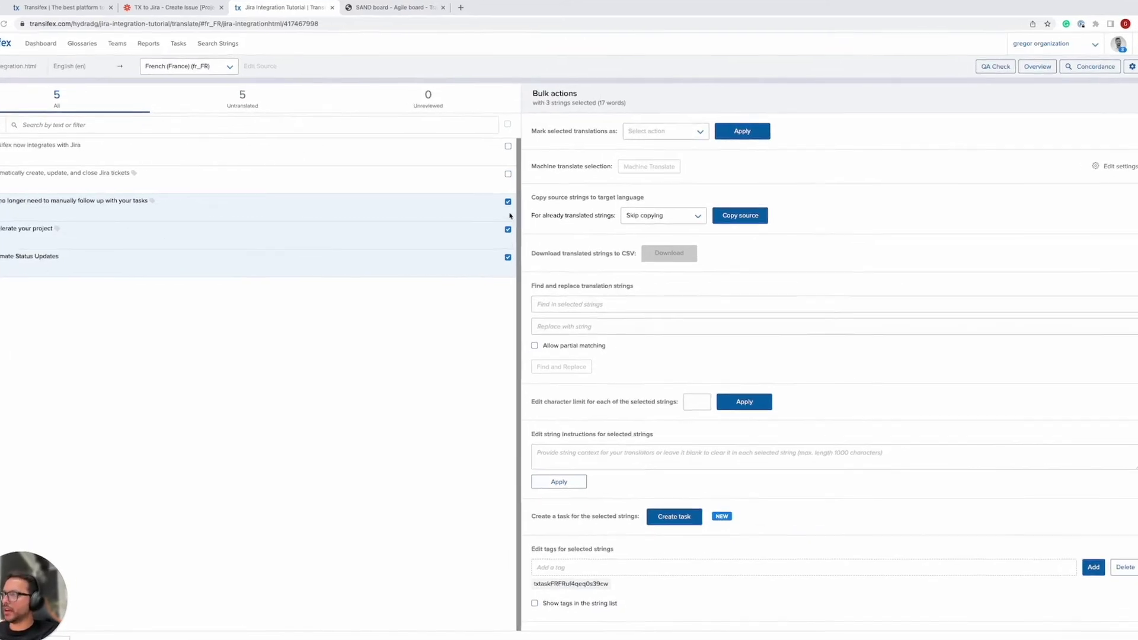
Create a task for the three selected French strings.
scroll(477, 287, down, 5)
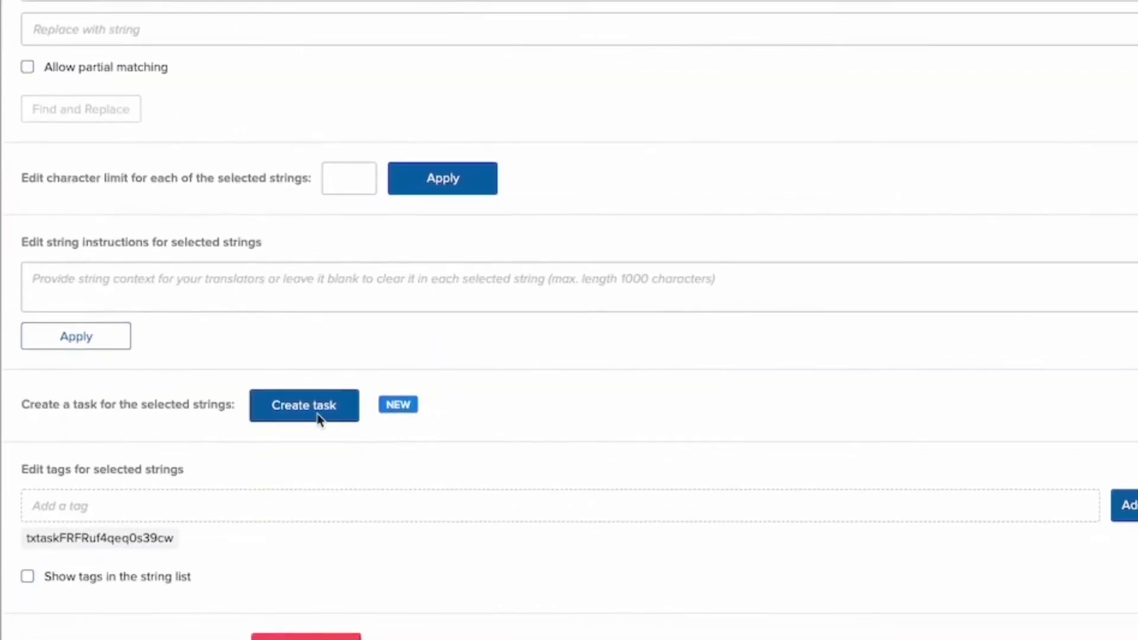
click(305, 419)
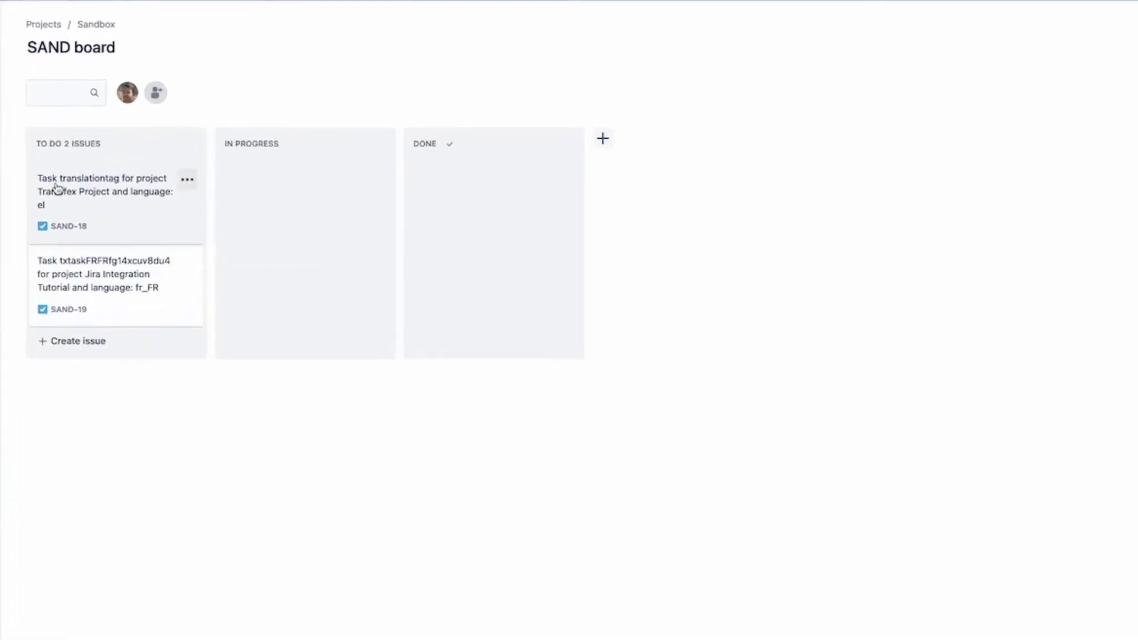
Switch to Jira and permanently delete the sample issue SAND-18 from the SAND board.
click(188, 186)
click(143, 291)
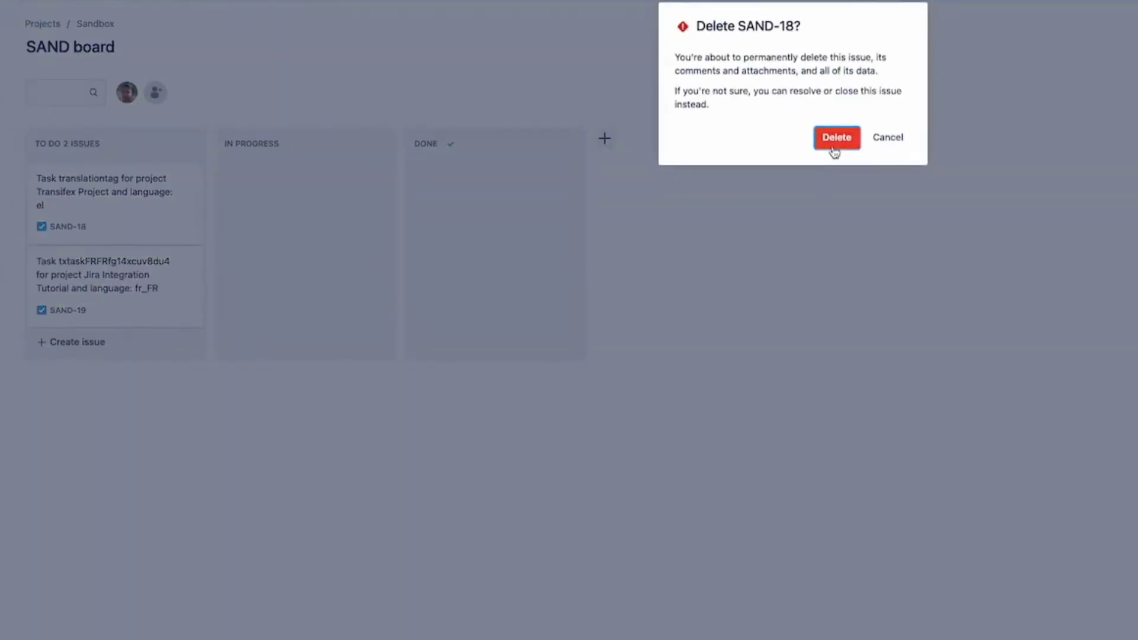
click(835, 145)
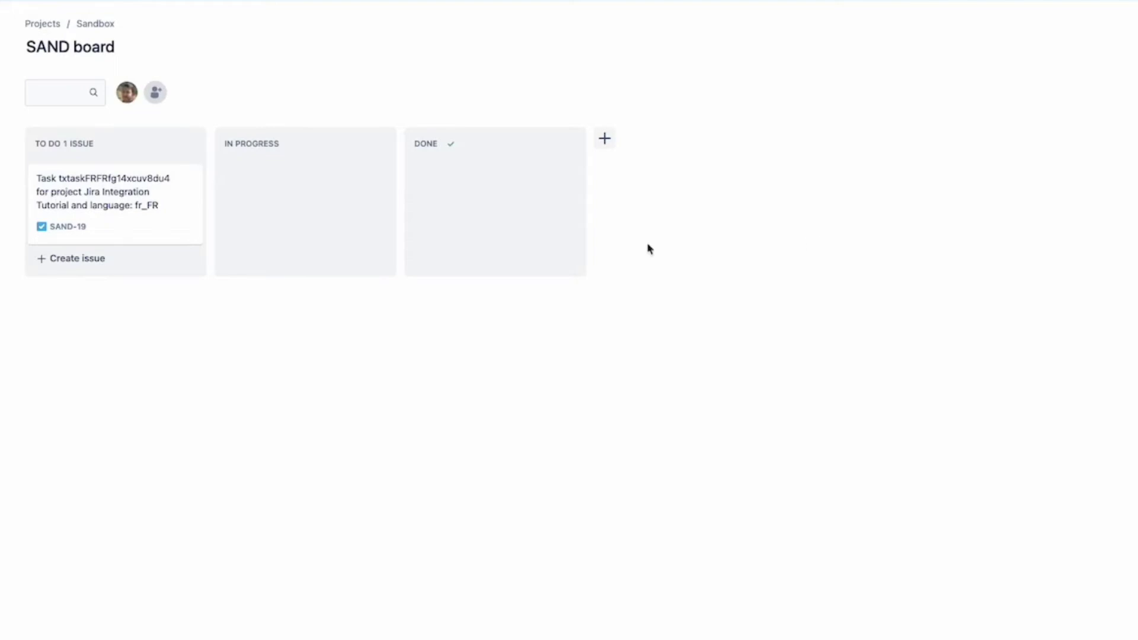
Open issue SAND-19 on the board, assign it to the signed-in user and close it.
click(143, 212)
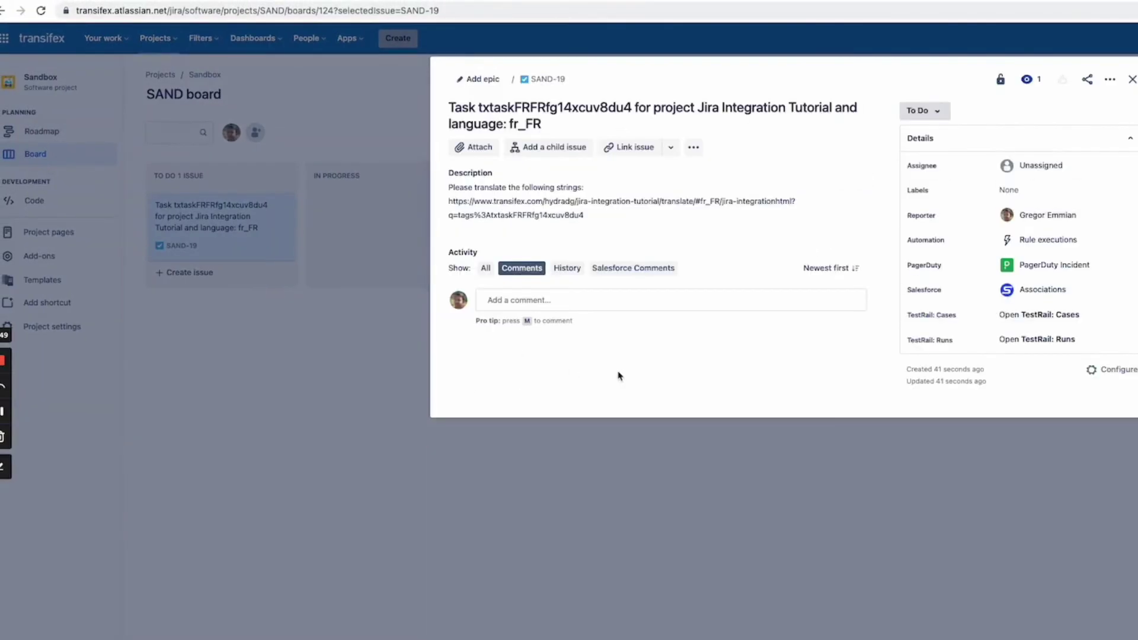
click(1064, 170)
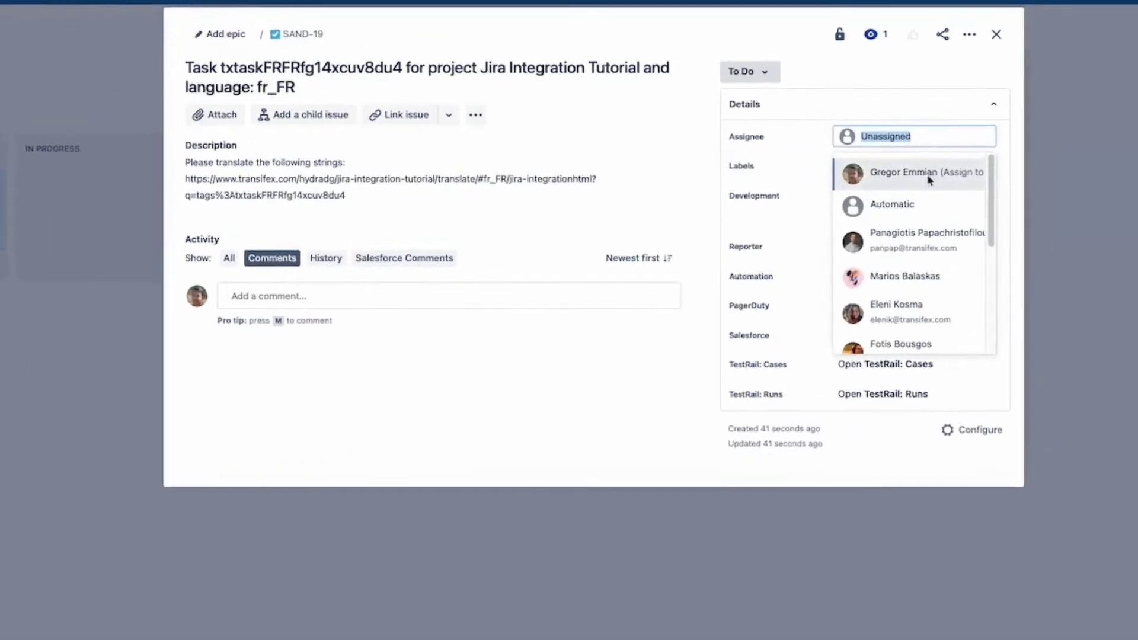
click(1049, 193)
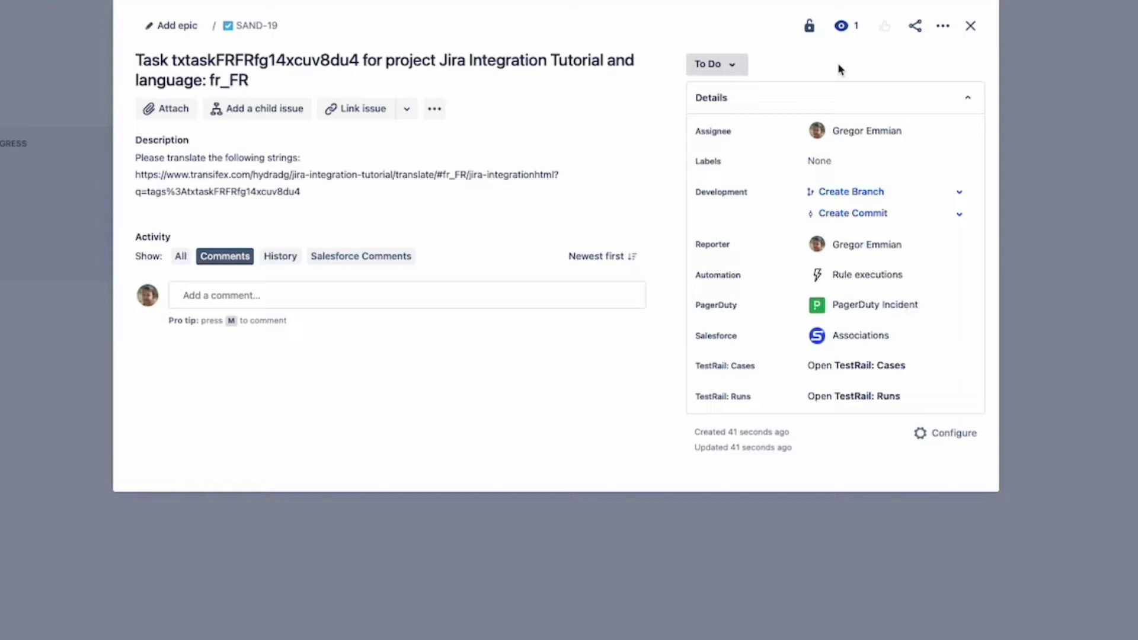
click(567, 579)
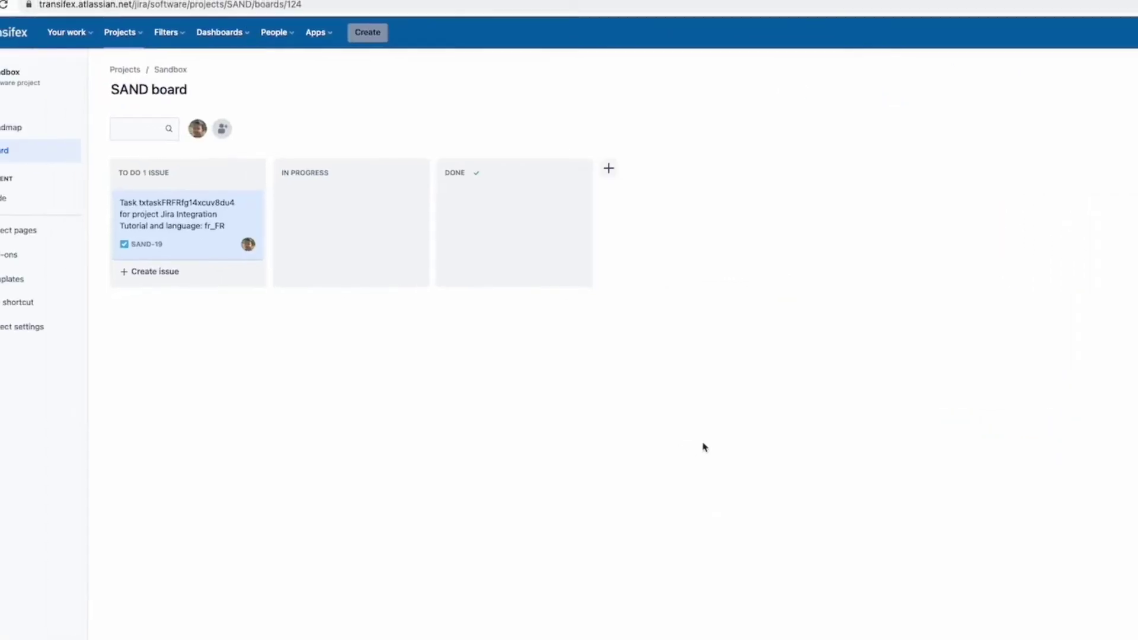
Reopen issue SAND-19, copy the strings link from its description and load it in a new browser tab.
mouse_move(190, 217)
mouse_down()
mouse_move(218, 224)
mouse_move(190, 214)
mouse_up()
click(185, 213)
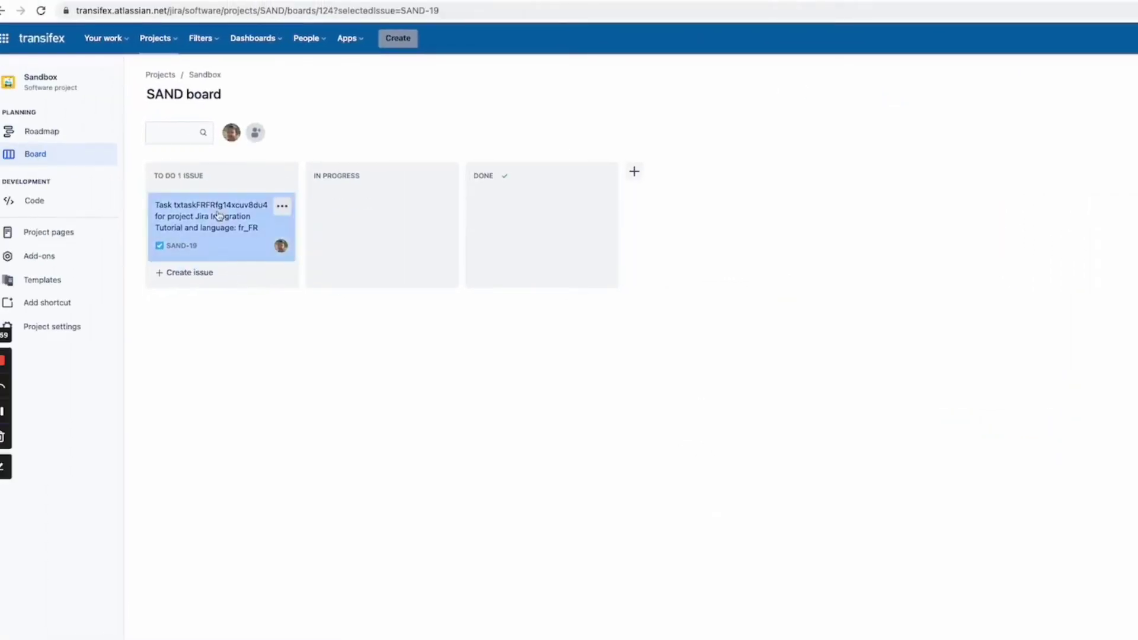
drag(601, 215, 446, 202)
key(super+c)
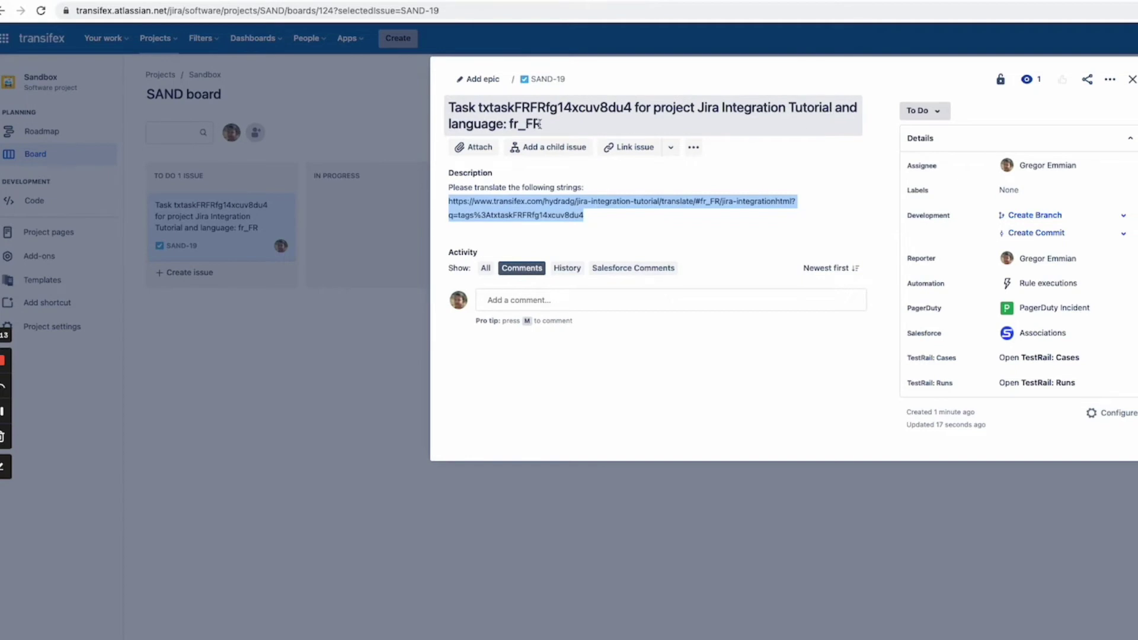
click(434, 12)
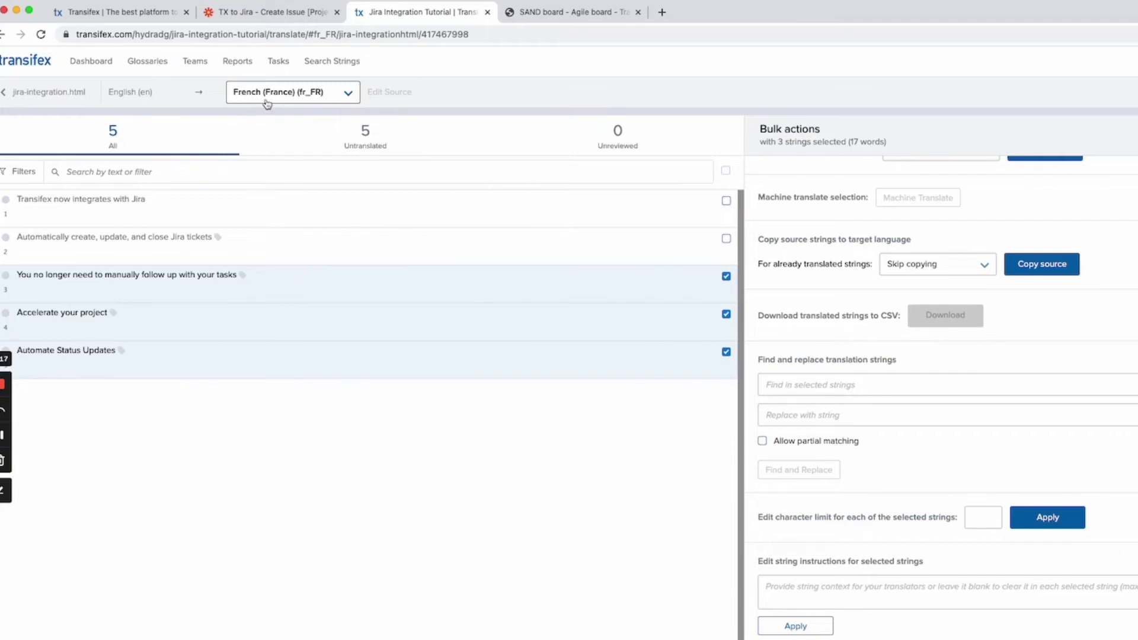
click(551, 13)
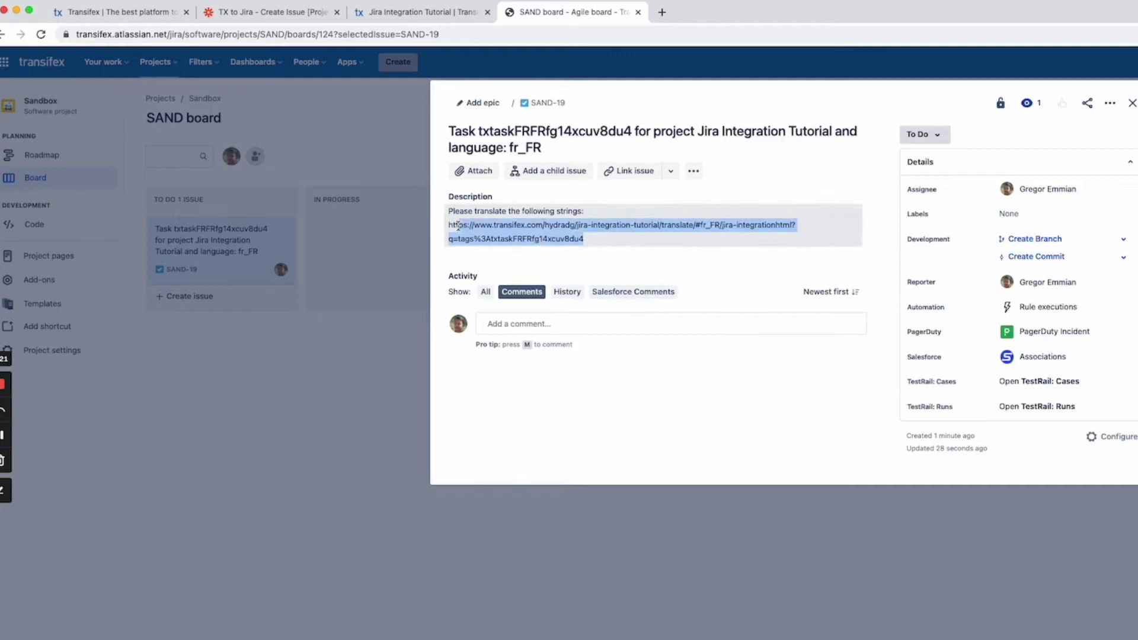
click(662, 12)
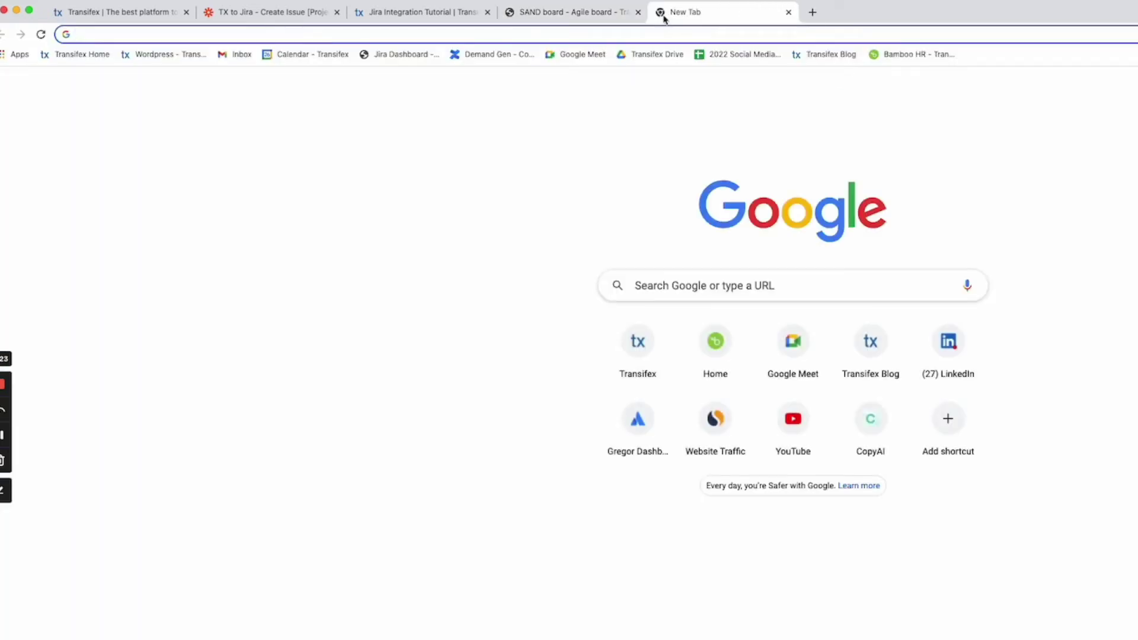
key(super+v)
key(Return)
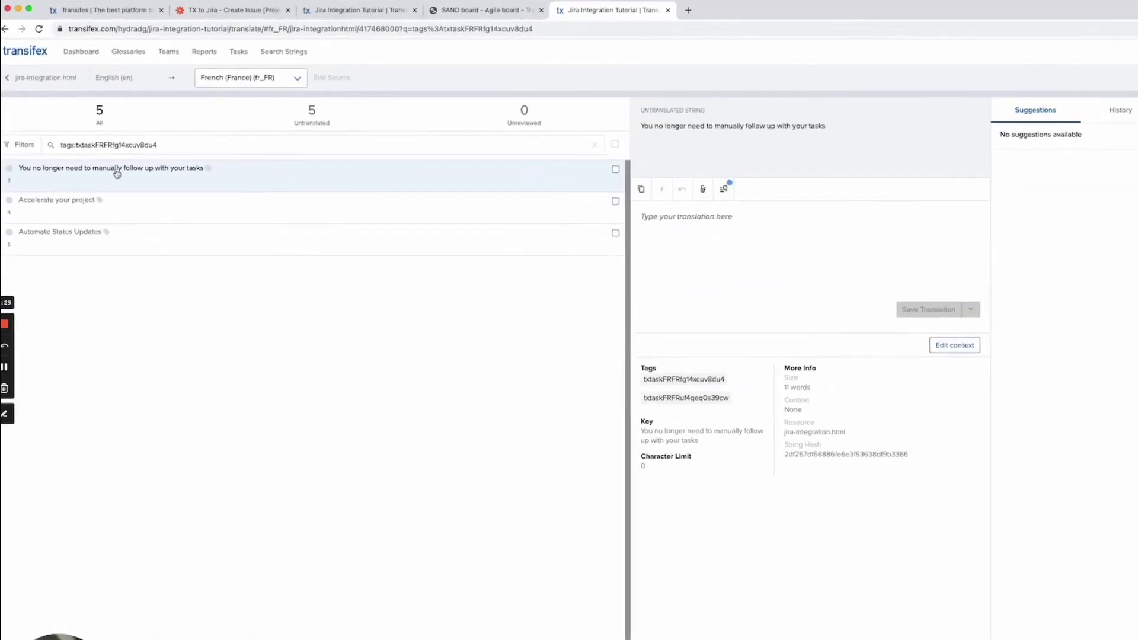
Save "demo translate" as the French translation of "You no longer need to manually follow up with your tasks".
click(737, 233)
text(demo translate)
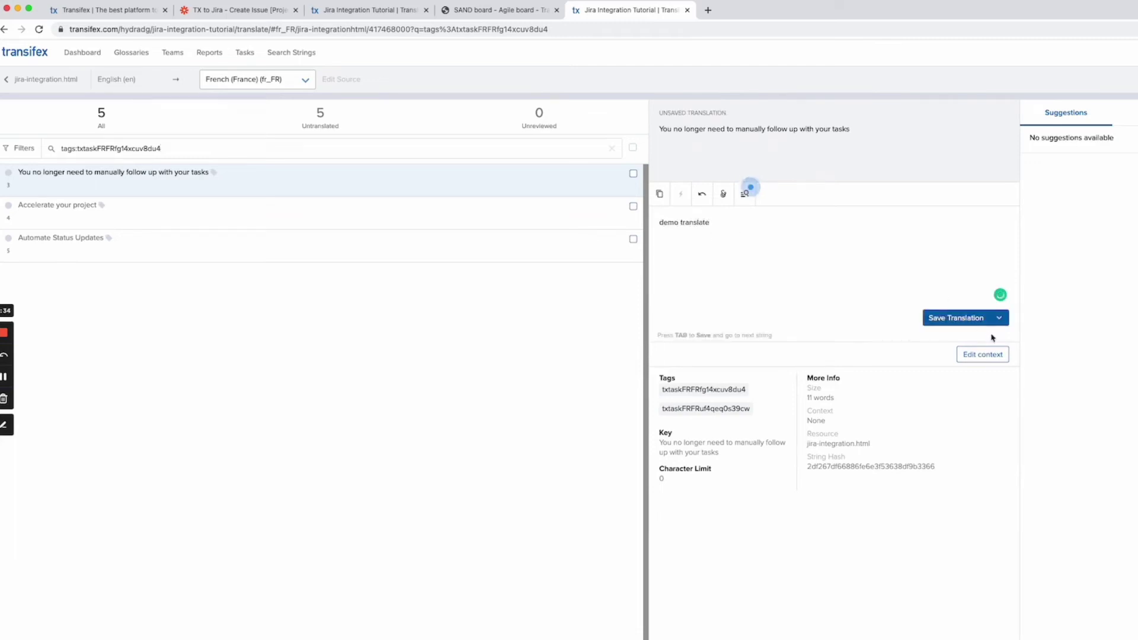
click(954, 315)
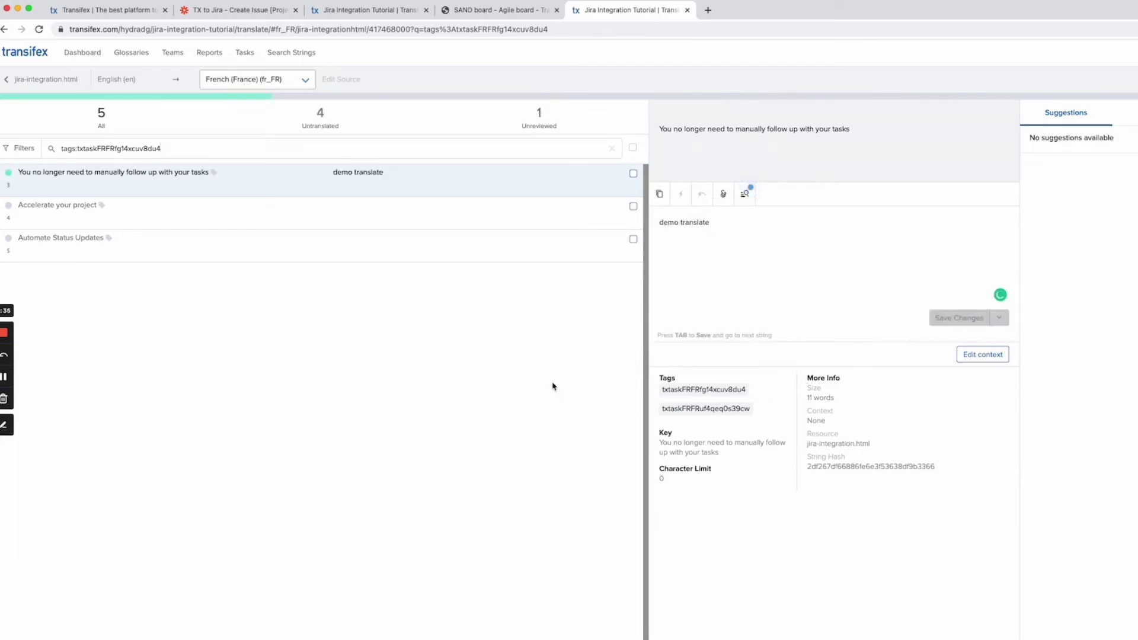
Save "demo translation 2" as the French translation of "Accelerate your project".
click(265, 217)
click(820, 237)
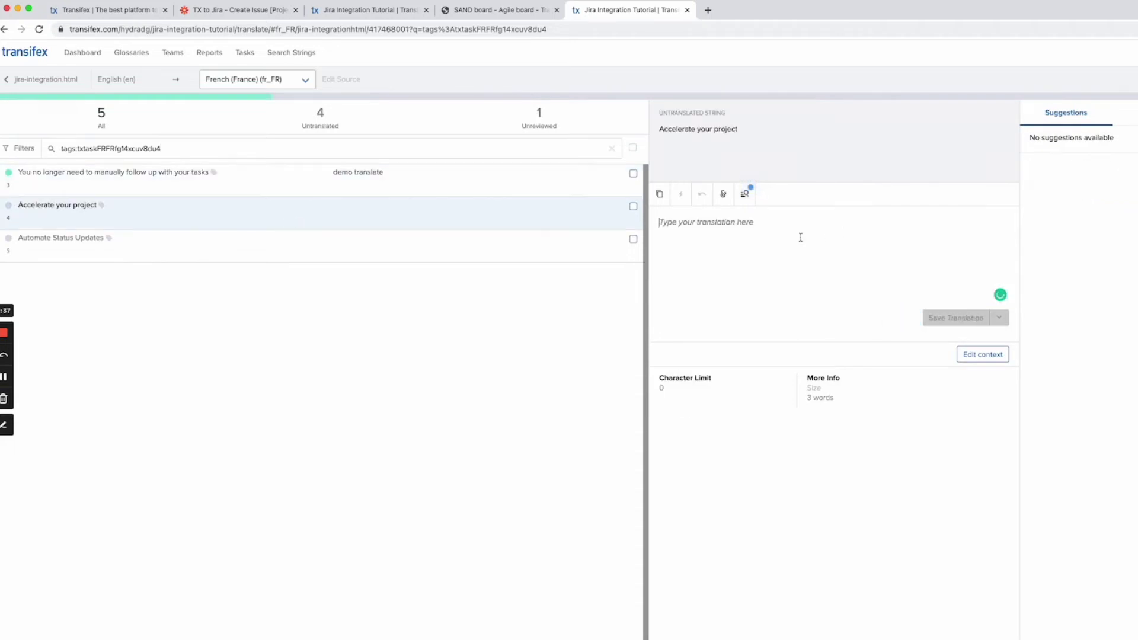
text(demo translation)
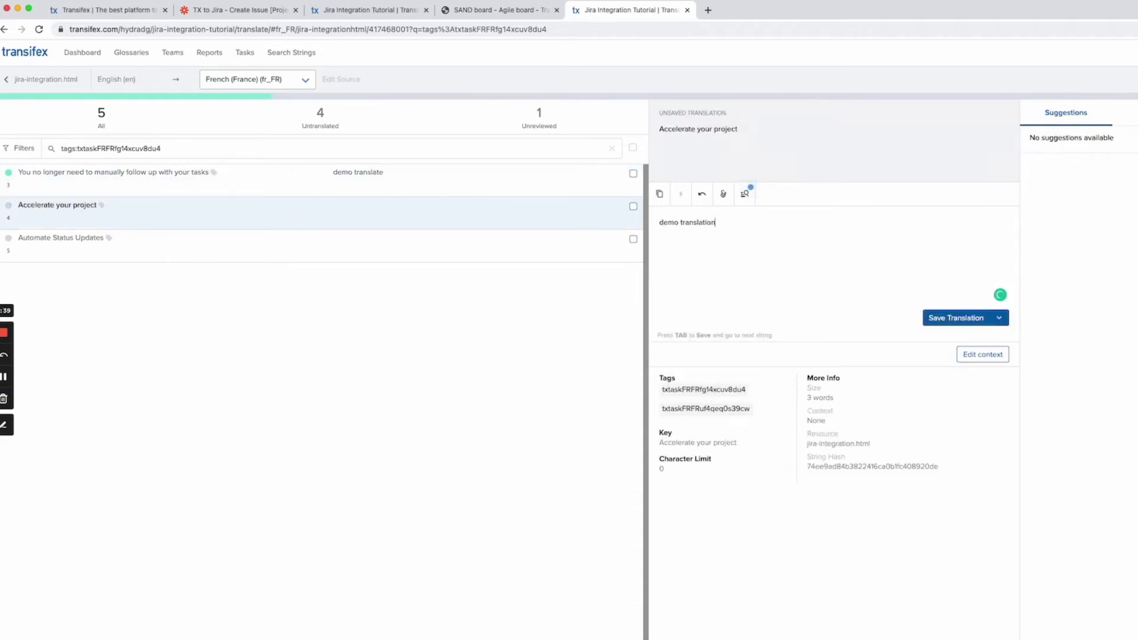
text( 2)
click(954, 318)
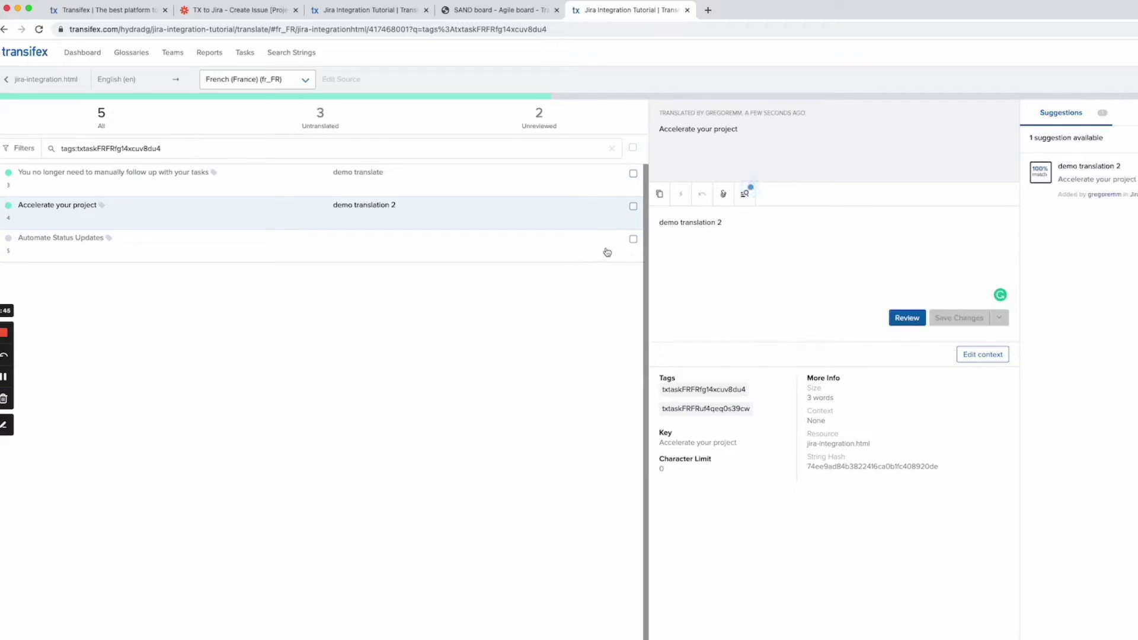
Switch to the Zapier draft "TX to Jira - Update Issue" and set its trigger to the latest Transifex app's "Task for a Set of Strings" event.
click(354, 12)
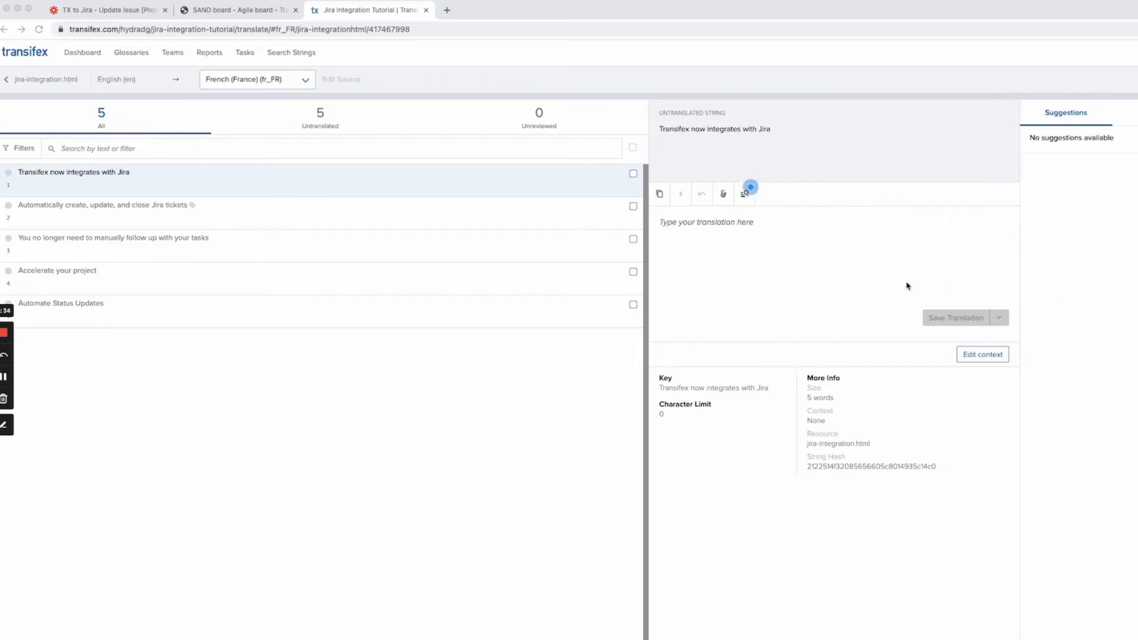
click(128, 12)
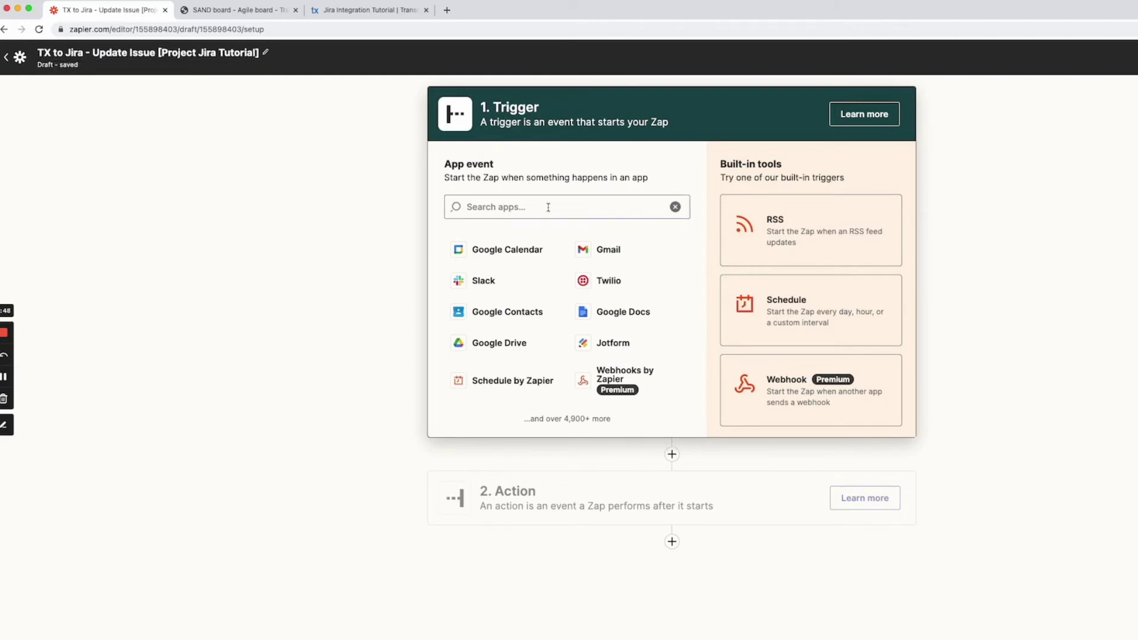
click(409, 154)
text(transifex)
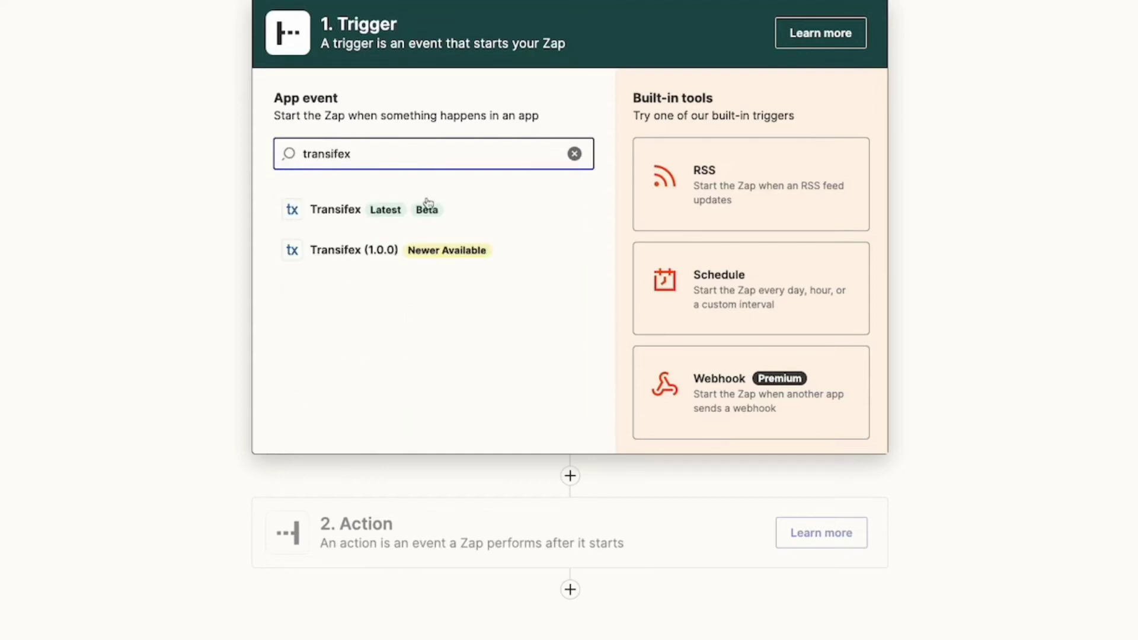
click(428, 203)
click(490, 214)
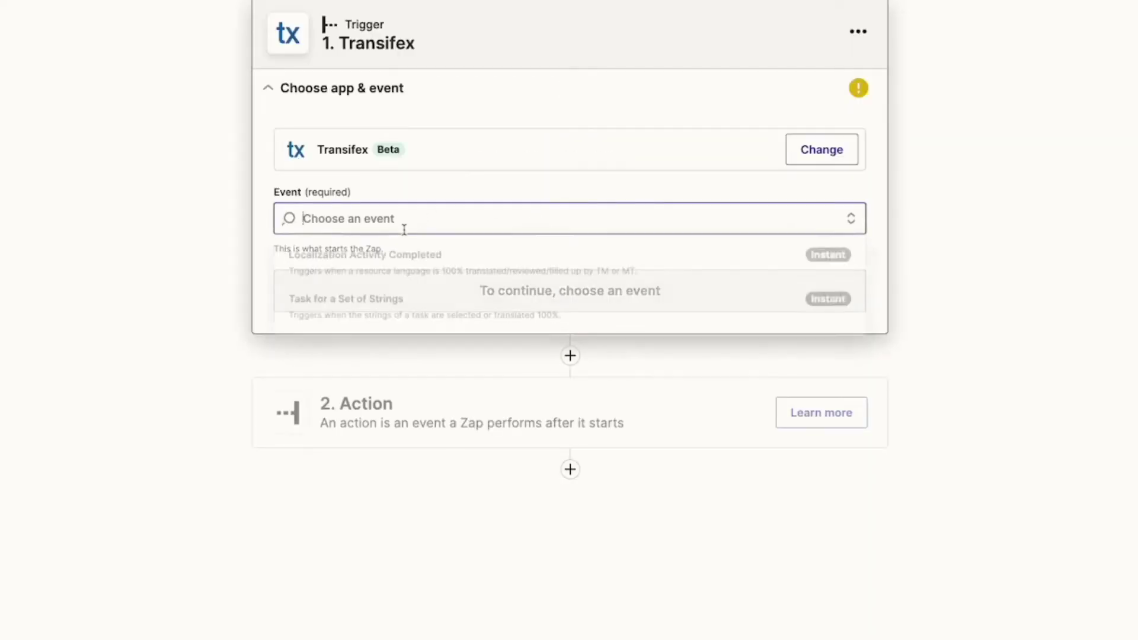
click(369, 323)
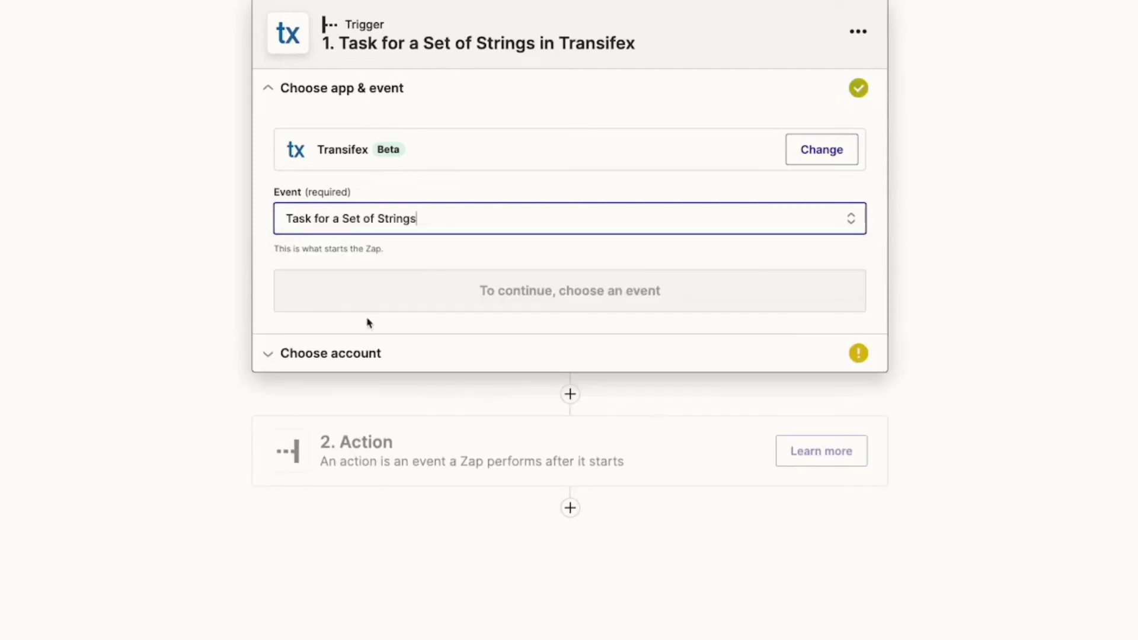
click(663, 300)
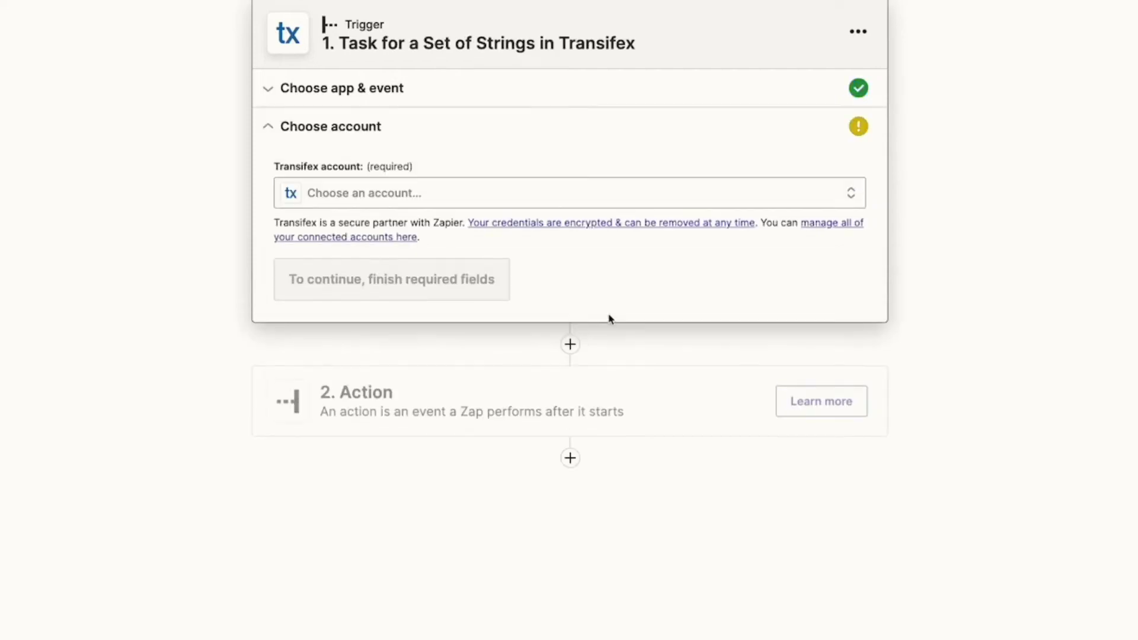
Connect the trigger to the Transifex #2 account and continue to the trigger setup.
click(388, 211)
click(384, 316)
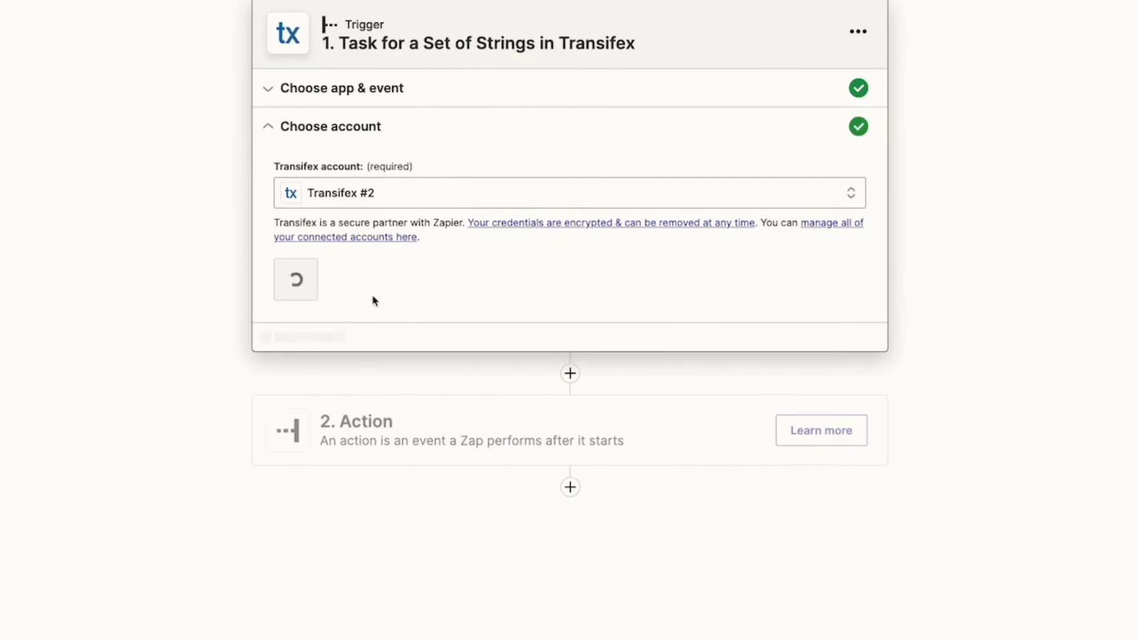
click(355, 290)
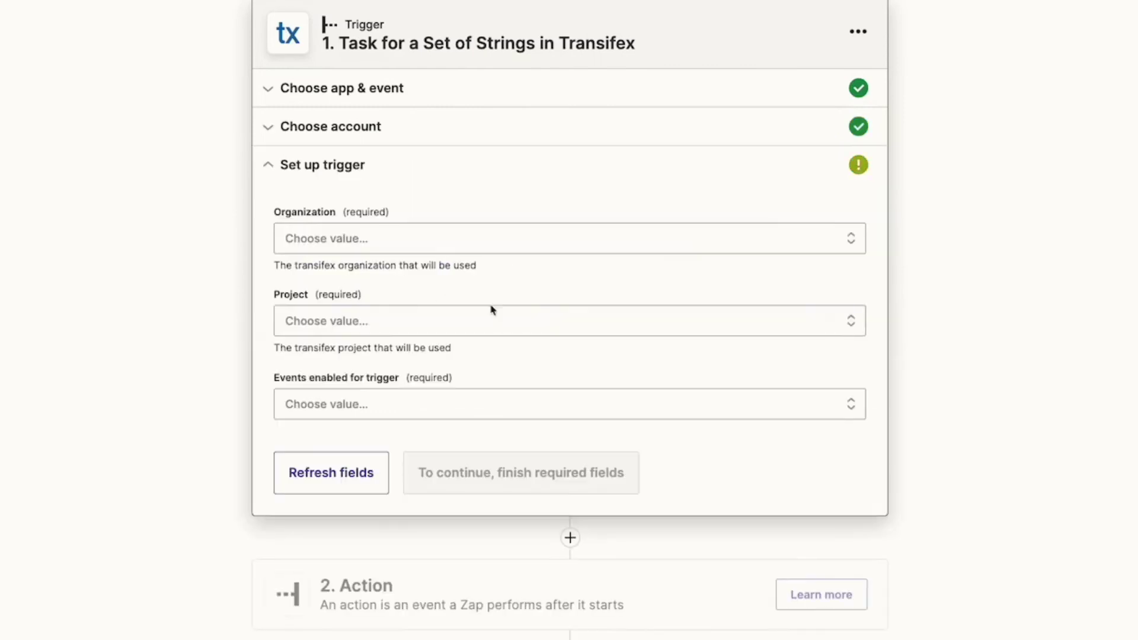
Set up the trigger with the personal organization, the Jira Integration Tutorial project and the event "Triggers when the strings of a task are 100% translated".
click(384, 245)
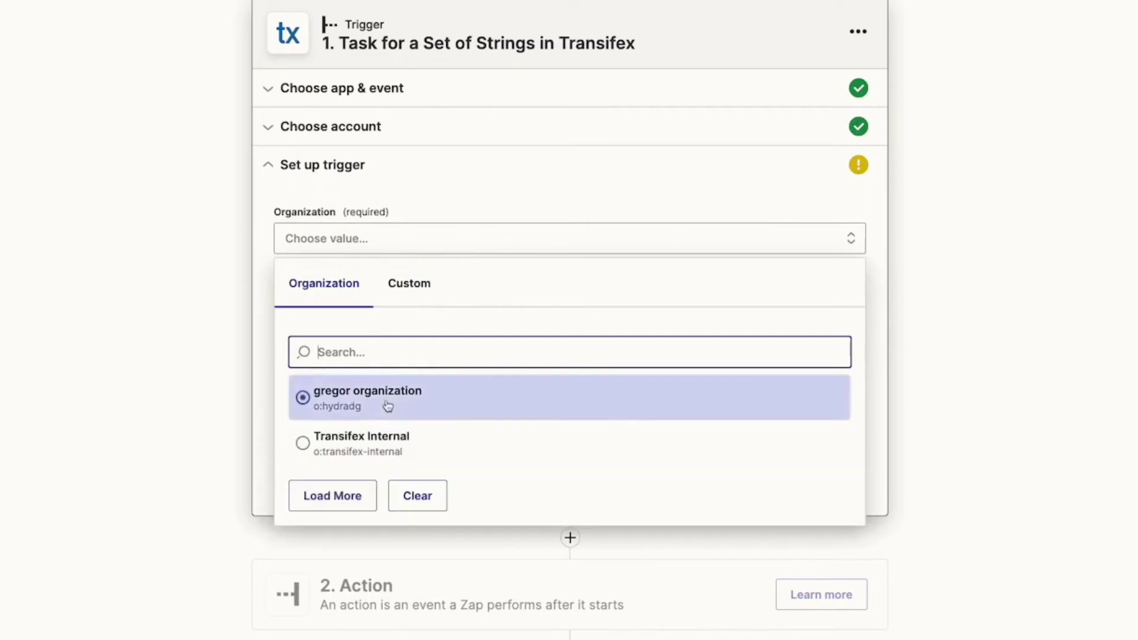
click(388, 399)
click(343, 323)
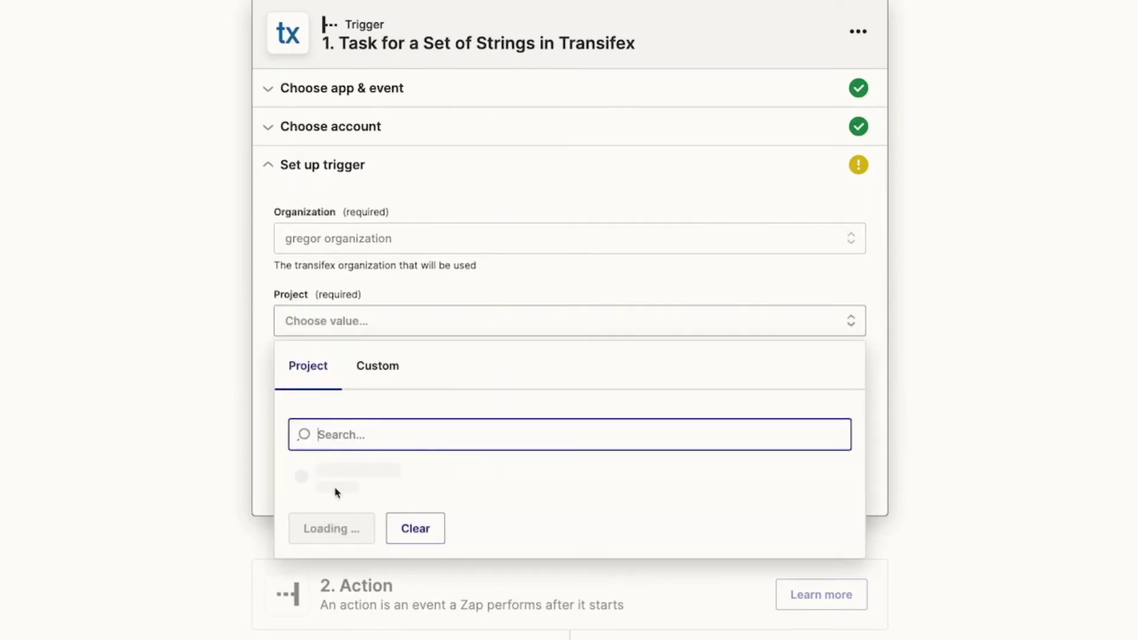
click(330, 487)
click(374, 406)
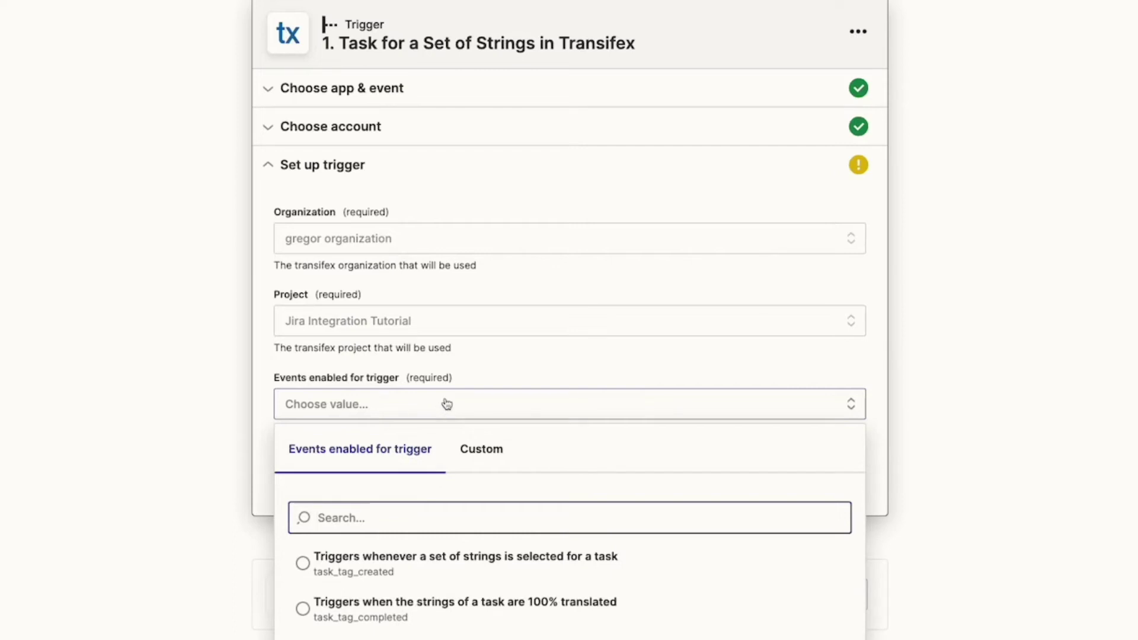
click(559, 630)
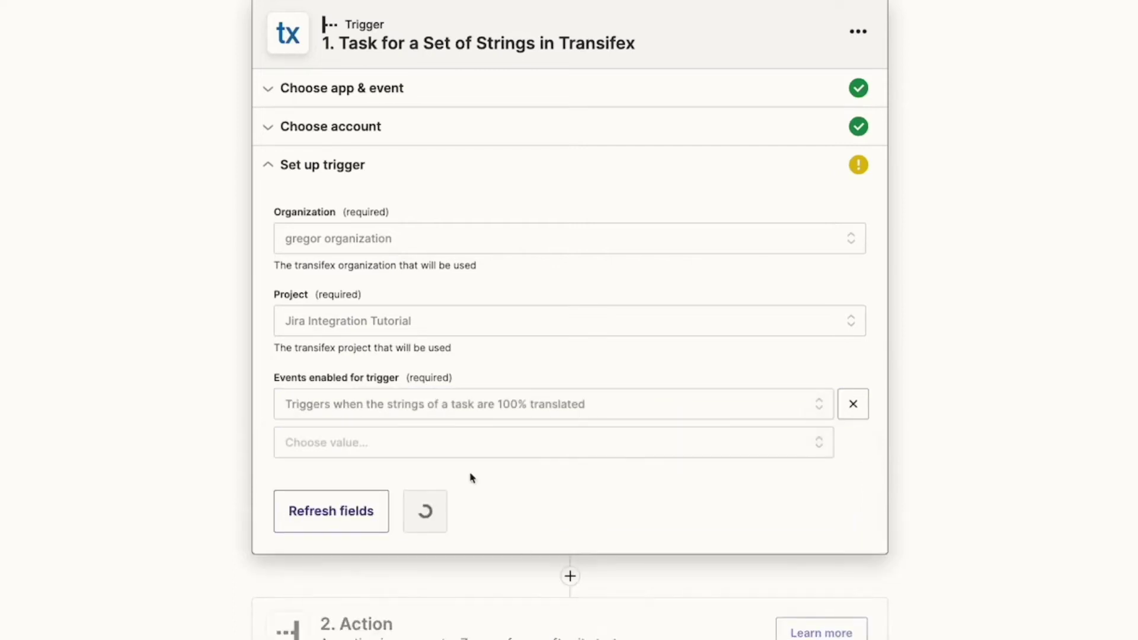
click(439, 512)
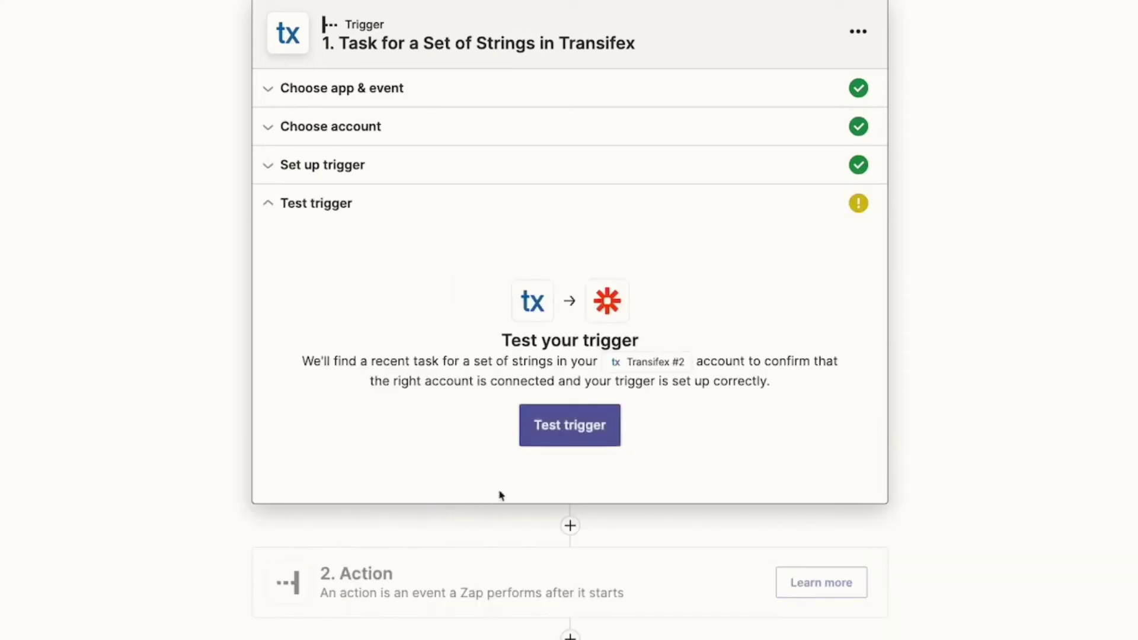
Test the trigger, continue to the action, and reopen the trigger's test section to examine the sample task data.
click(560, 425)
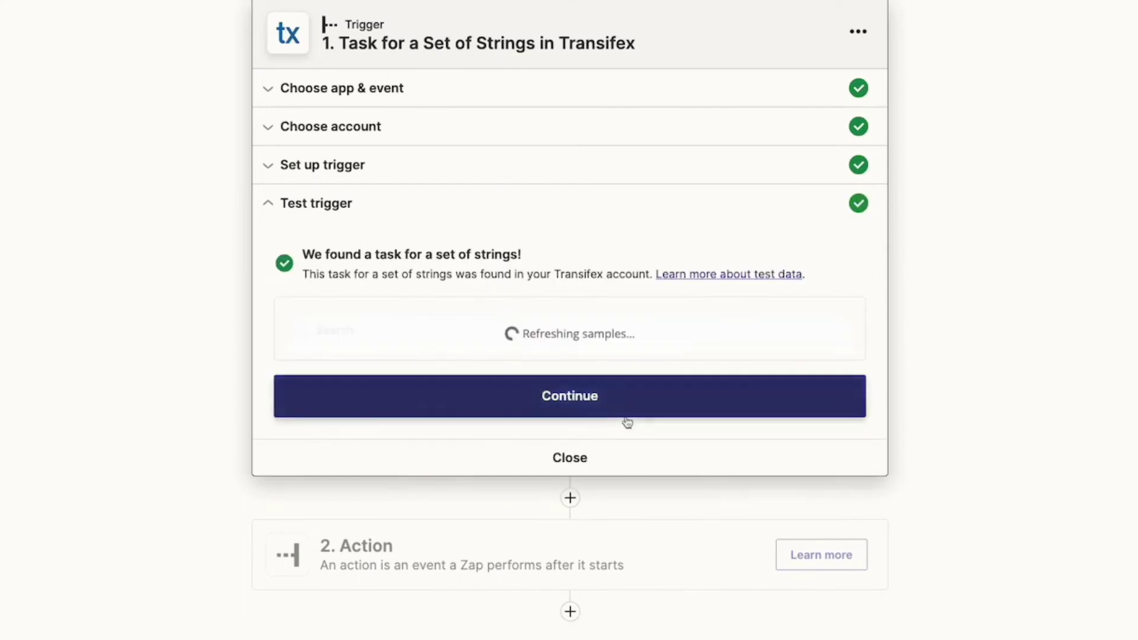
click(587, 629)
click(488, 625)
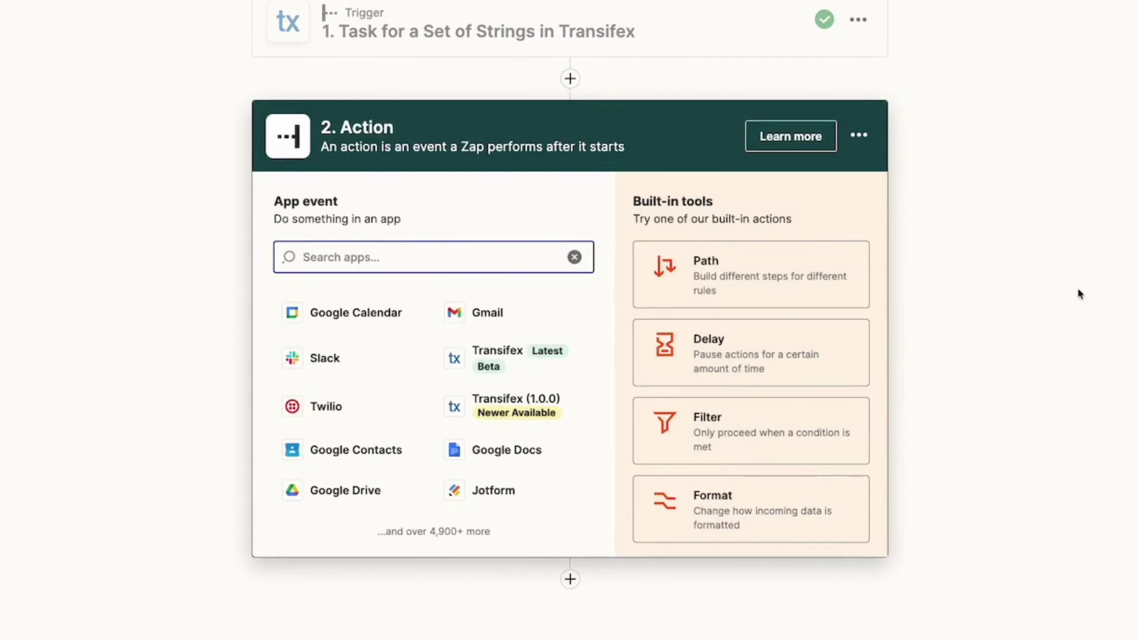
click(605, 43)
click(457, 424)
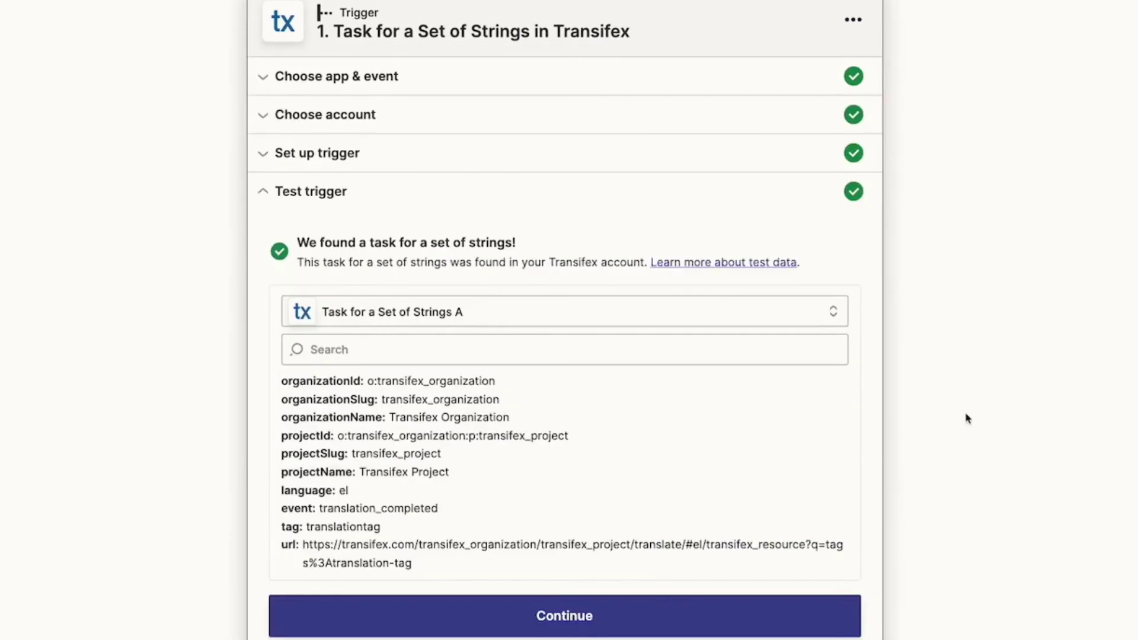
Continue to the action step and choose Jira Software Cloud with the "Find Issue" event.
click(515, 599)
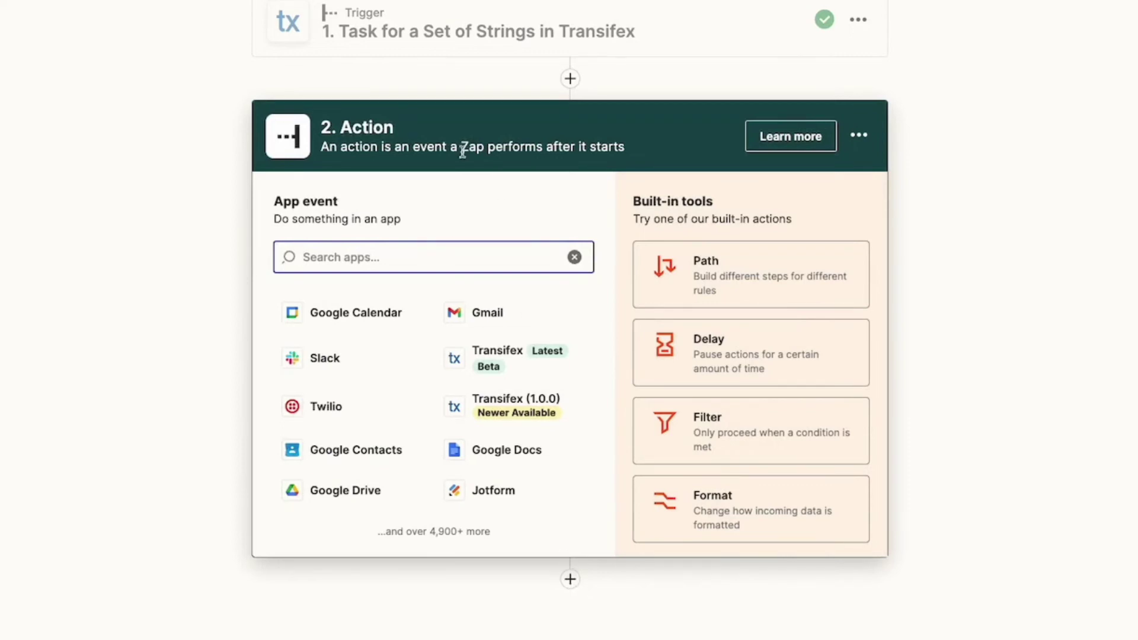
text(jira)
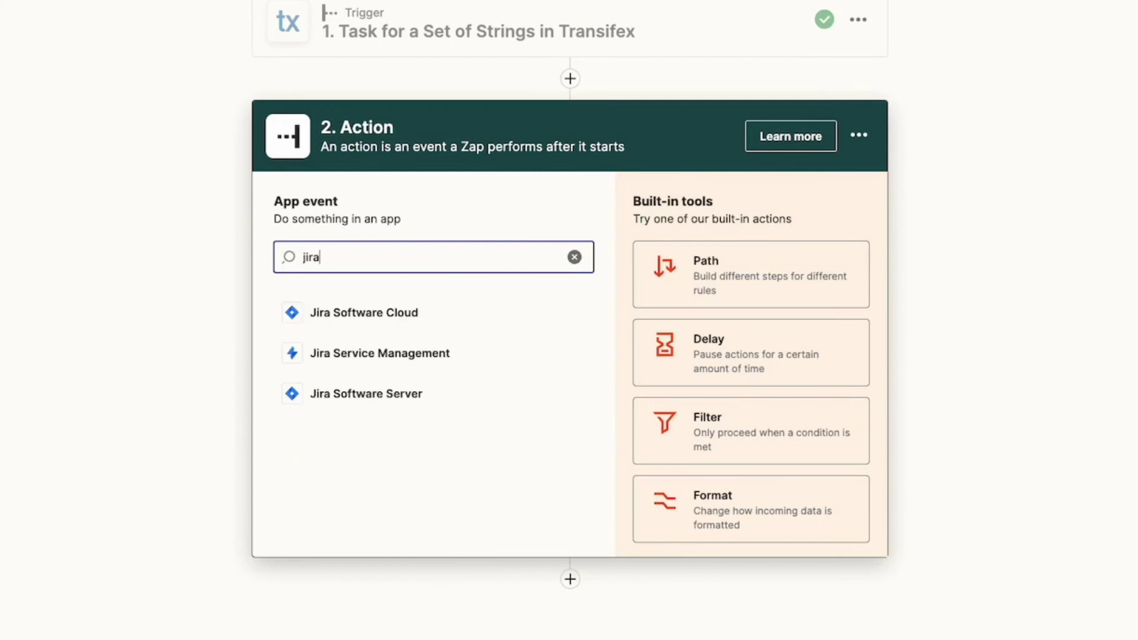
click(363, 320)
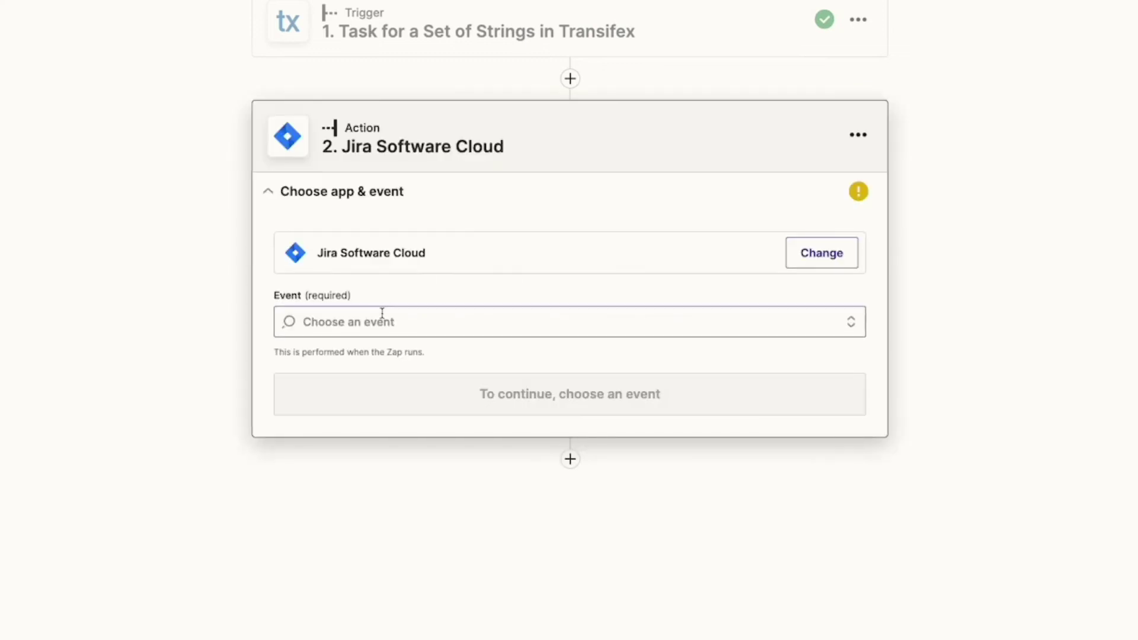
click(381, 317)
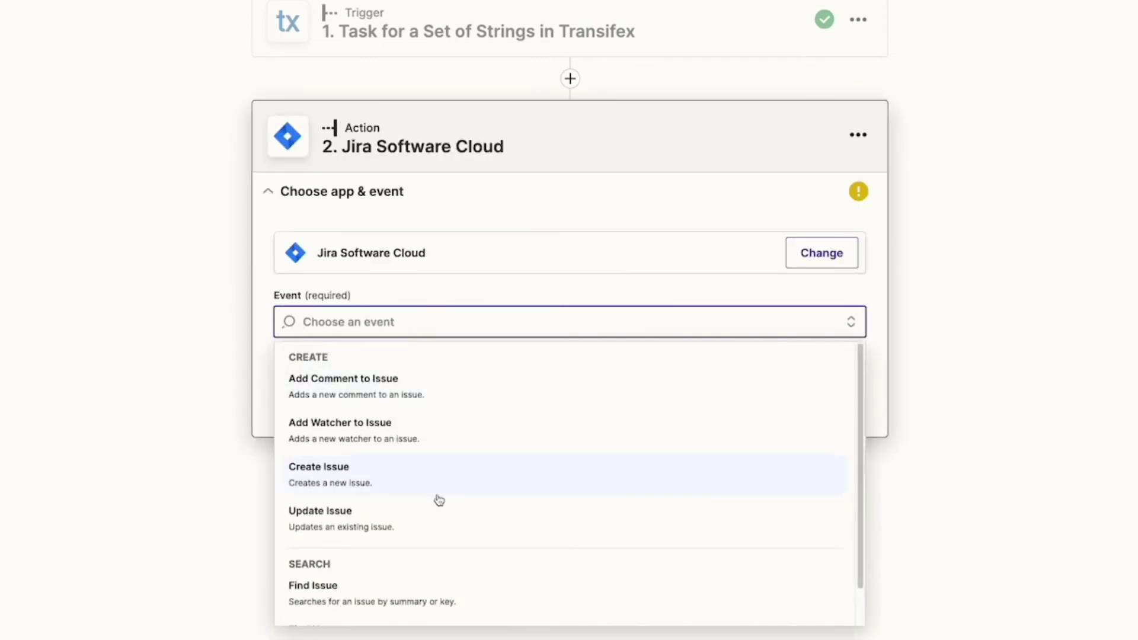
scroll(444, 495, down, 1)
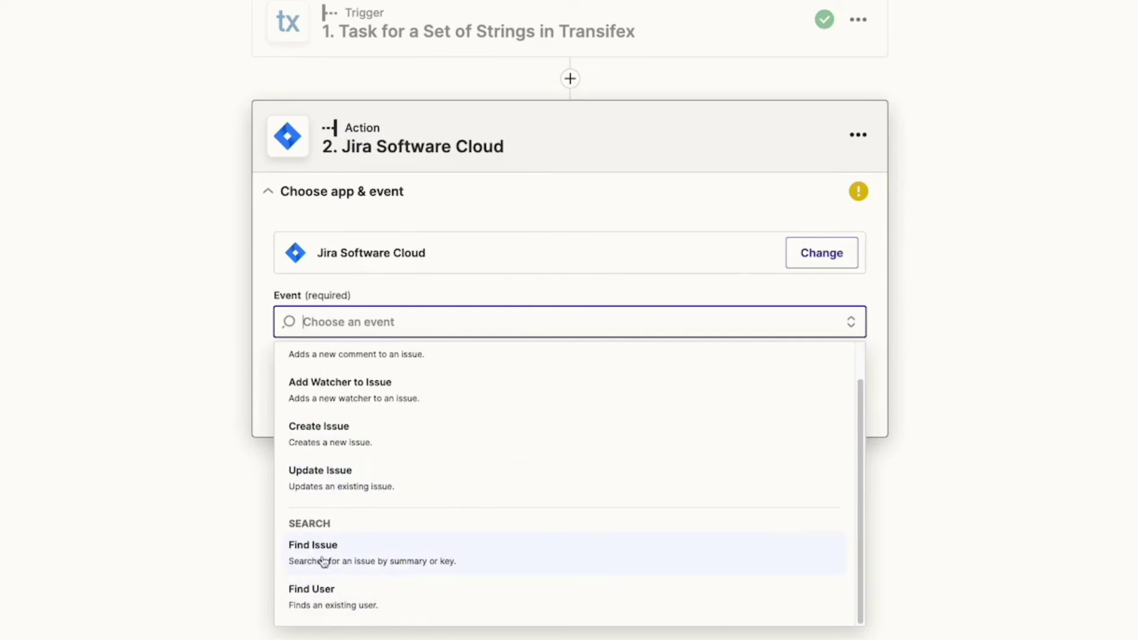
click(363, 558)
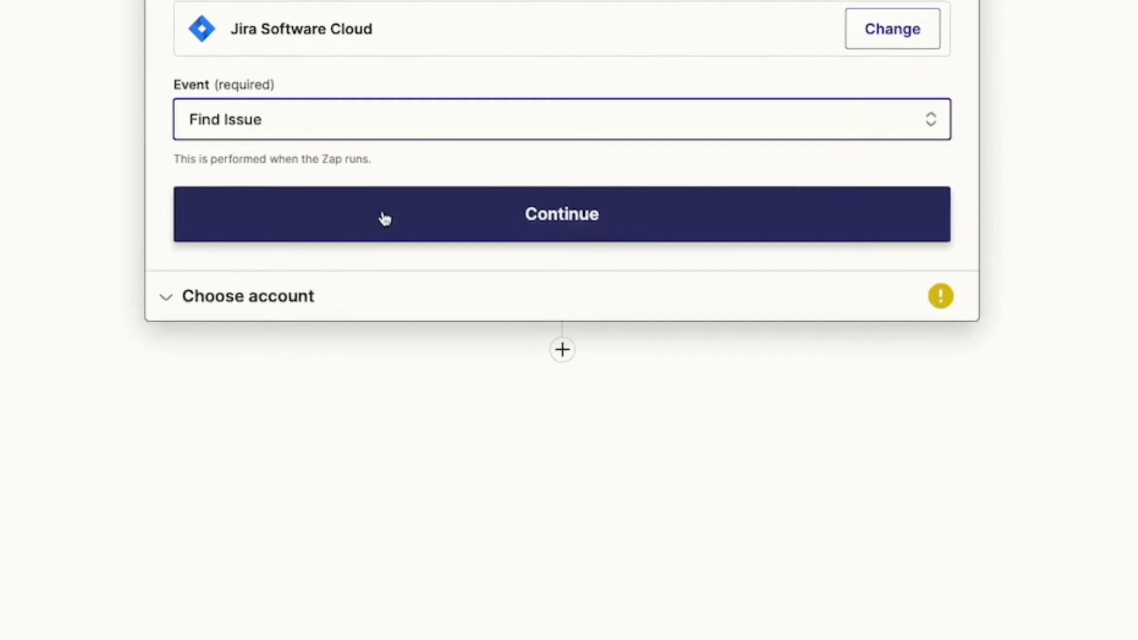
Connect the Find Issue action to the existing personal Jira account and continue to its setup.
click(381, 216)
click(359, 297)
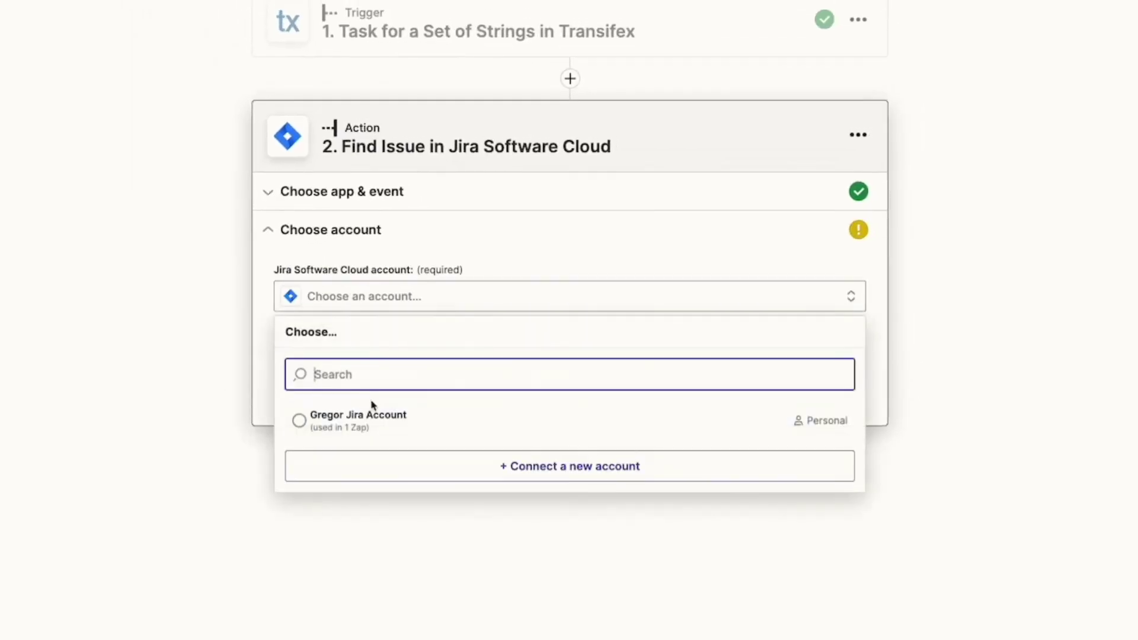
click(371, 414)
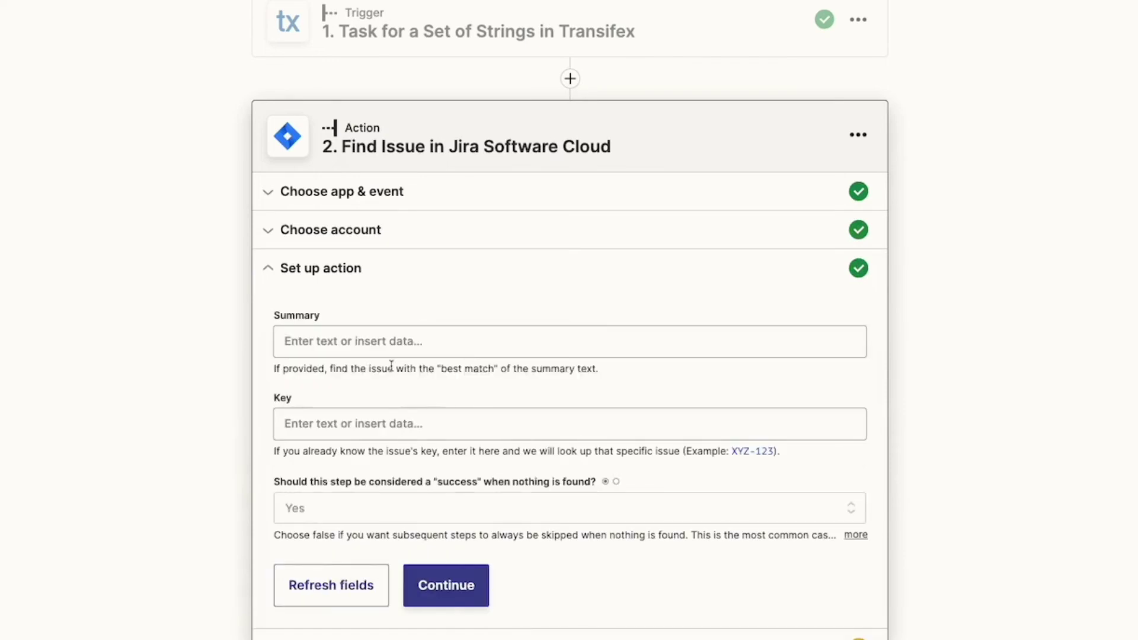
Reopen the Transifex trigger's test data and examine the tag entry that can identify the issue.
click(415, 342)
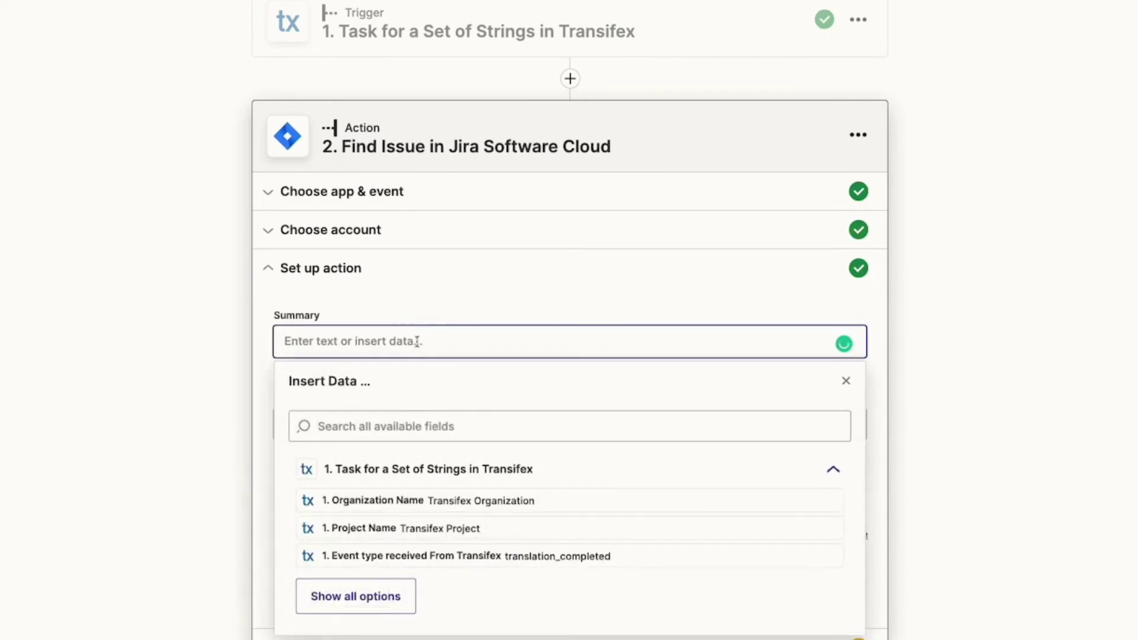
click(429, 36)
click(416, 420)
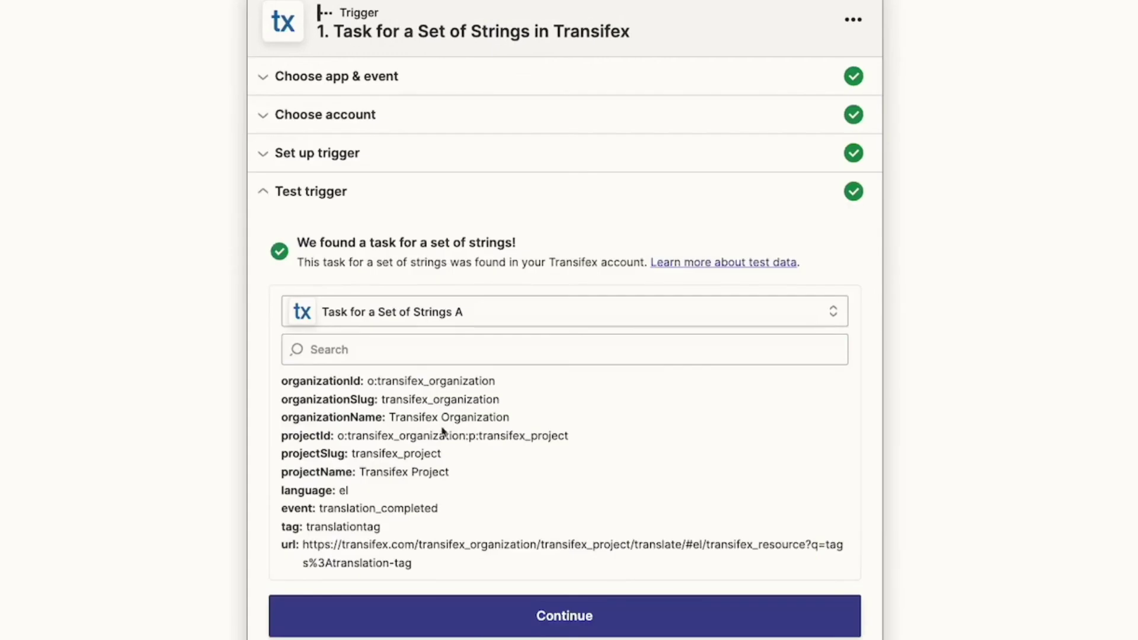
scroll(639, 498, down, 1)
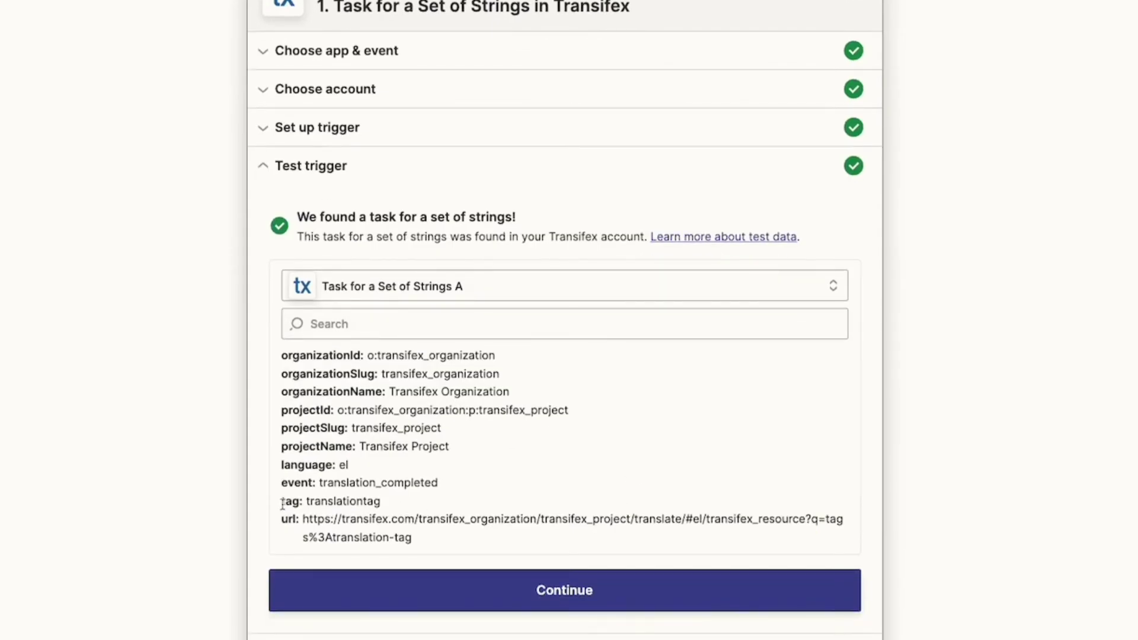
drag(282, 503, 380, 502)
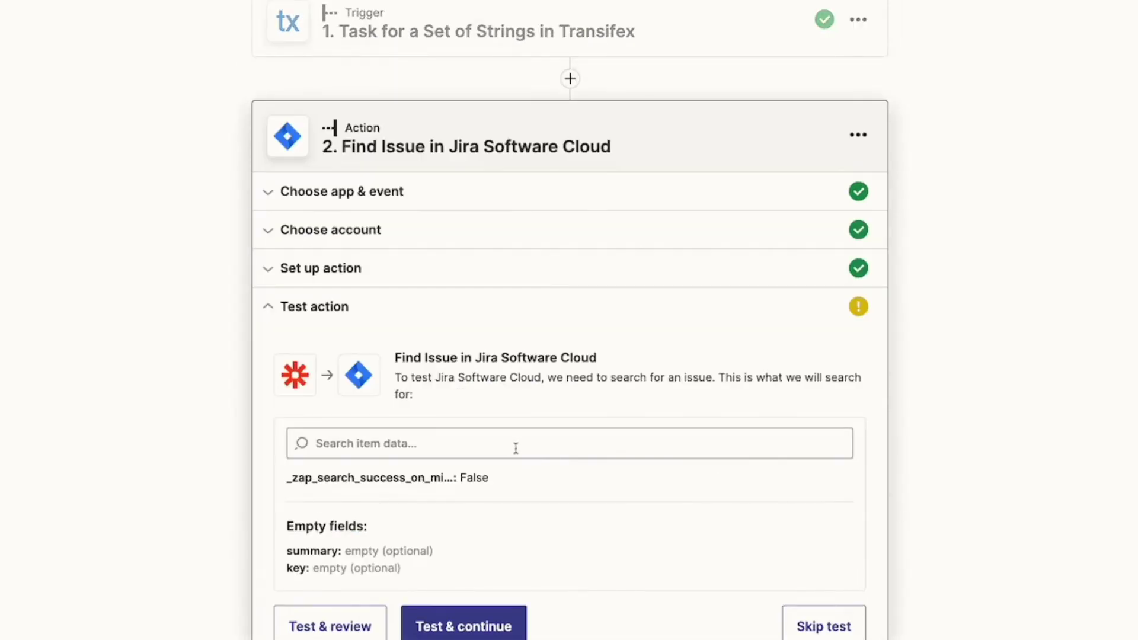
Set the Find Issue summary to the trigger's "Tag received From Transifex" value enclosed in double quotes.
click(385, 268)
click(377, 341)
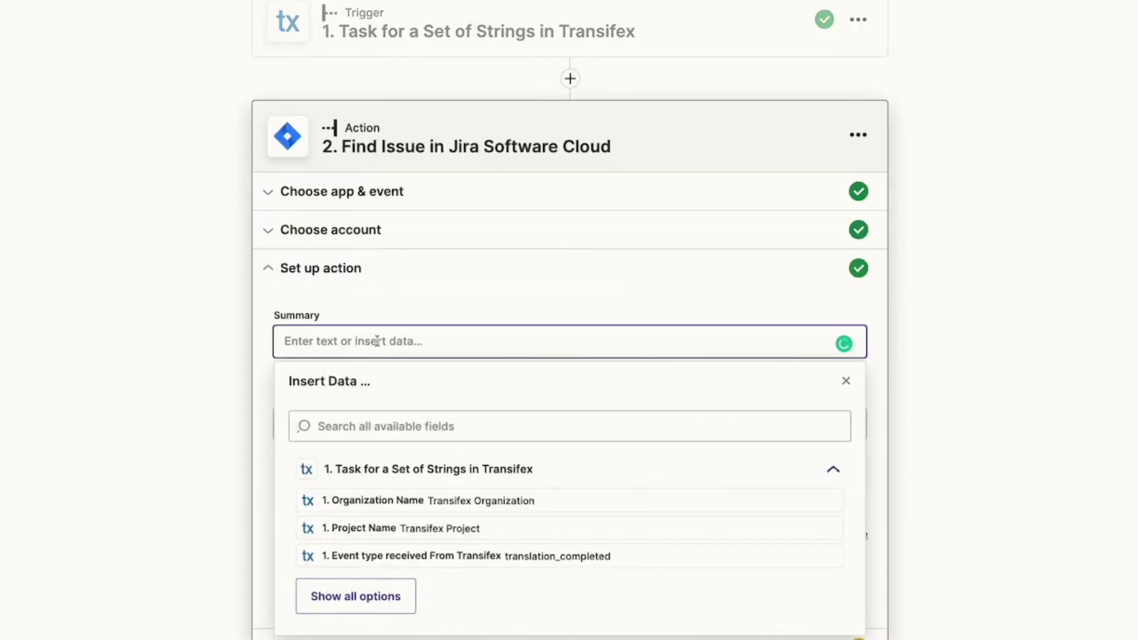
text(")
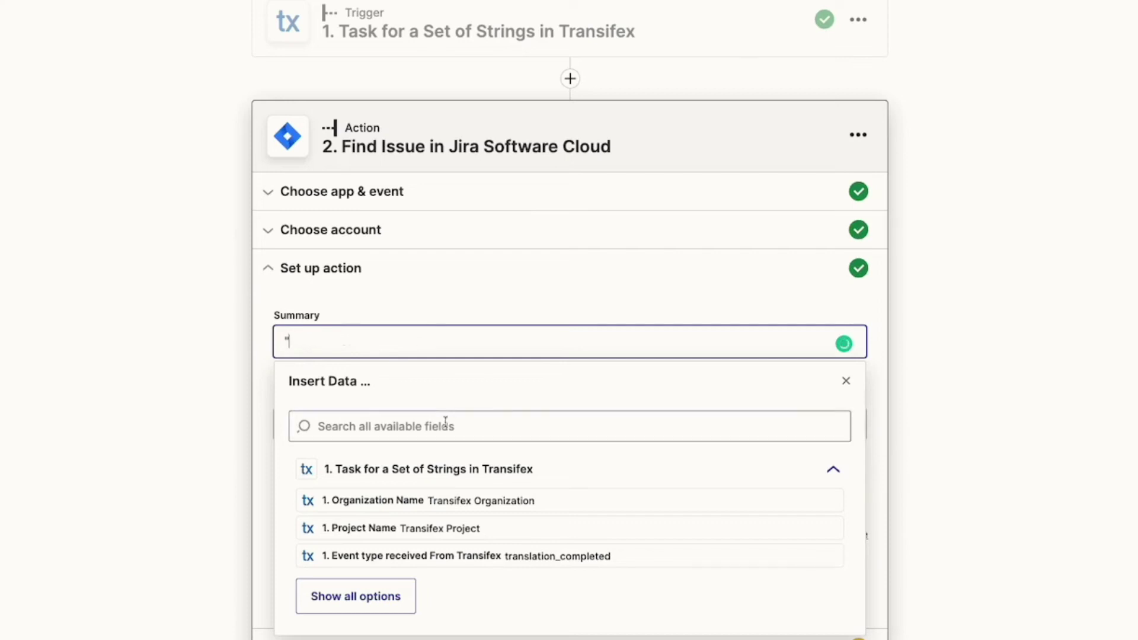
click(371, 594)
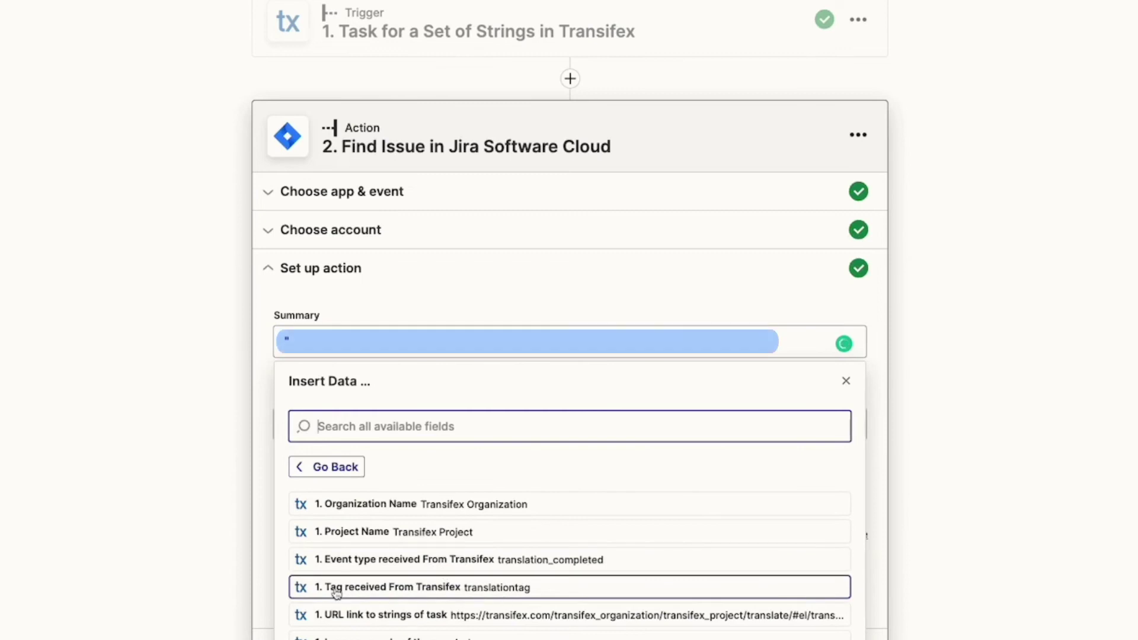
click(393, 589)
text(")
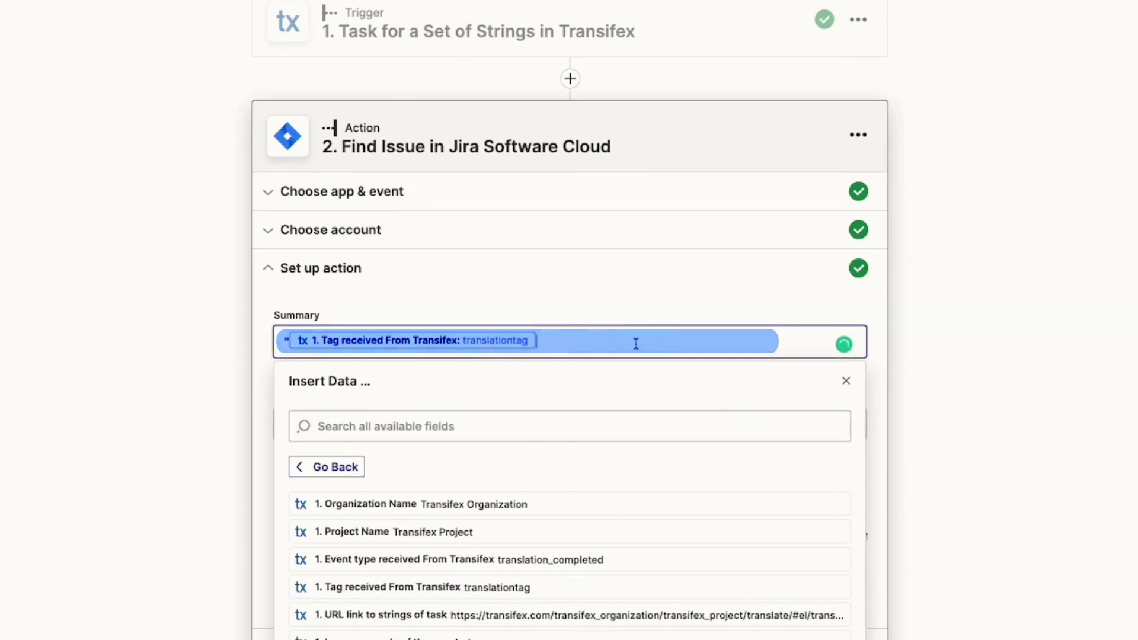
click(1047, 432)
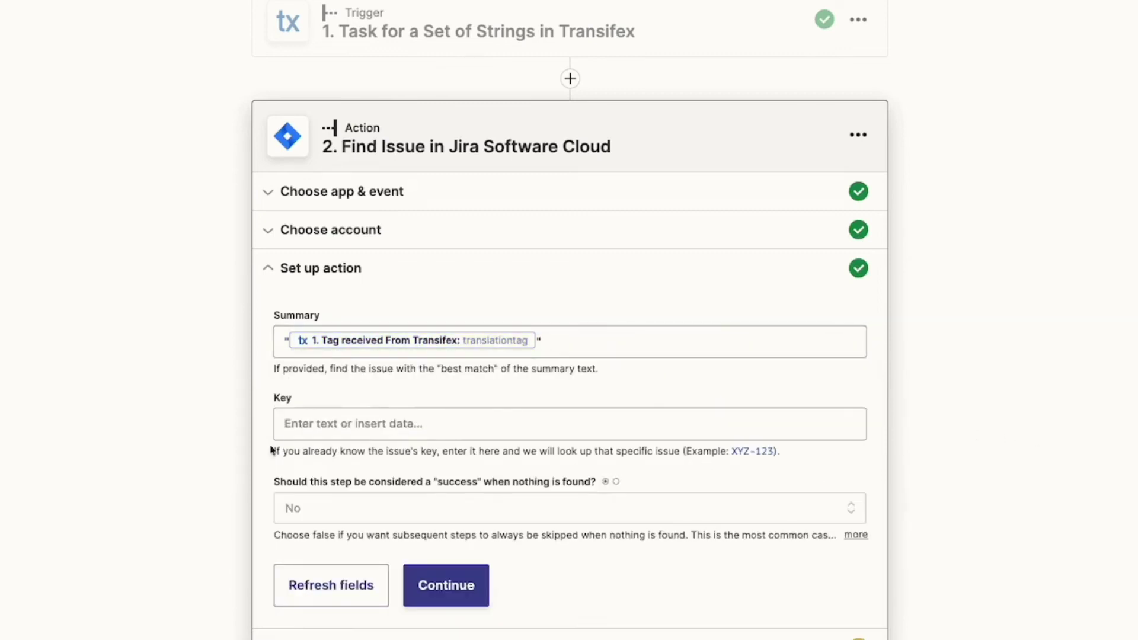
Set Find Issue to count as a success when nothing is found (Yes), and test the action.
click(343, 510)
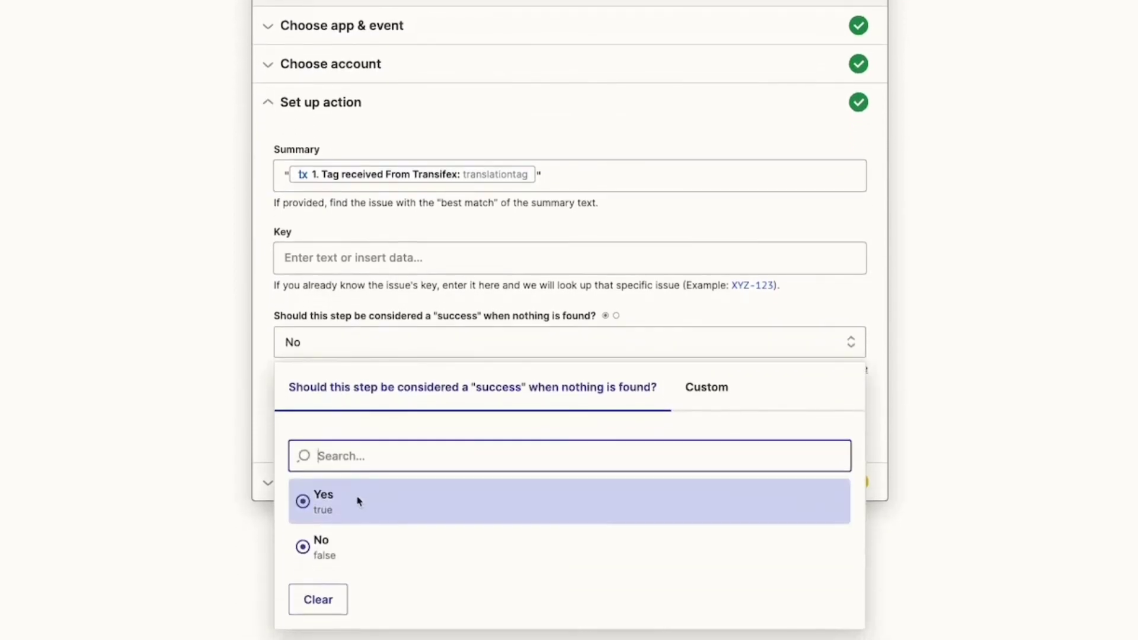
click(358, 500)
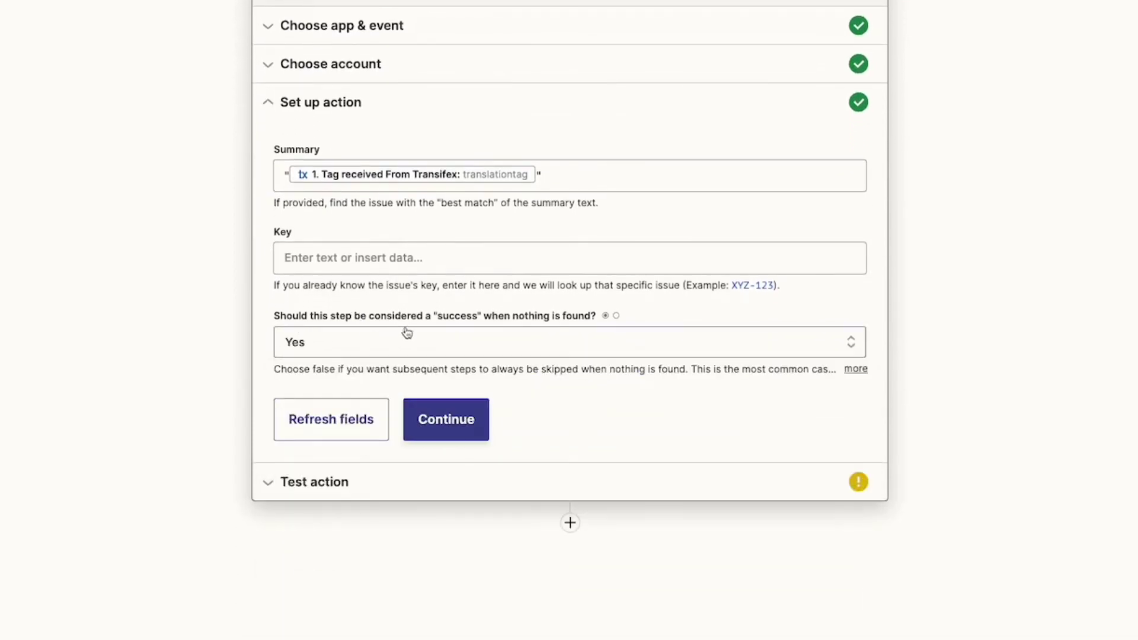
click(468, 418)
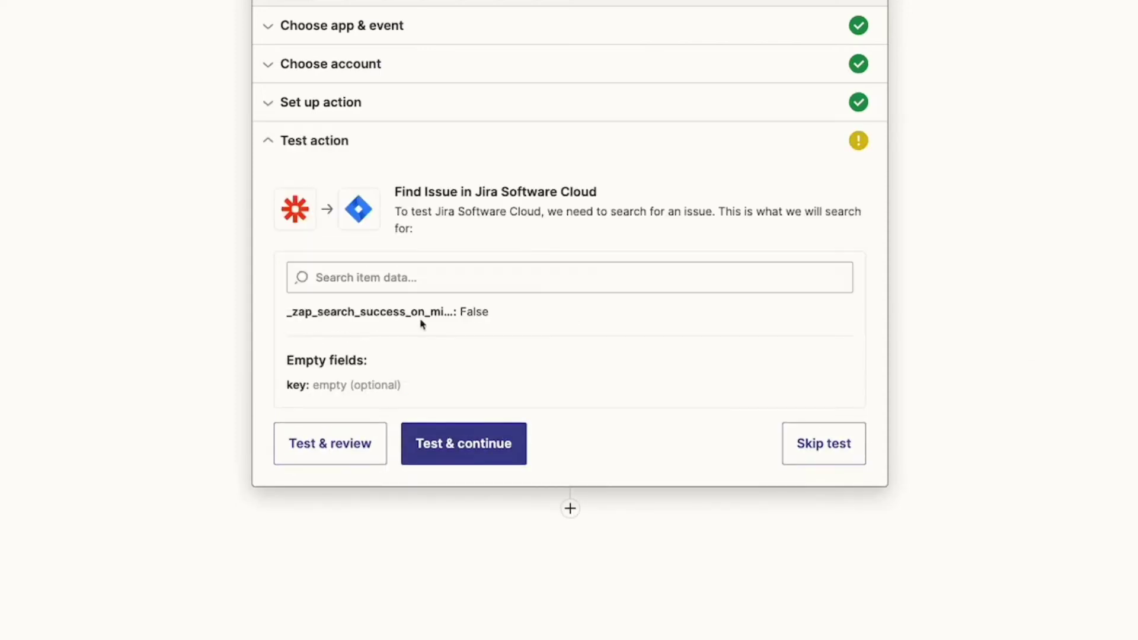
click(496, 425)
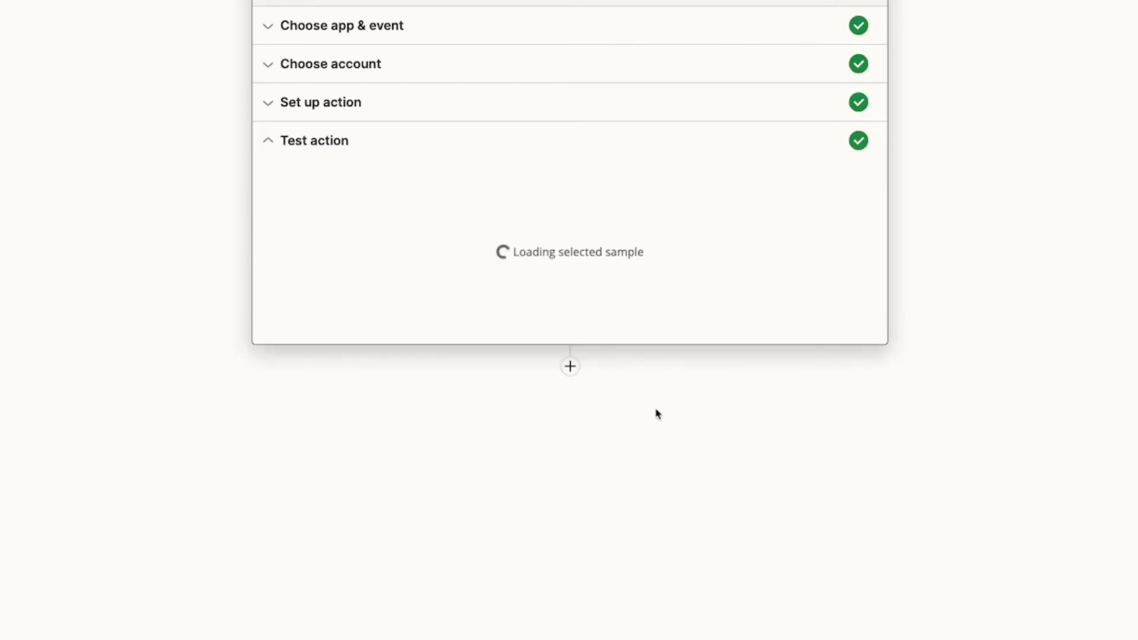
scroll(657, 414, down, 10)
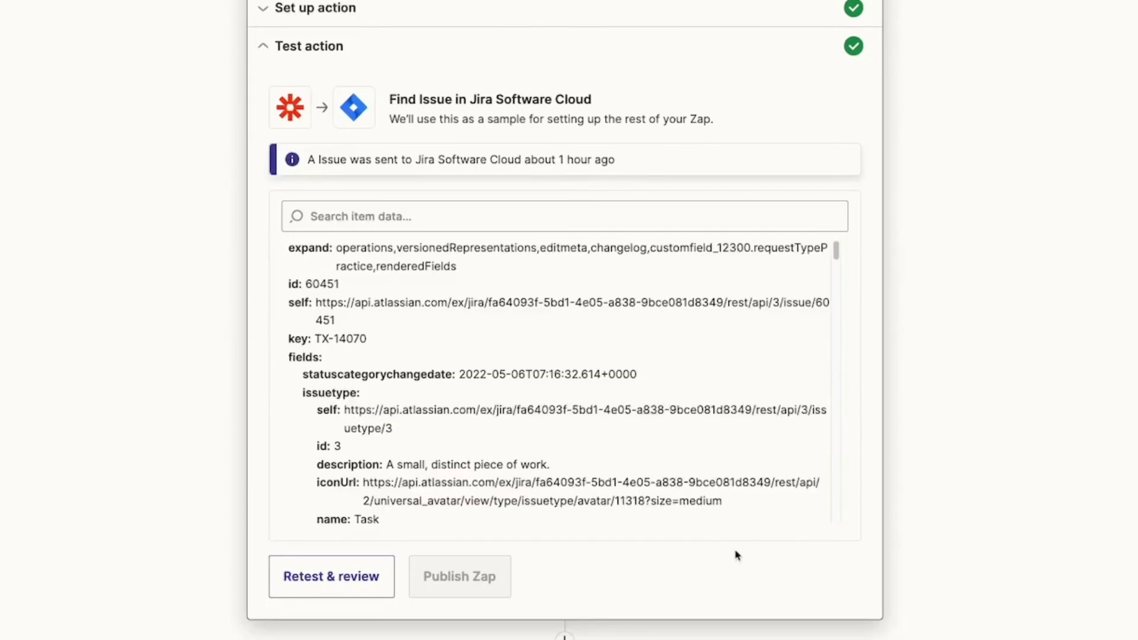
Add a third step to the Zap using Jira Software Cloud with the "Update Issue" event.
click(564, 637)
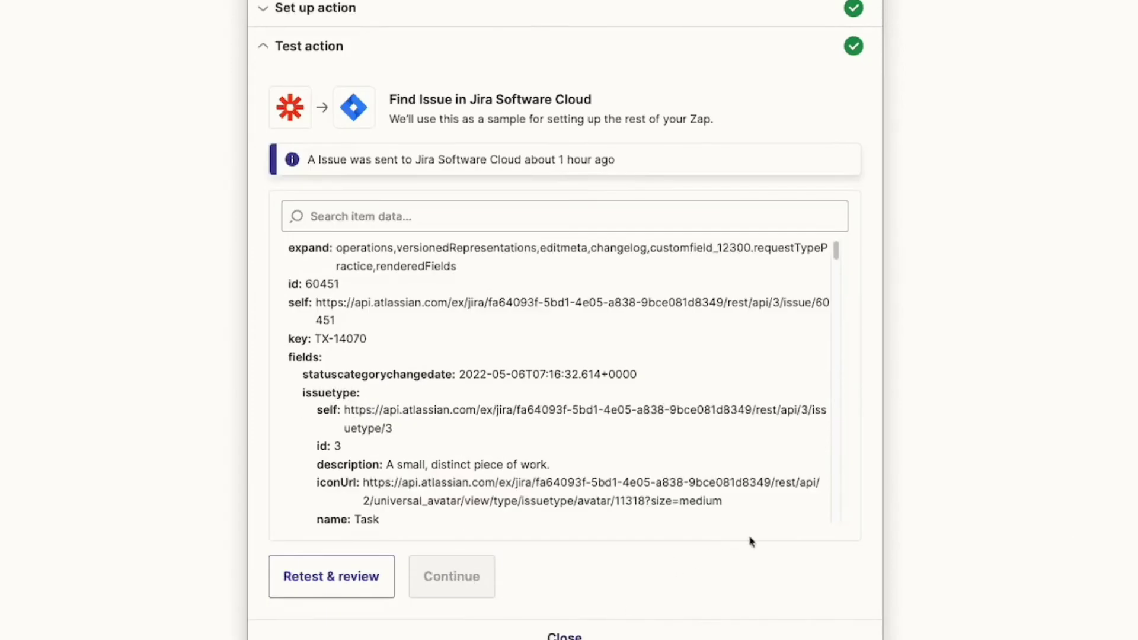
scroll(783, 595, down, 2)
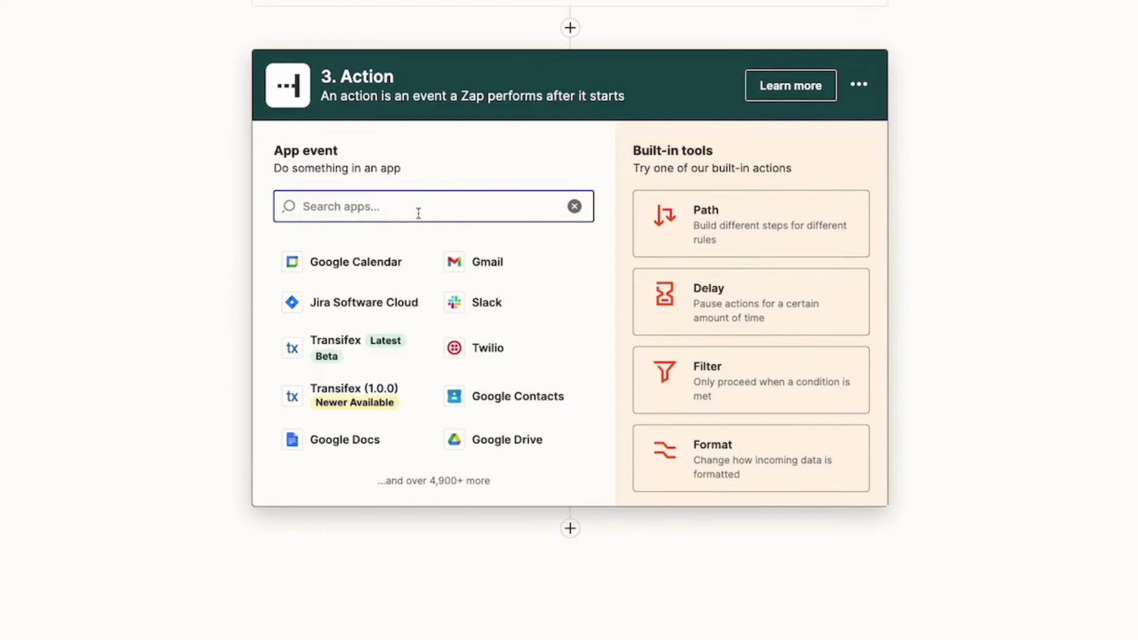
text(jira)
click(376, 266)
click(382, 142)
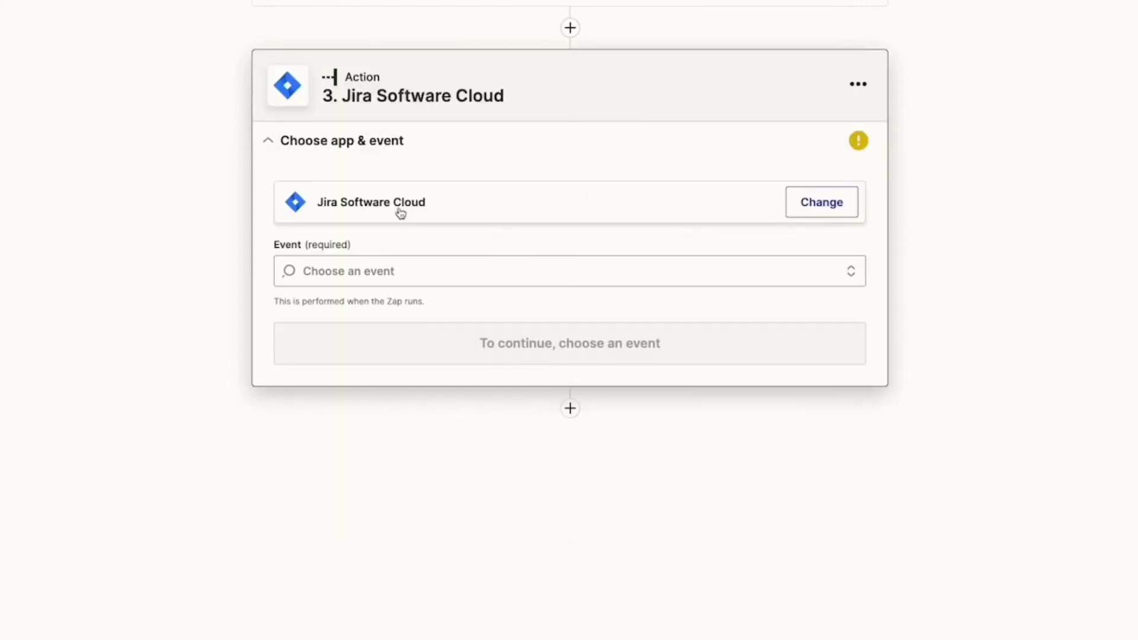
click(399, 272)
scroll(407, 344, down, 1)
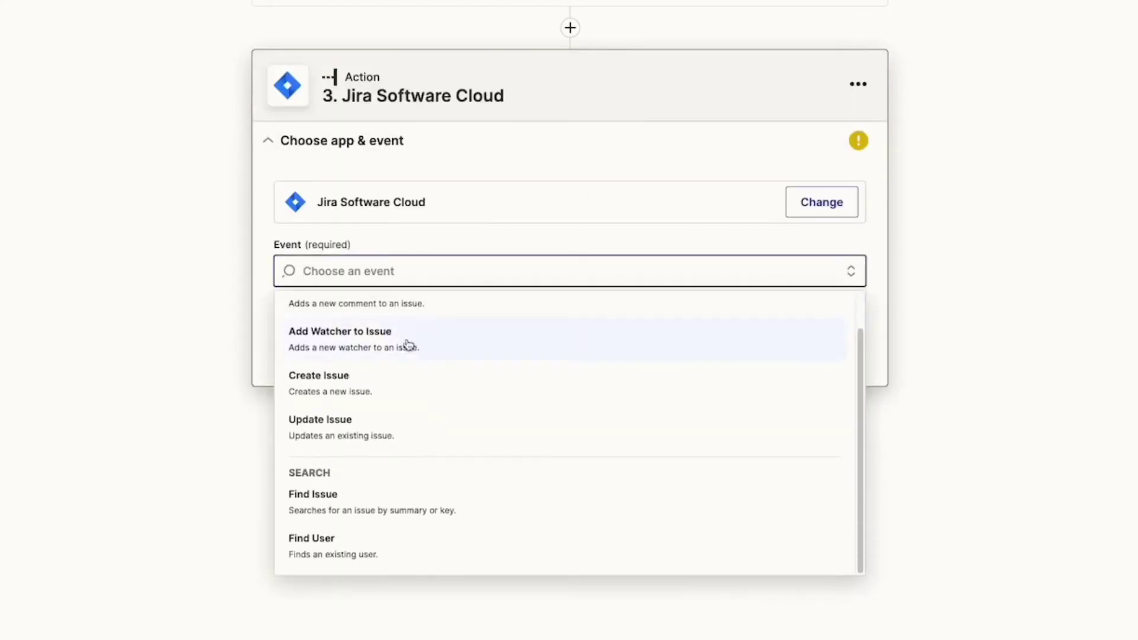
click(341, 439)
Connect the Update Issue action to the existing personal Jira account and continue to its setup.
click(403, 350)
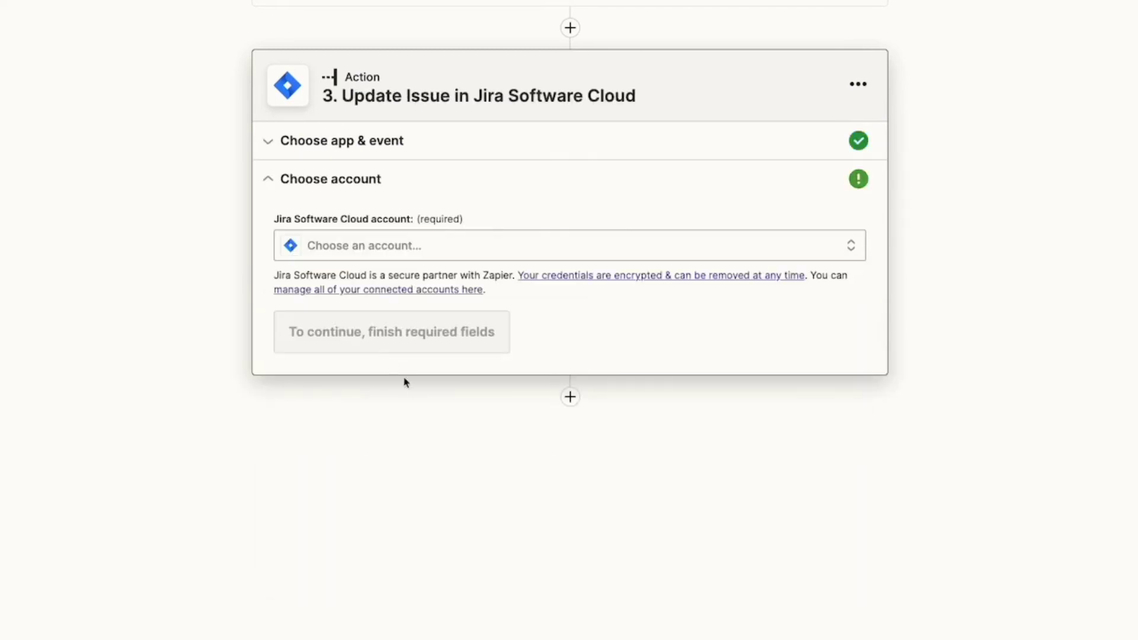
click(394, 245)
click(373, 366)
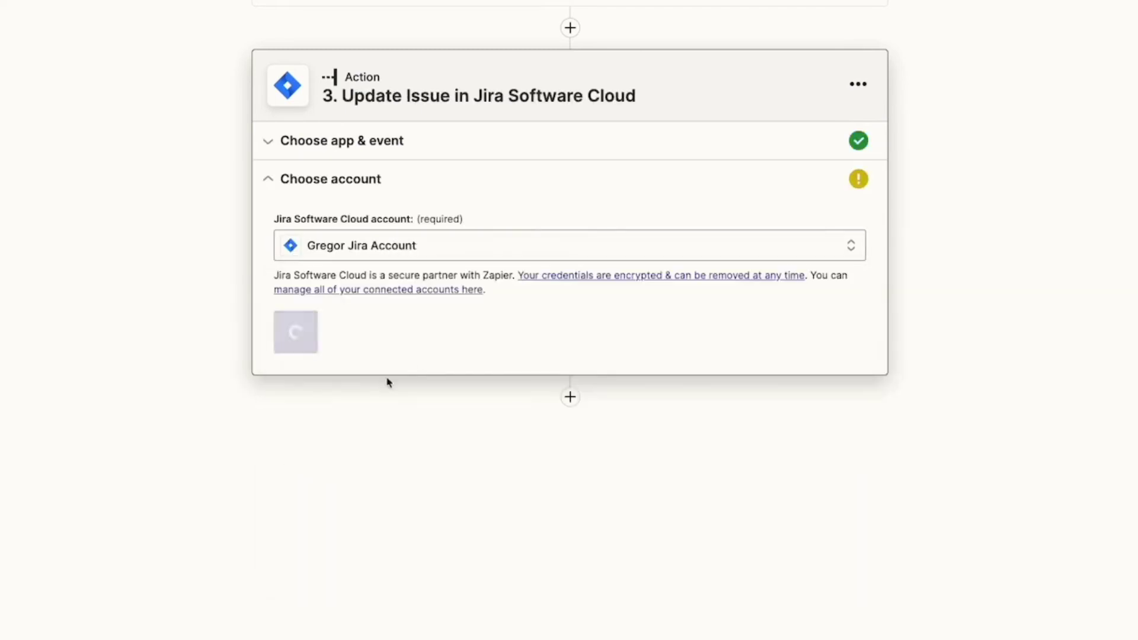
click(320, 356)
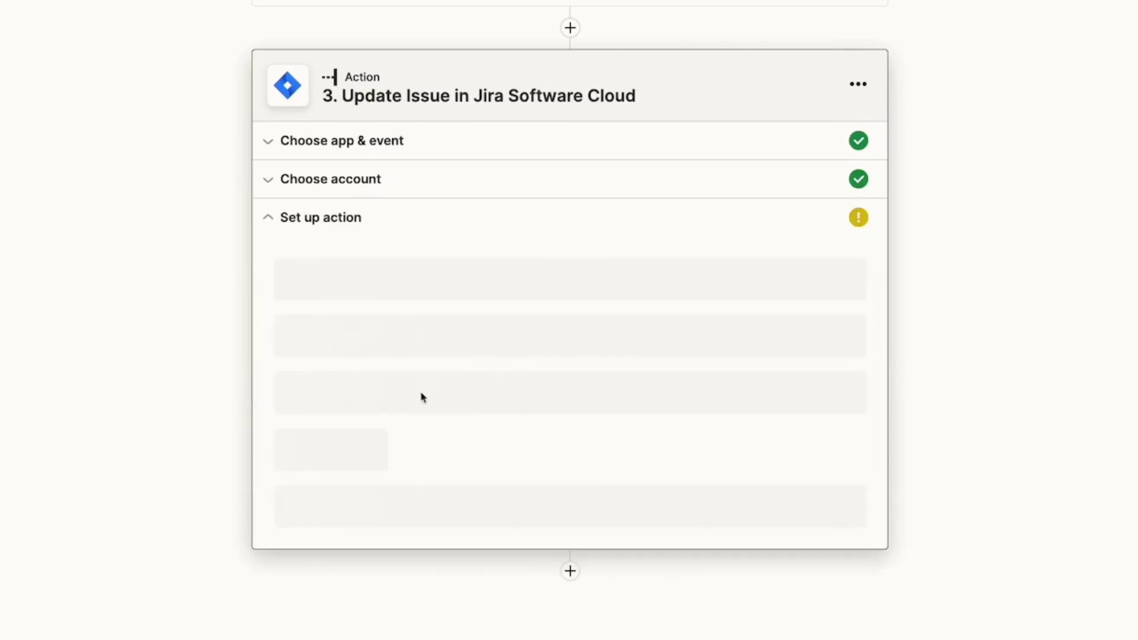
Choose the French task issue SAND-27 as the issue to update and set its status to Done.
click(403, 297)
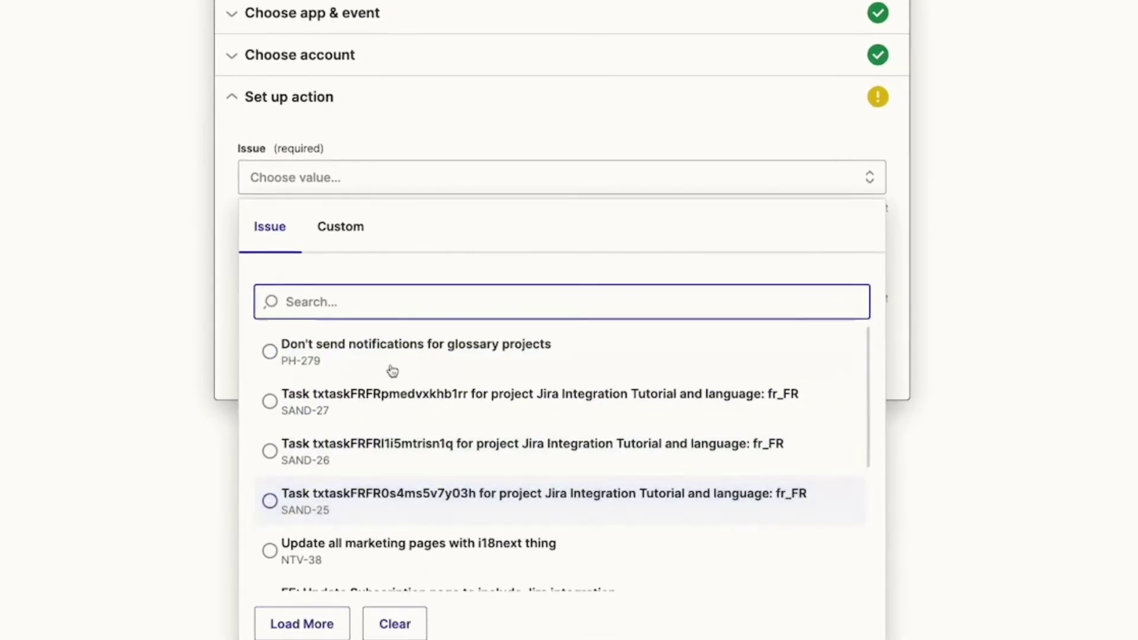
click(396, 406)
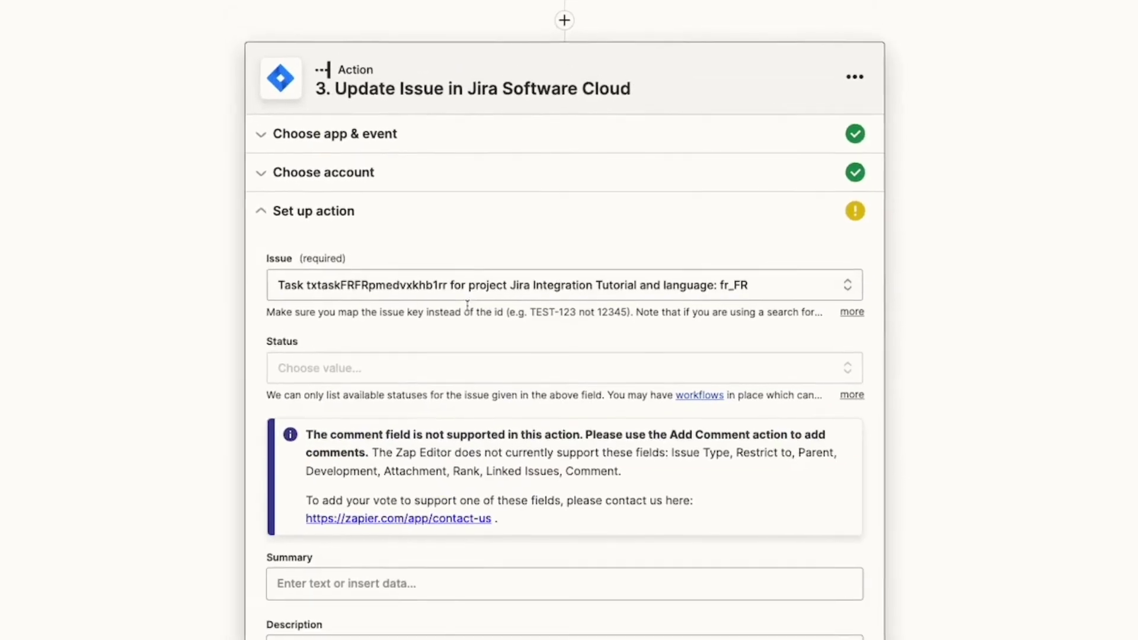
click(388, 291)
scroll(404, 383, down, 2)
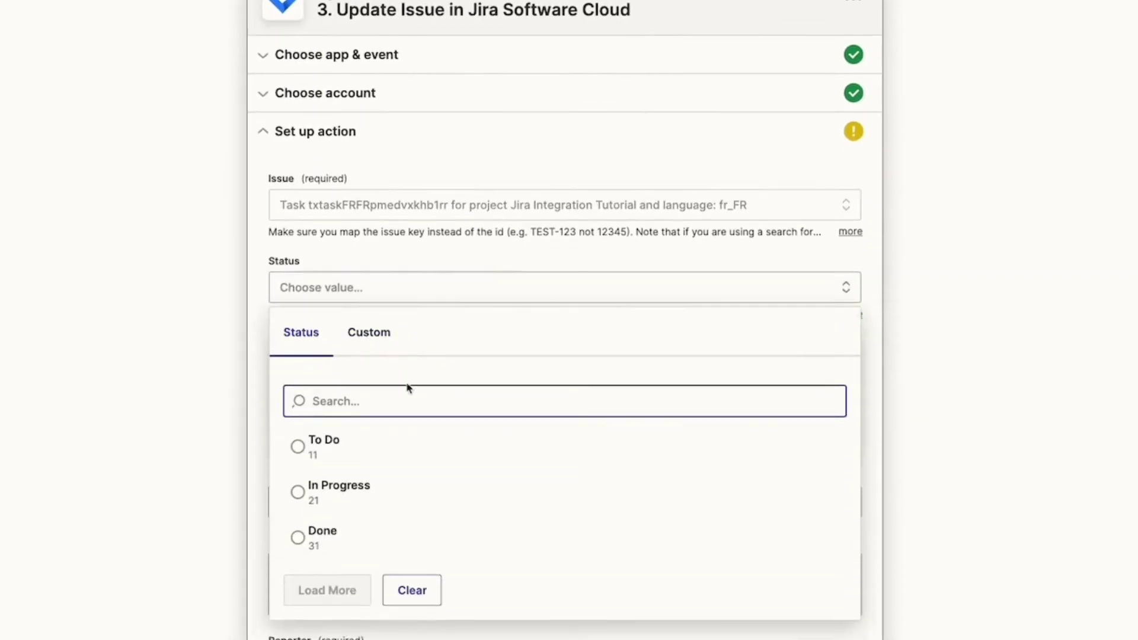
scroll(408, 414, down, 1)
click(406, 484)
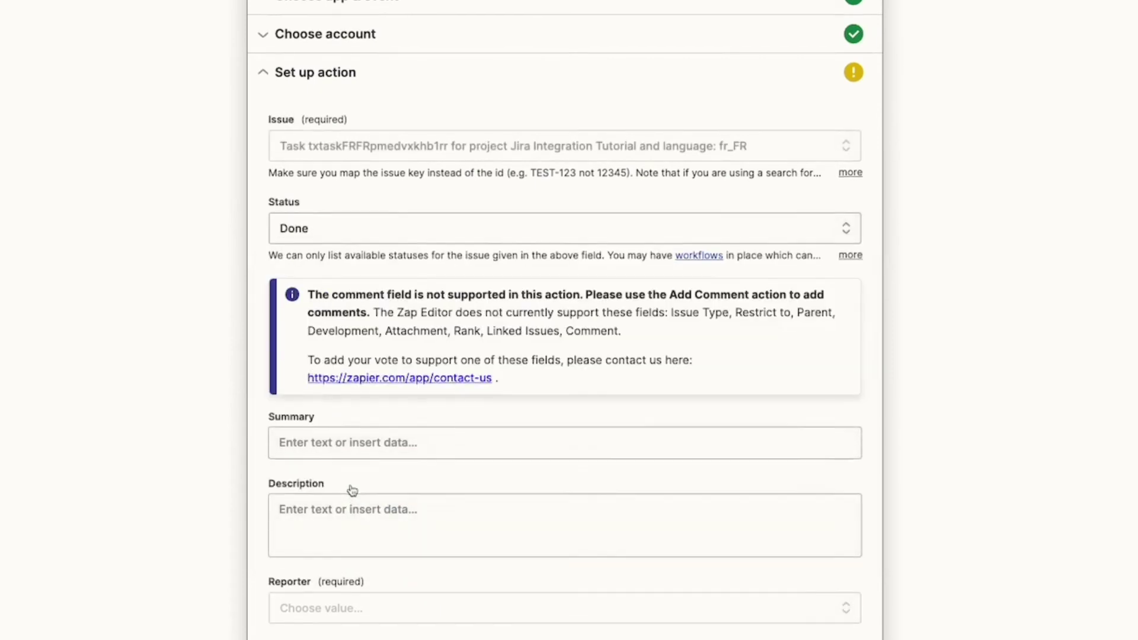
Search the reporter list by name and assign the Jira account owner as the required reporter.
scroll(351, 490, down, 4)
click(355, 346)
text(greg)
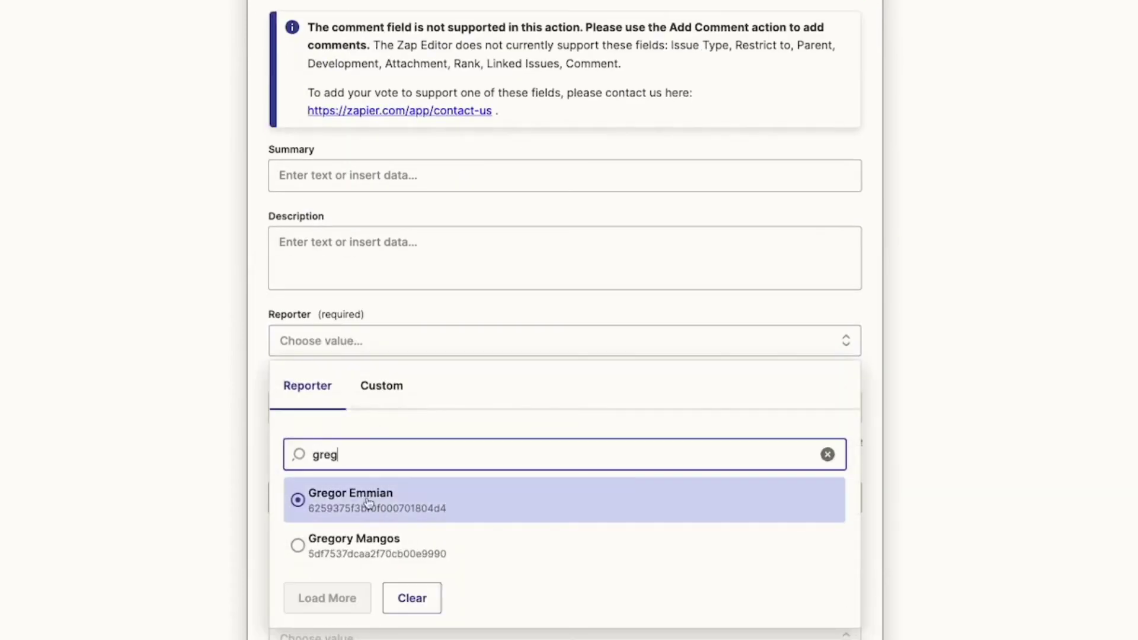
click(363, 505)
scroll(942, 401, up, 1)
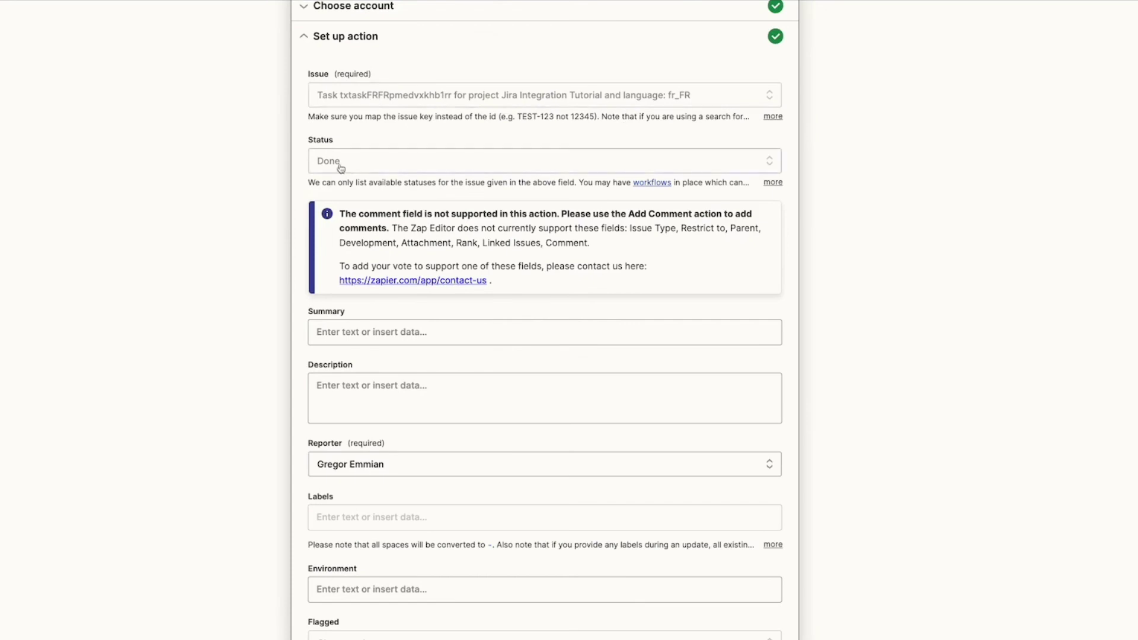
Map the Update Issue action's issue to the Key from the Find Issue step and continue to the test.
click(734, 101)
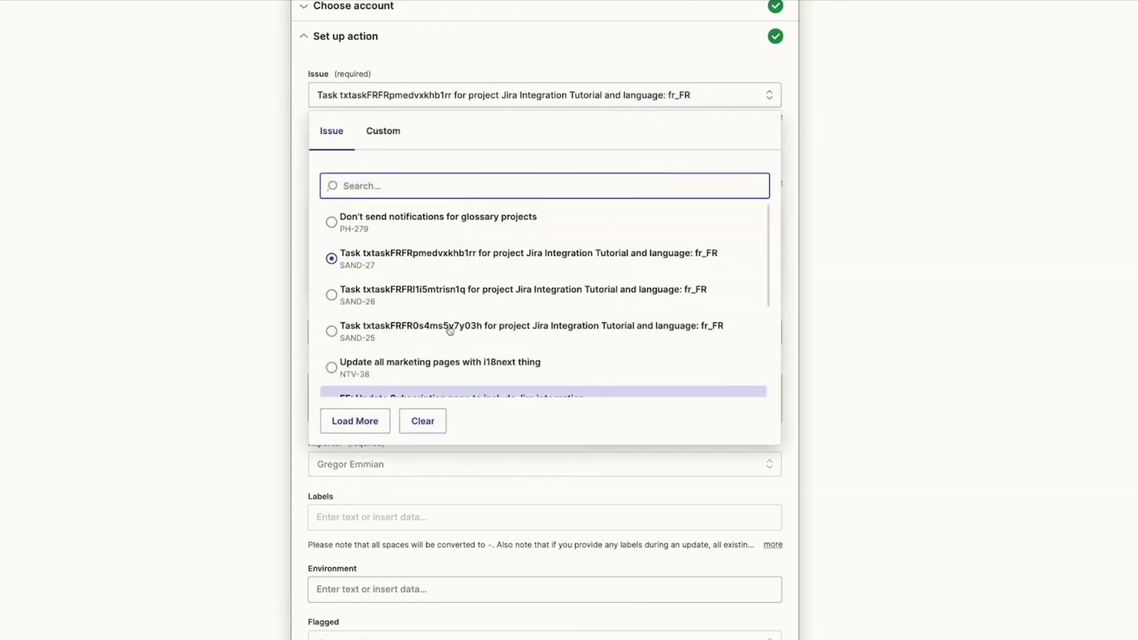
click(371, 150)
scroll(809, 332, up, 5)
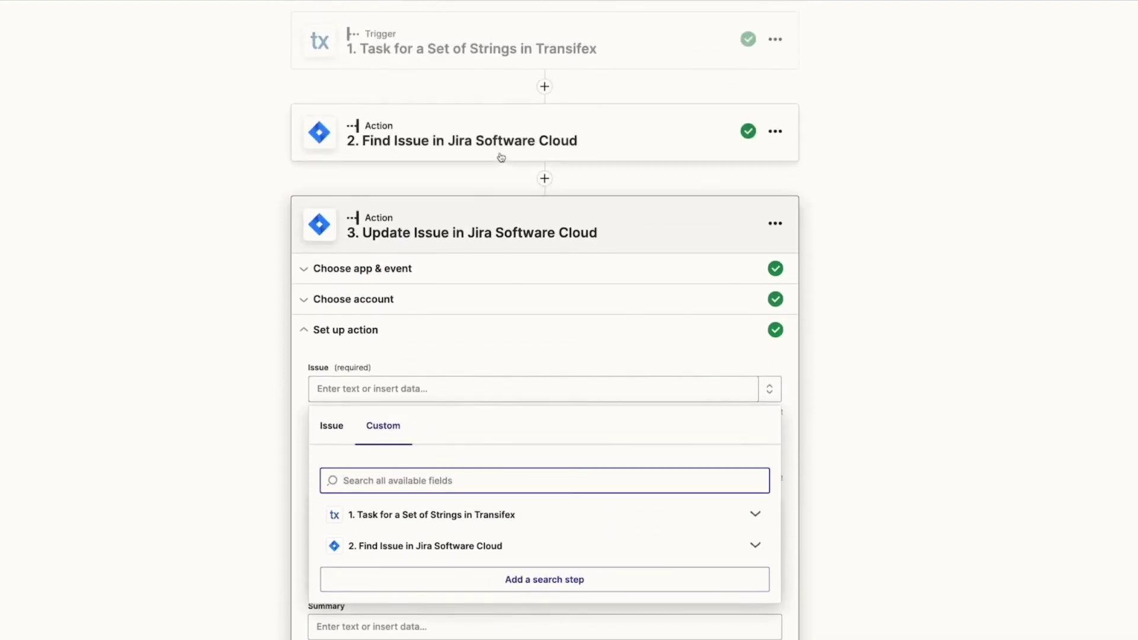
scroll(503, 166, down, 1)
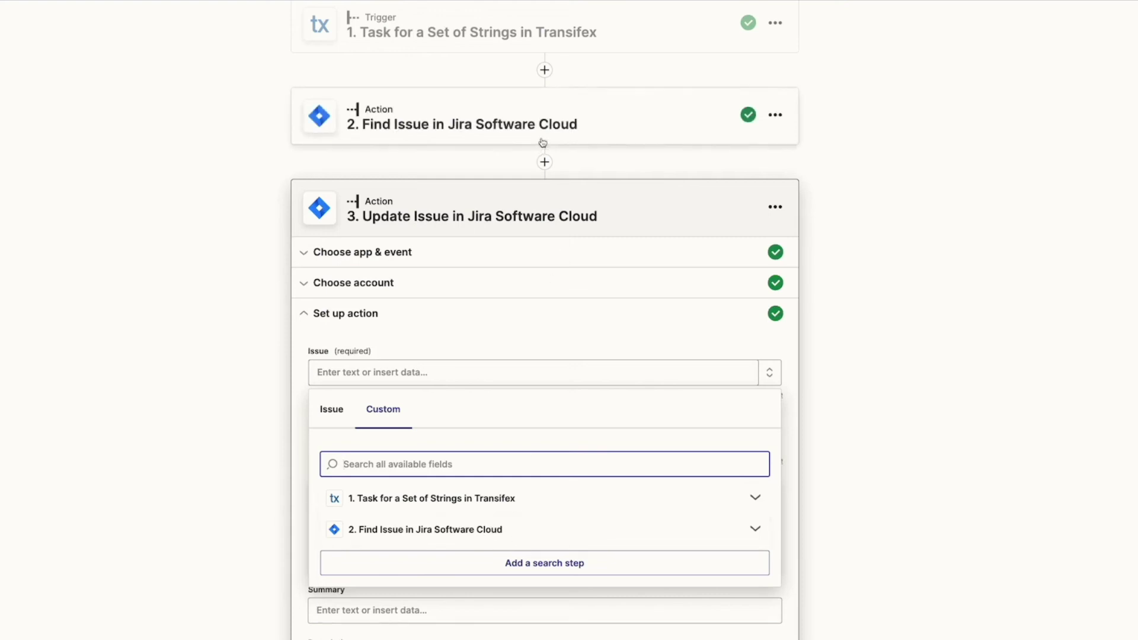
click(758, 530)
scroll(770, 533, down, 3)
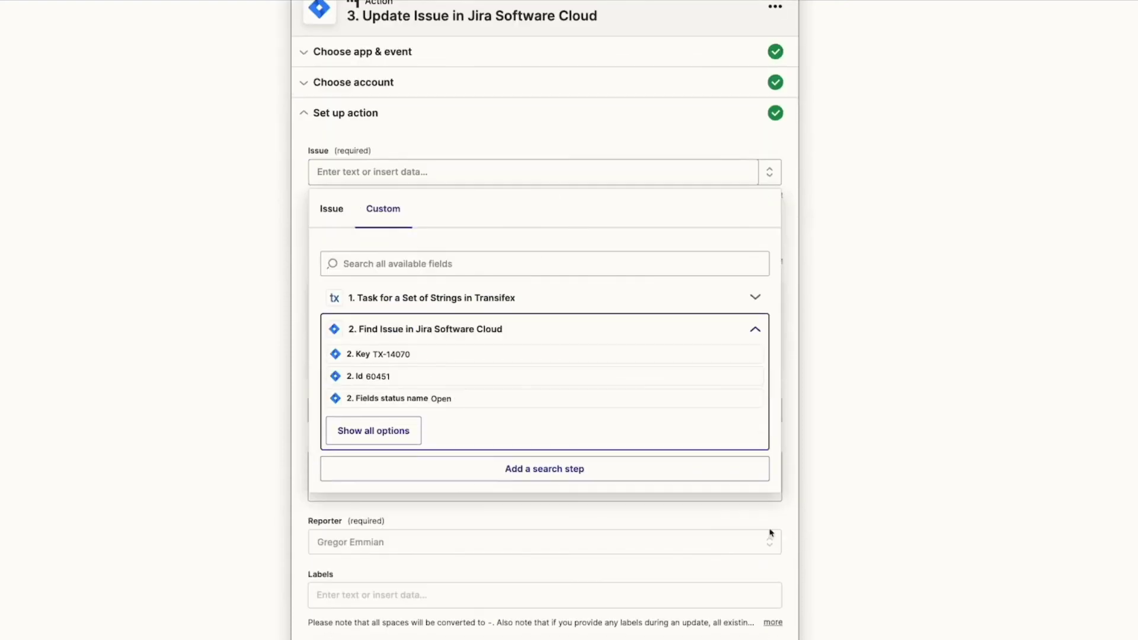
click(369, 355)
scroll(766, 507, down, 5)
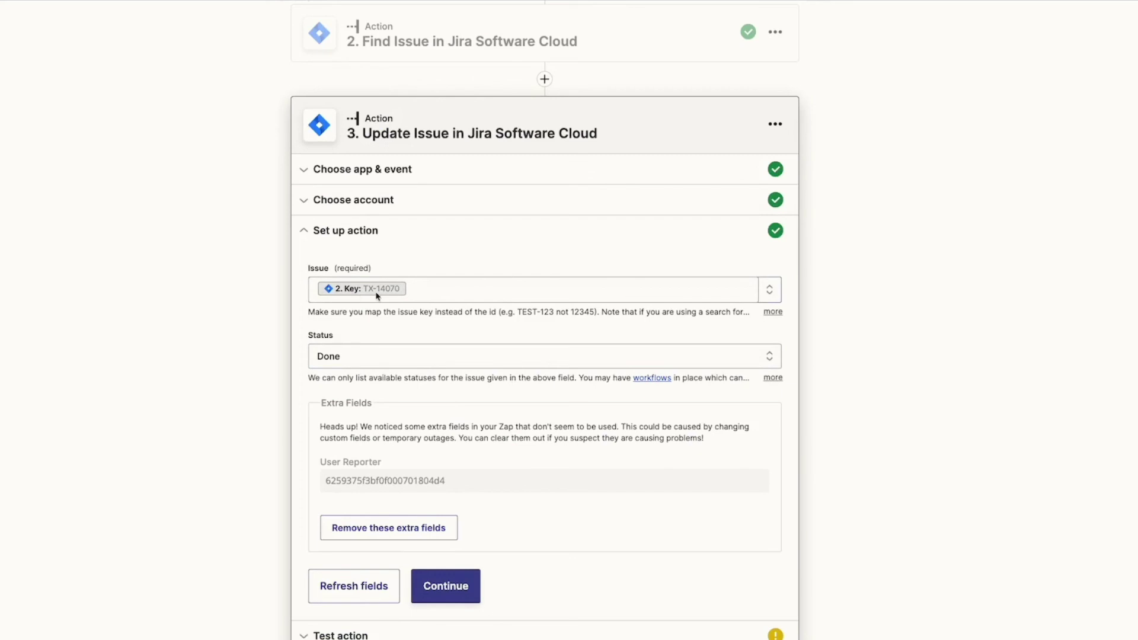
click(460, 598)
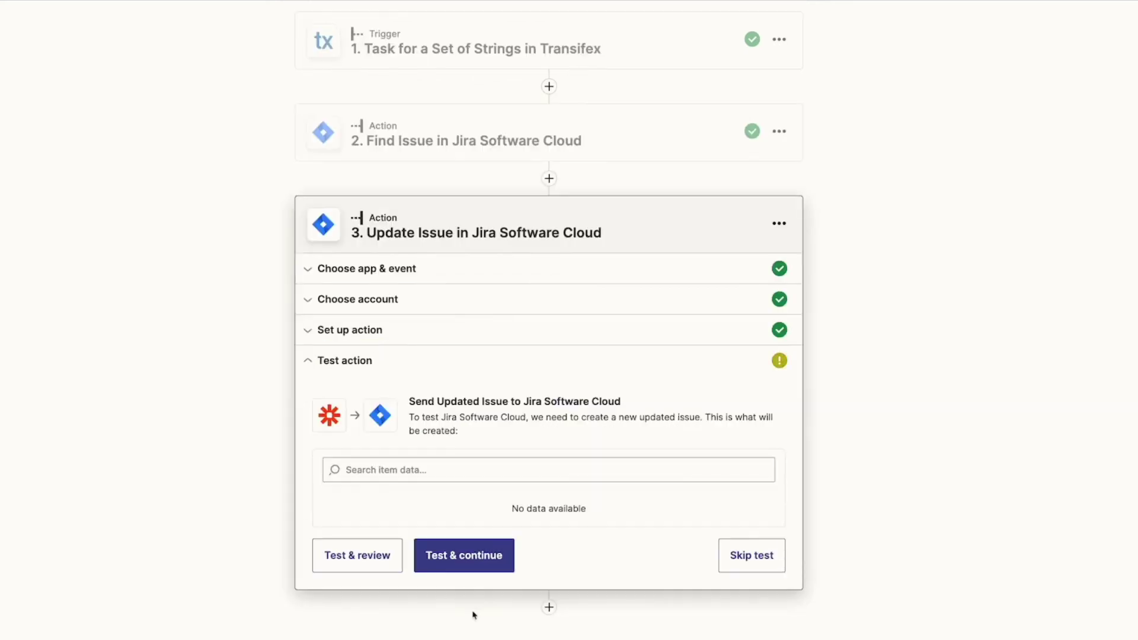
Try the Update Issue action test, skip it, and publish the updated Zap.
click(485, 566)
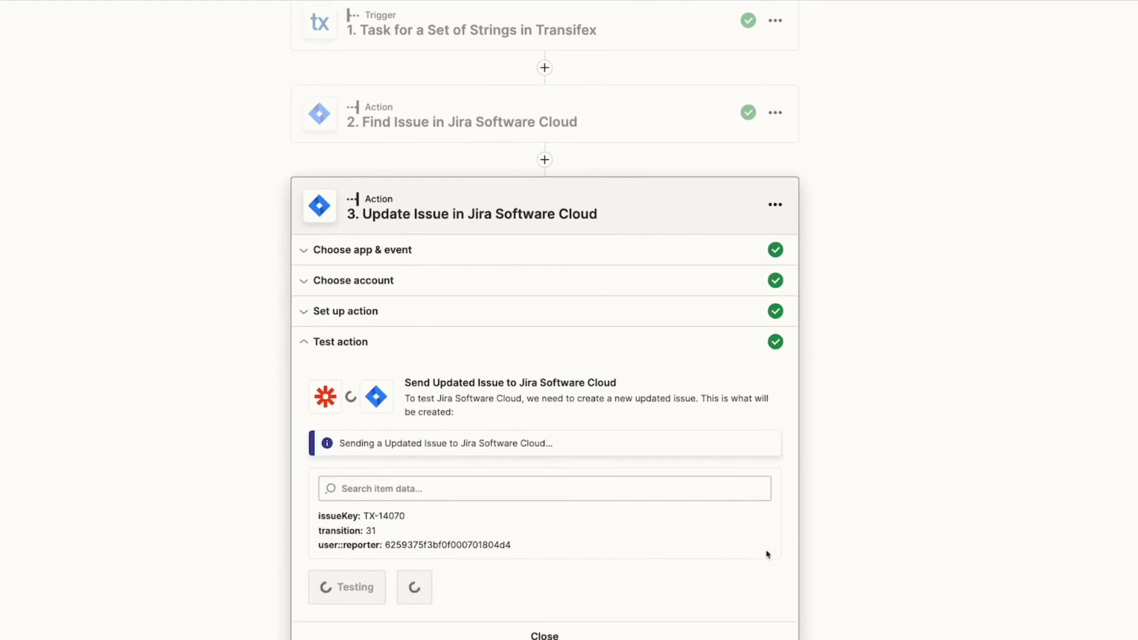
click(610, 593)
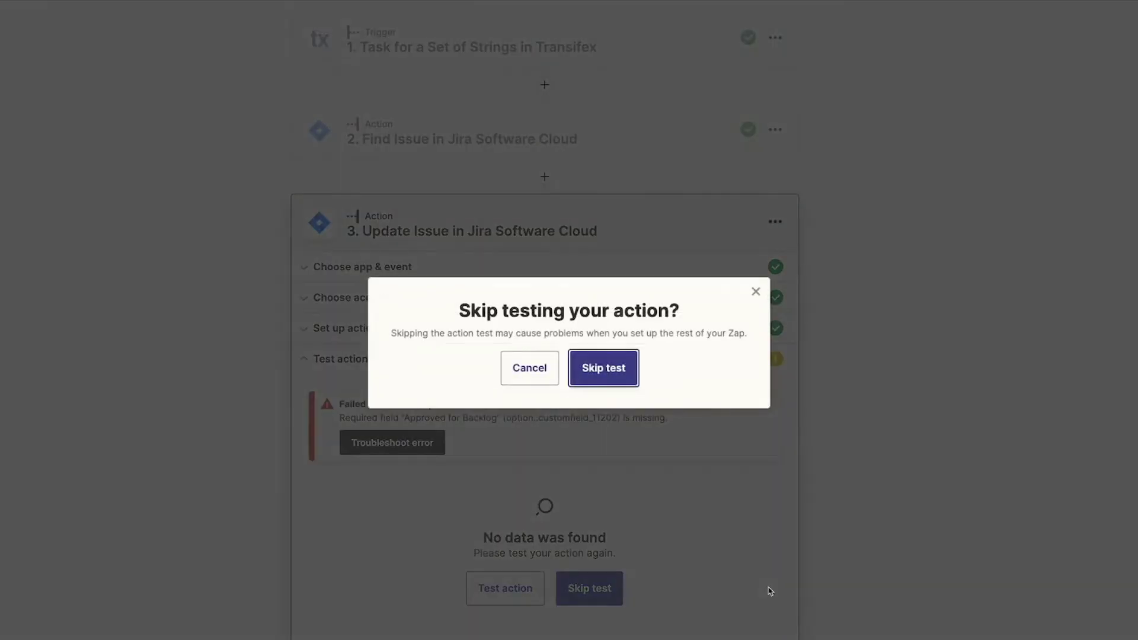
click(619, 371)
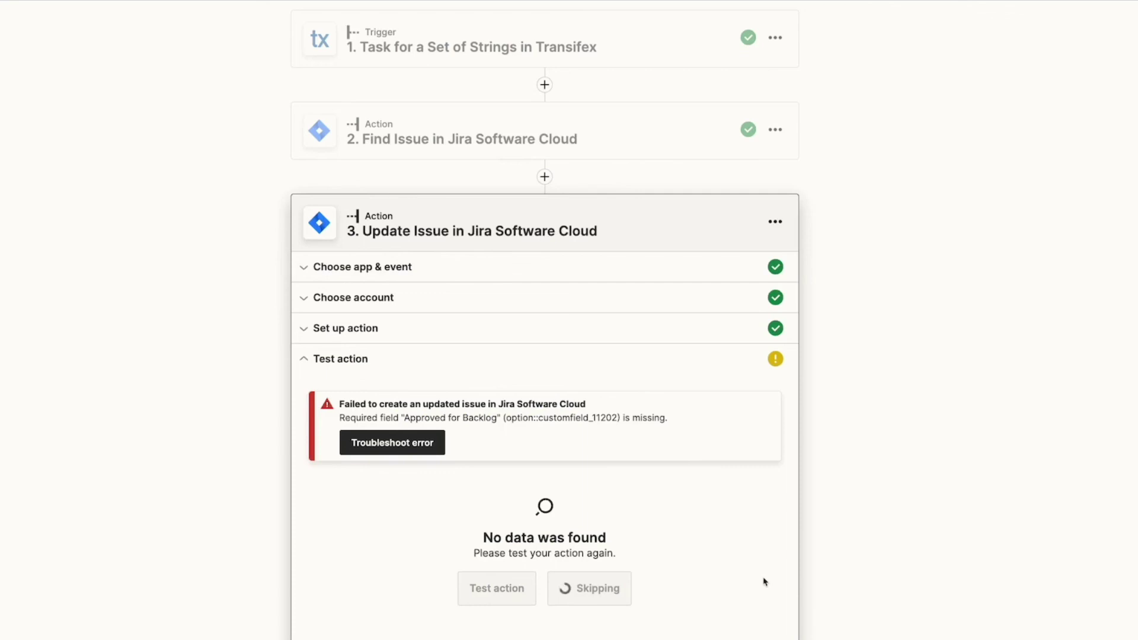
click(617, 598)
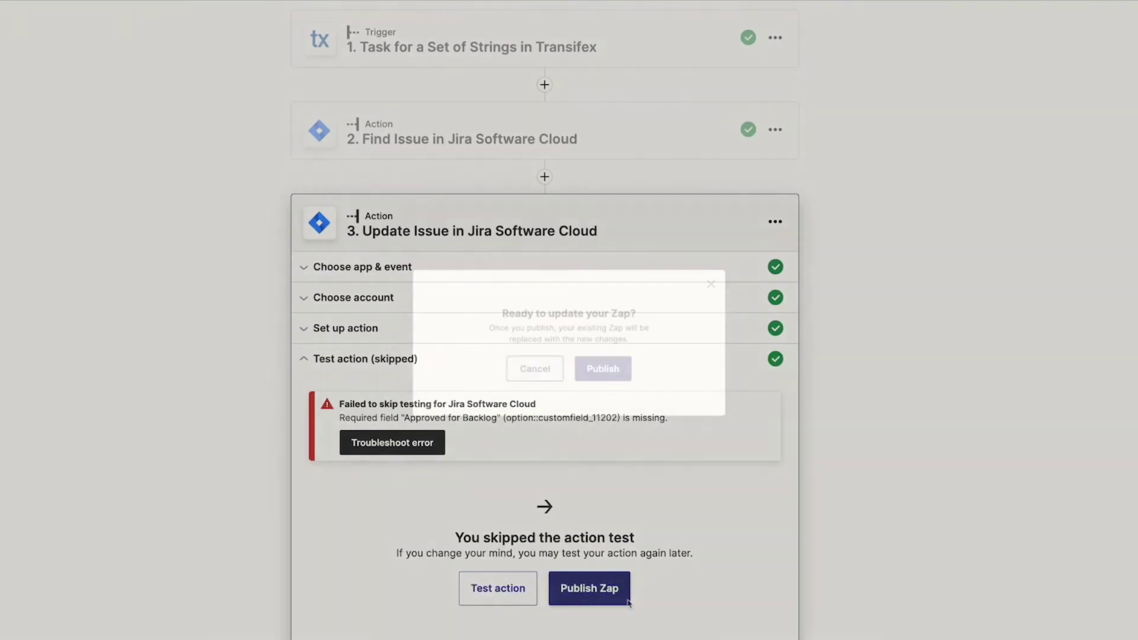
click(613, 373)
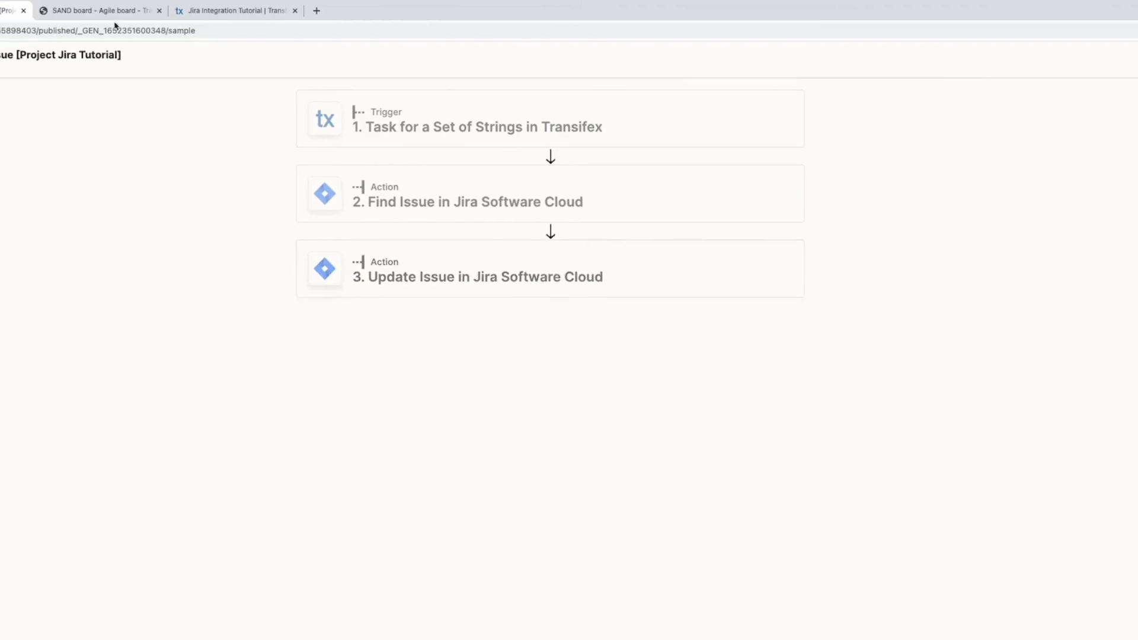
In Transifex, create a task for the two French strings about automatically creating Jira tickets and no longer manually following up with tasks.
click(94, 11)
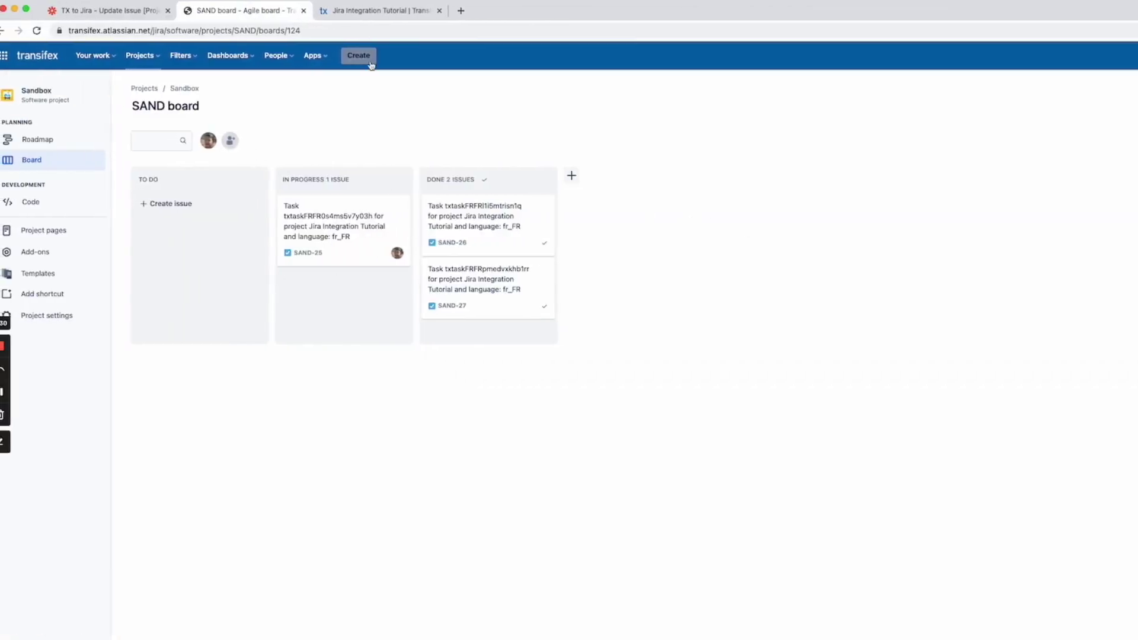
click(355, 10)
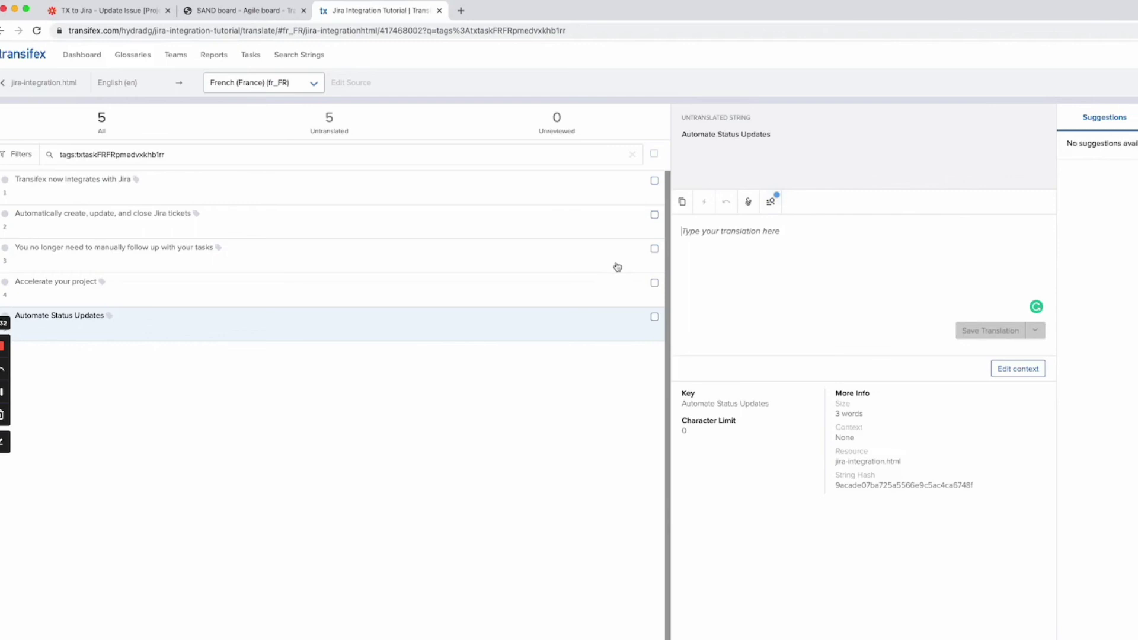
click(654, 215)
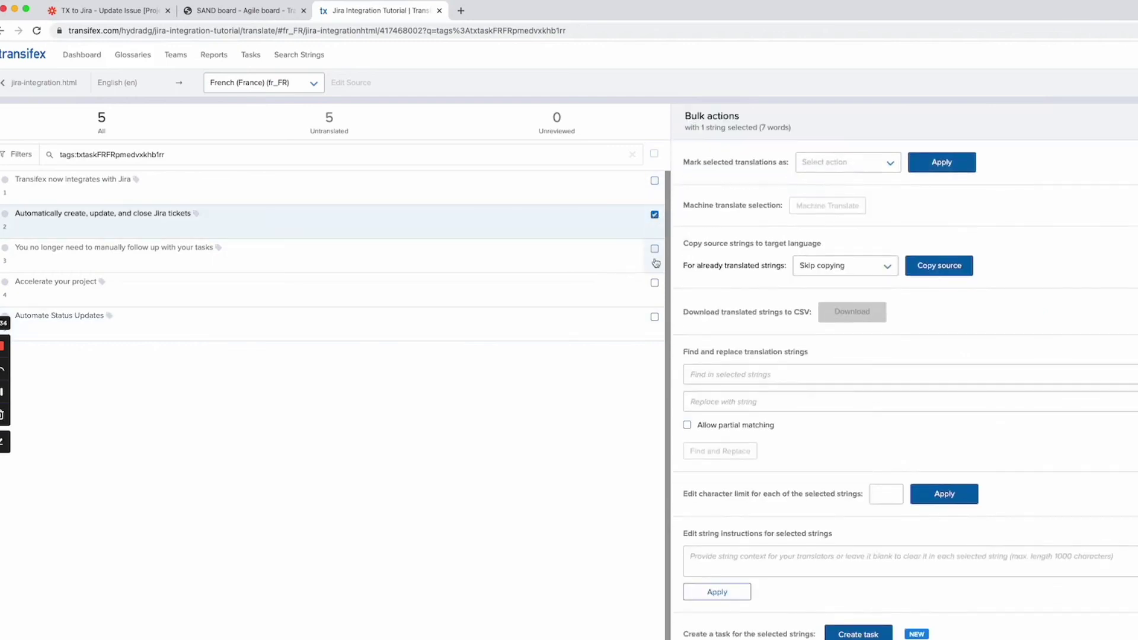
click(654, 249)
scroll(883, 270, down, 1)
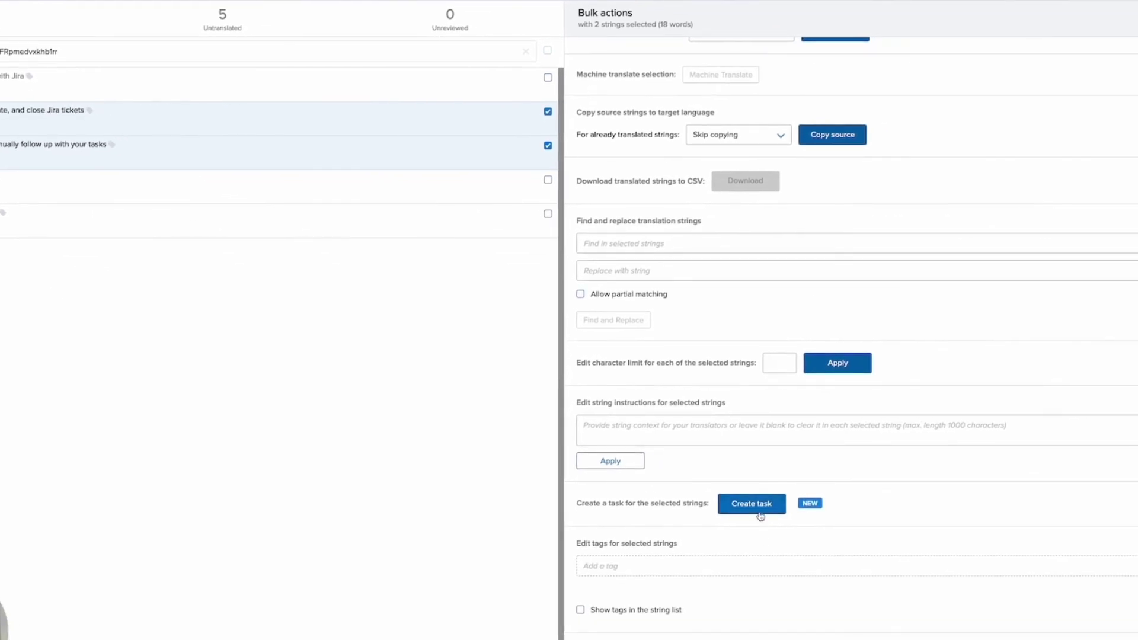
click(760, 515)
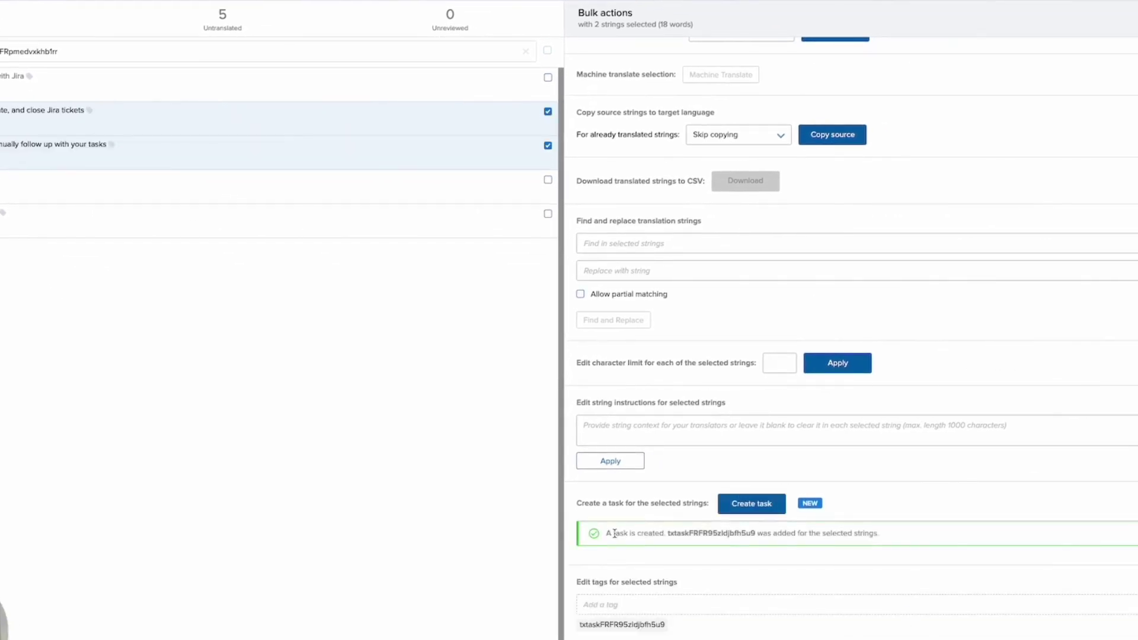
triple_click(614, 533)
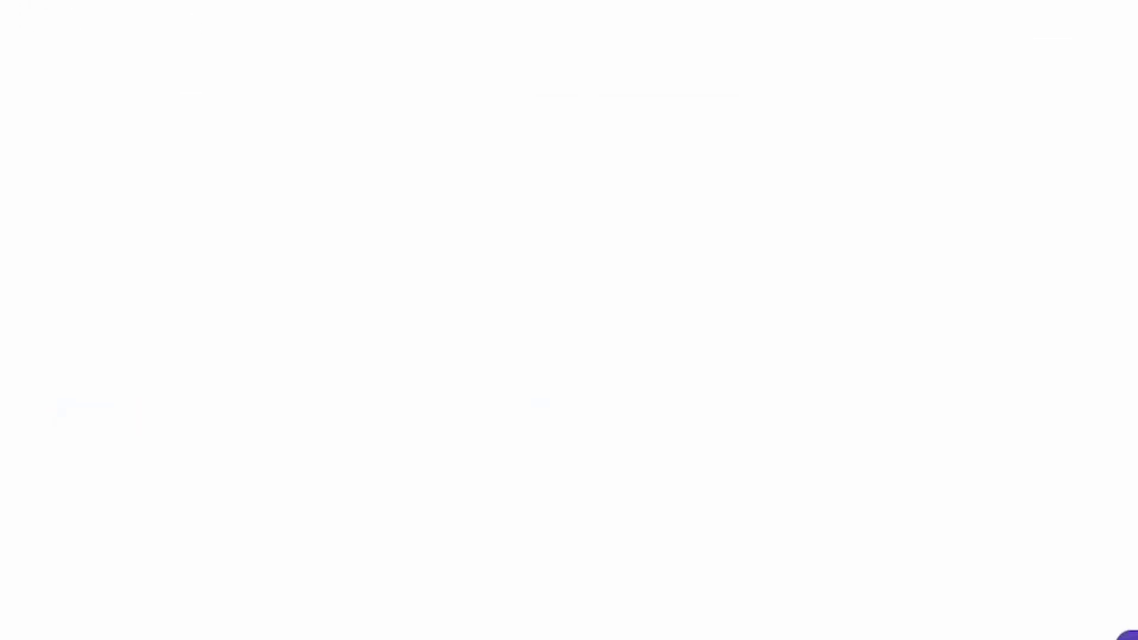
Copy the translation link from the new Jira issue SAND-28 and open it in a new browser tab, closing the old Transifex tab.
click(152, 171)
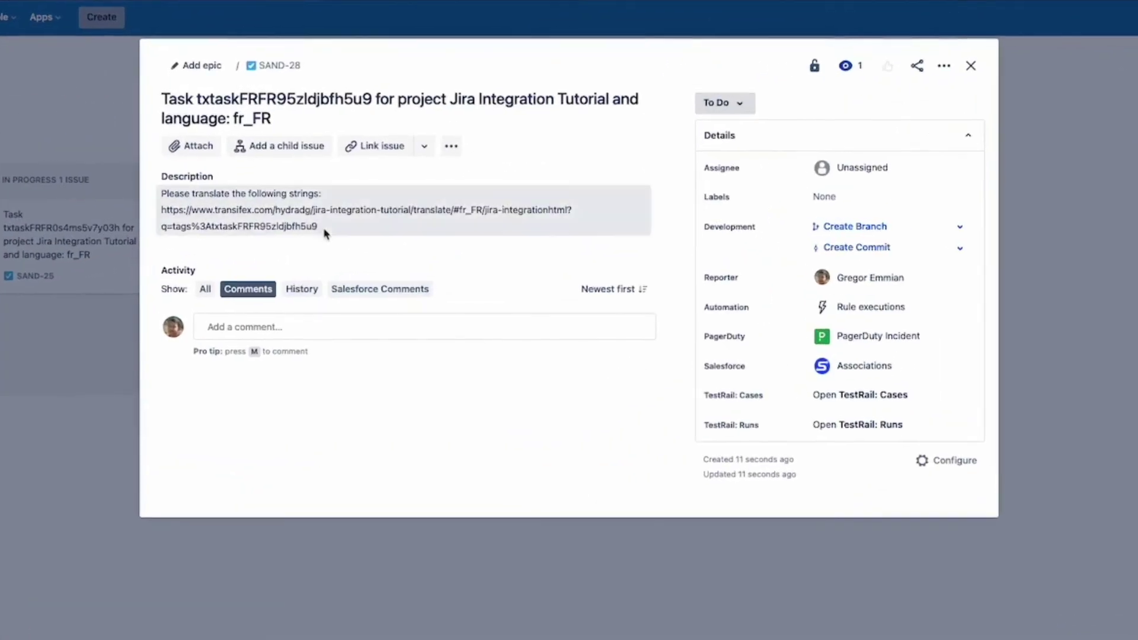
drag(320, 228, 161, 211)
key(ctrl+c)
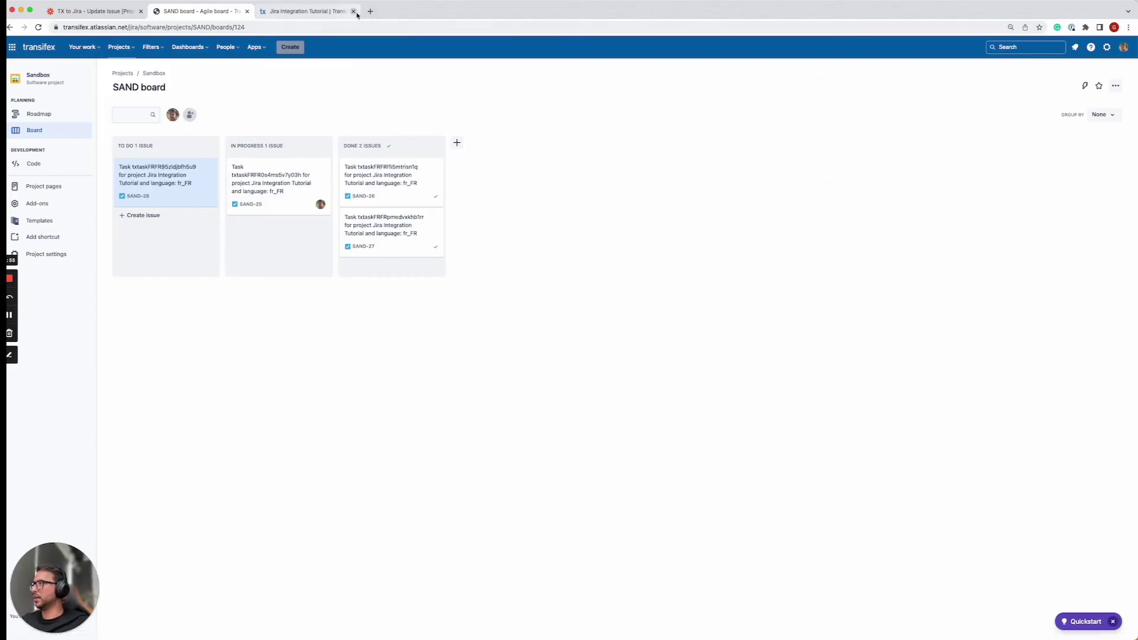
click(355, 11)
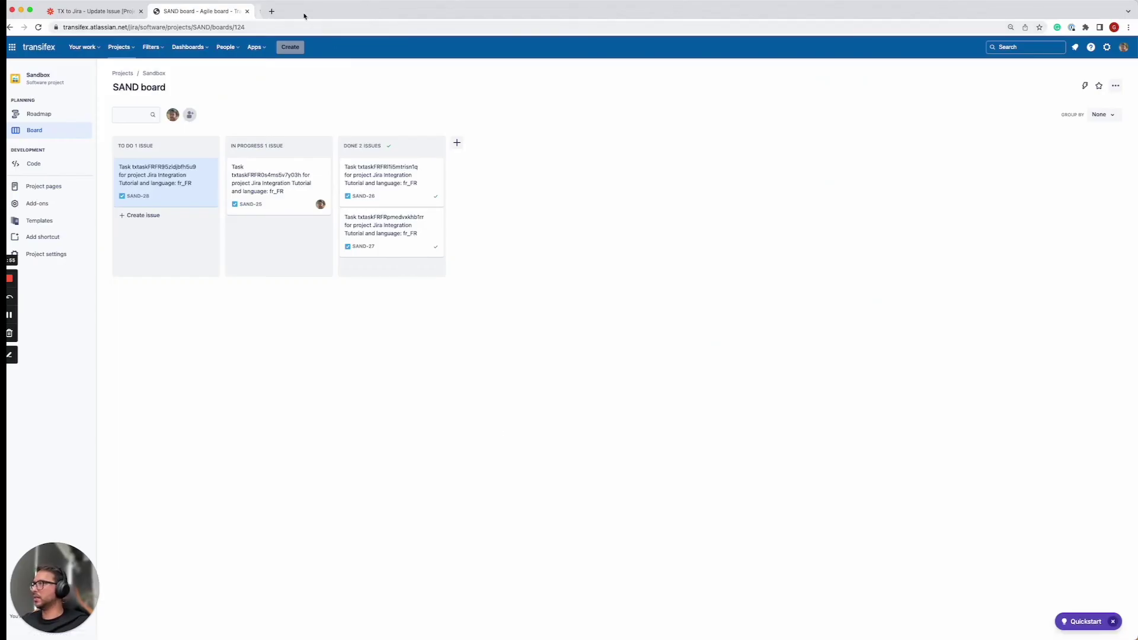
click(272, 12)
key(ctrl+v)
key(Return)
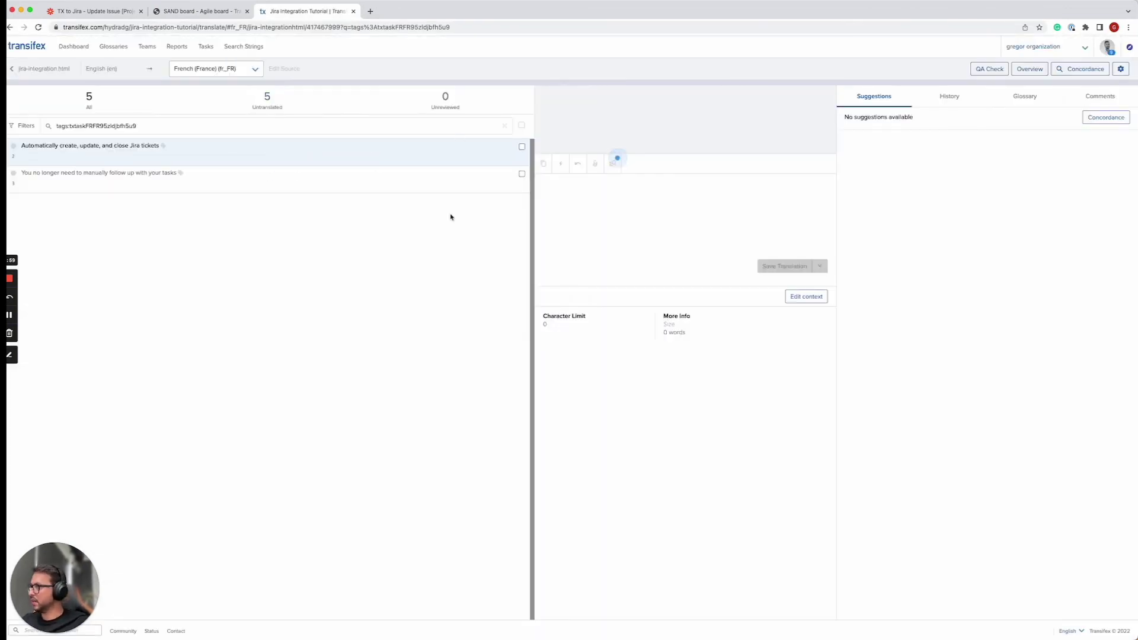
Translate the string "Automatically create, update, and close Jira tickets" as "translation one", copy that text and save the translation.
click(577, 205)
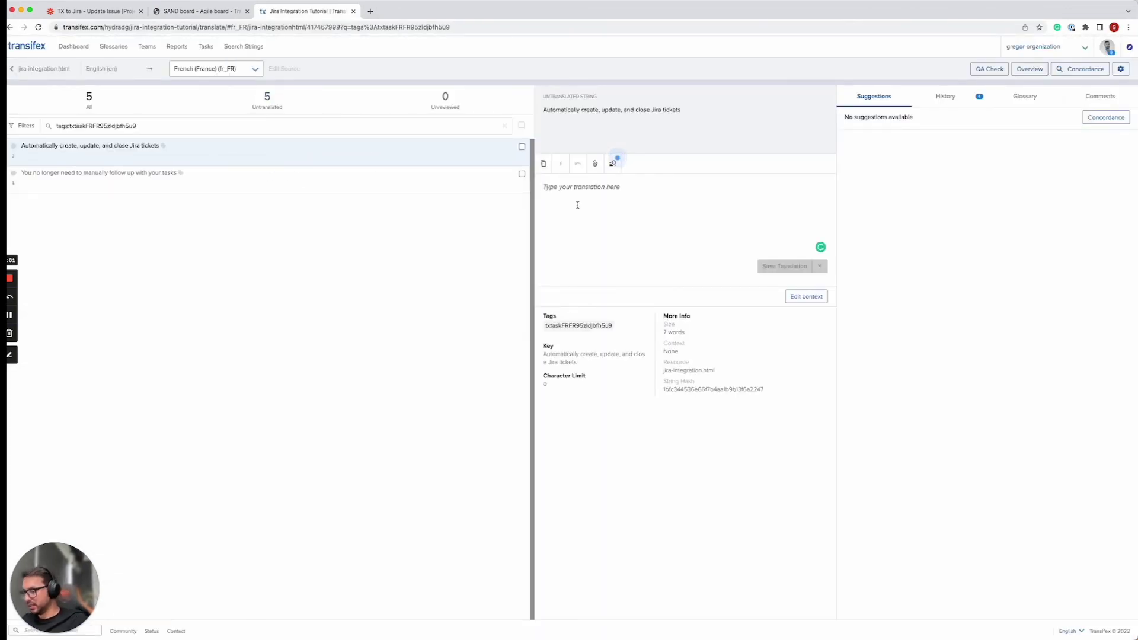
text(tranlsation)
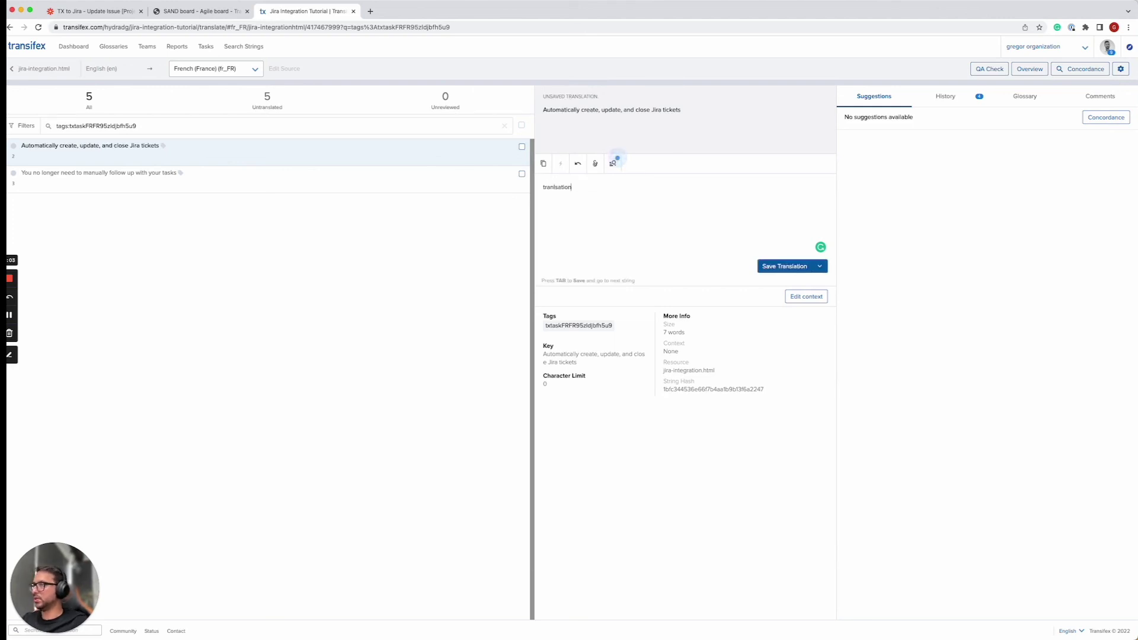
key(super+a)
text(translat)
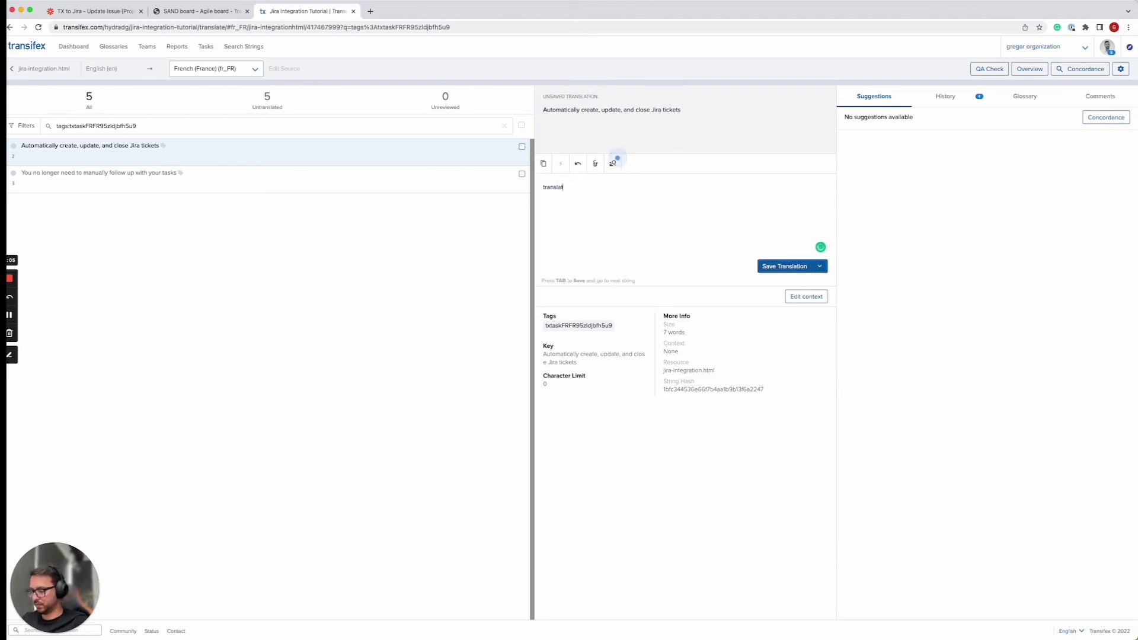
text(ion one)
key(super+a)
key(super+c)
click(811, 266)
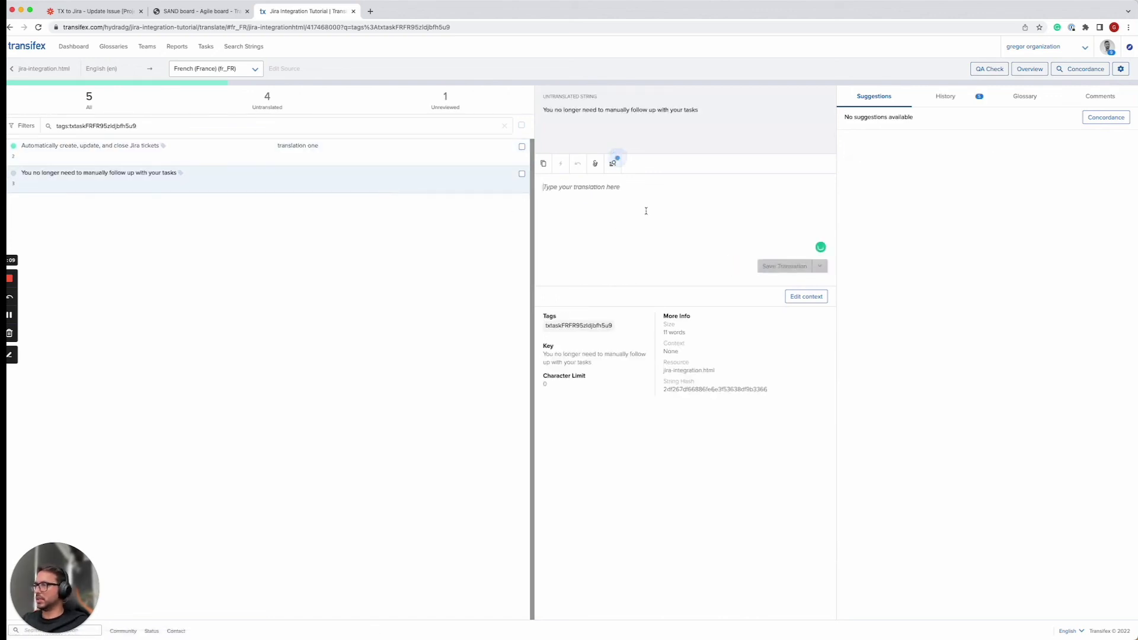
Translate the string "You no longer need to manually follow up with your tasks" as "translation two" and save it.
key(super+v)
text(two)
click(800, 266)
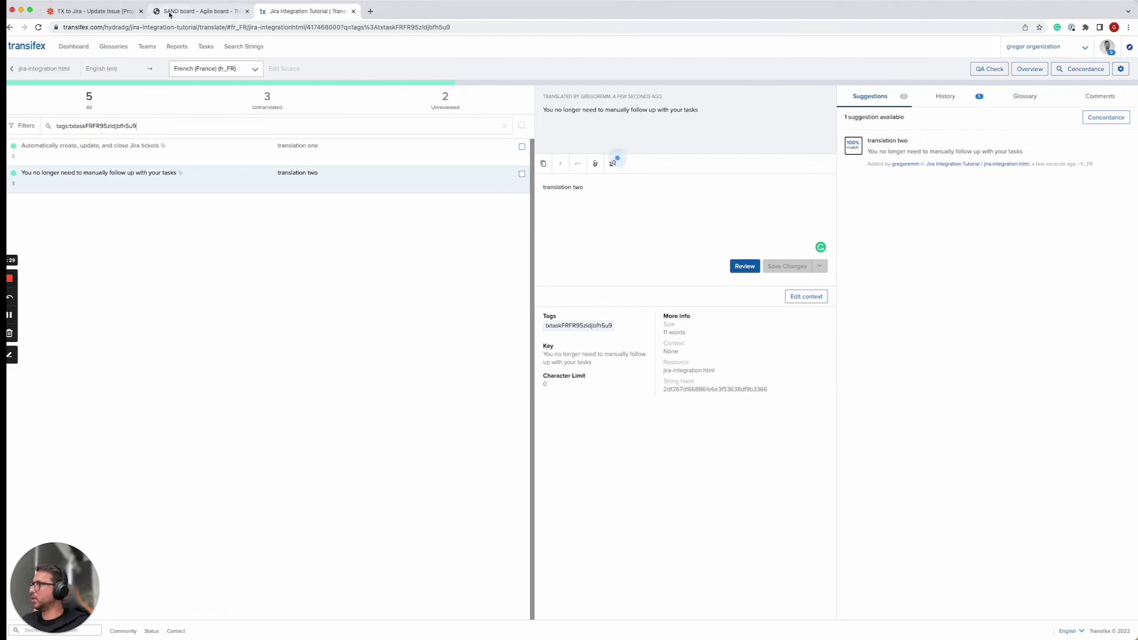
Return to the Jira SAND board and open issue SAND-28 to check its status and last update time.
click(196, 11)
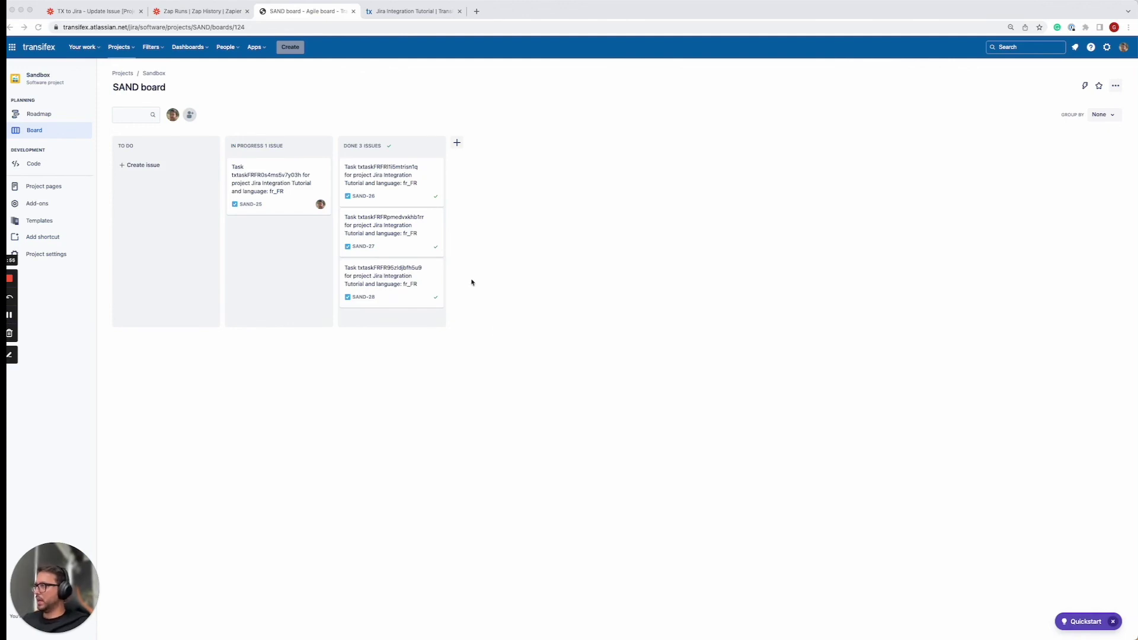
click(392, 282)
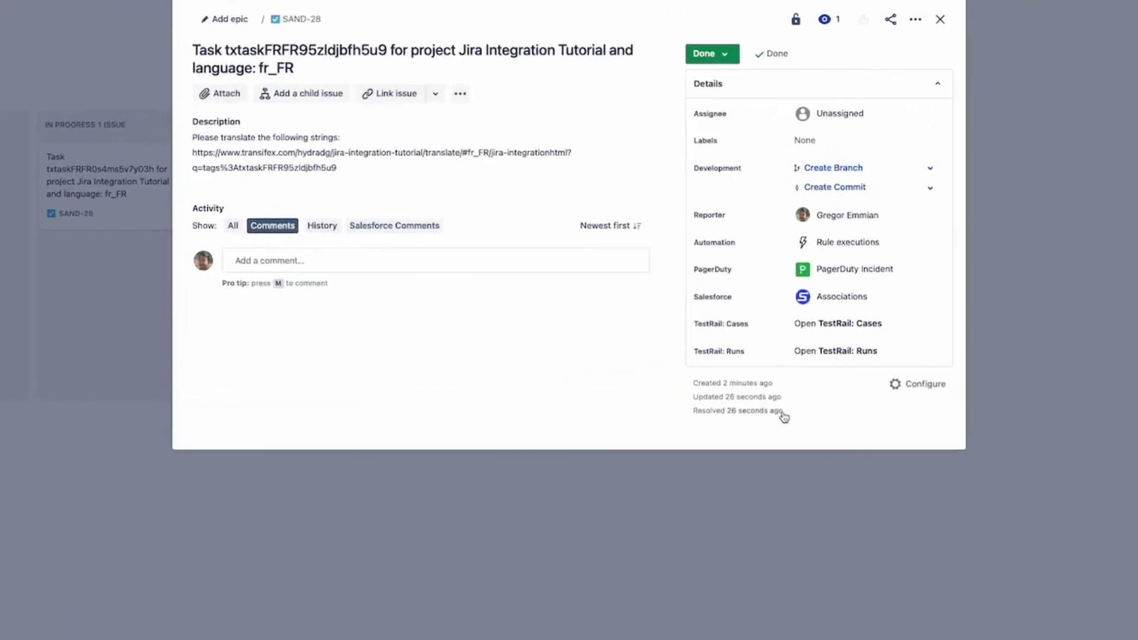
mouse_move(749, 402)
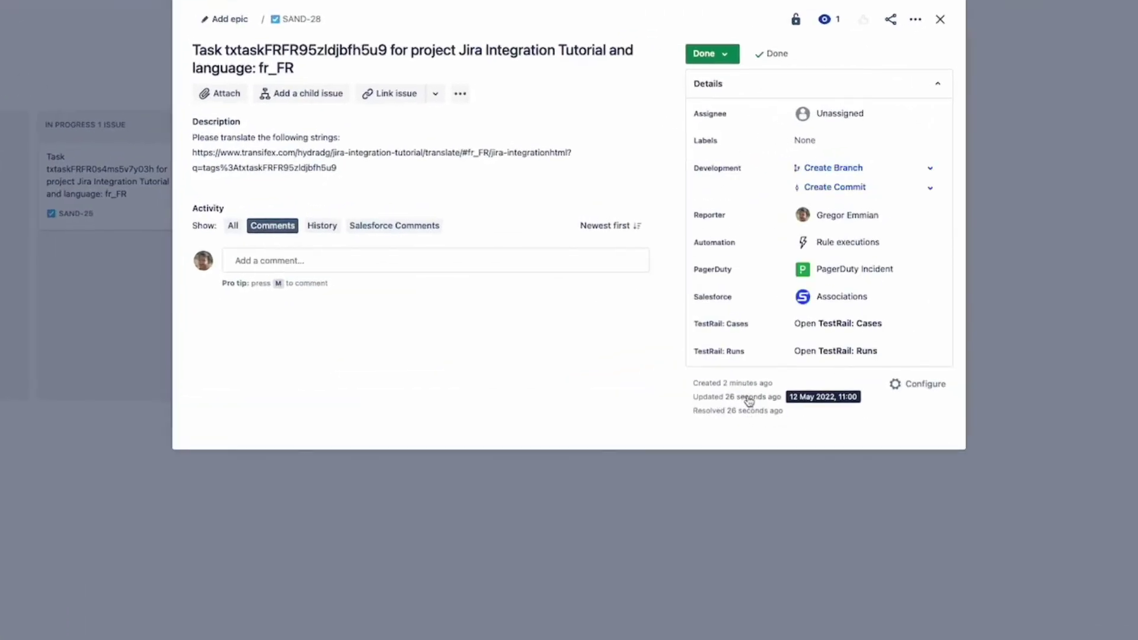